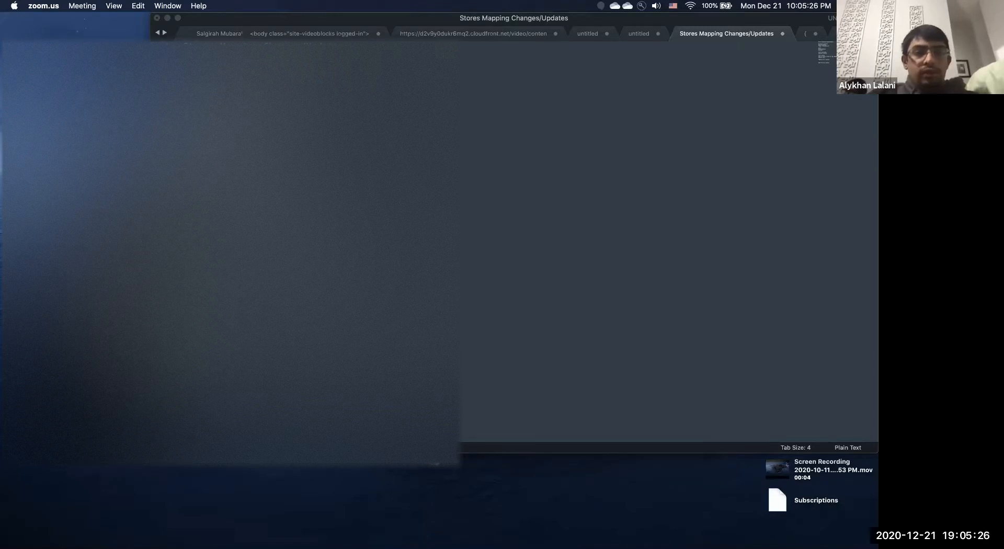
# Launch Photoshop from Spotlight with 'photoshop', after quitting the Photo Booth opened by mistake.
pyautogui.press('super+space')
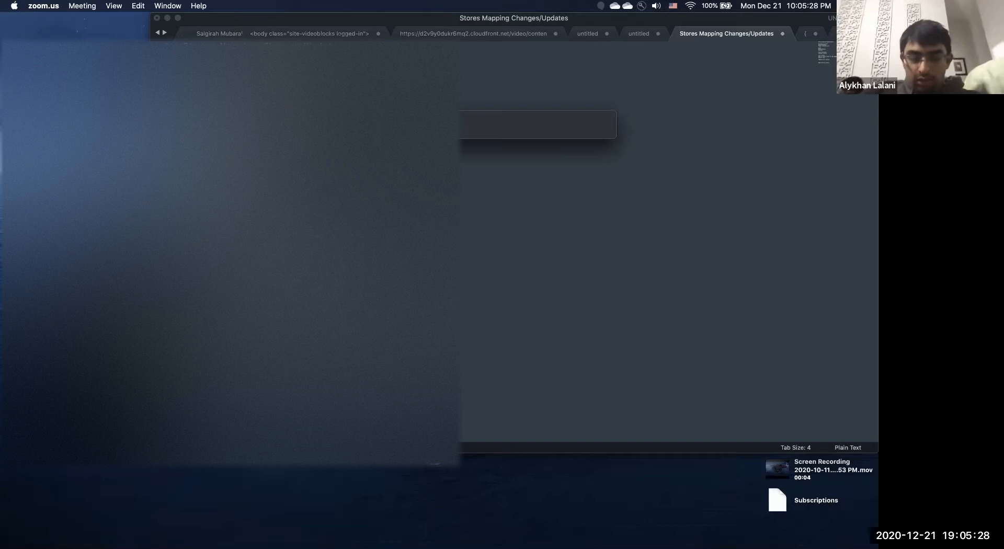
pyautogui.write('af')
pyautogui.press('BackSpace')
pyautogui.press('BackSpace')
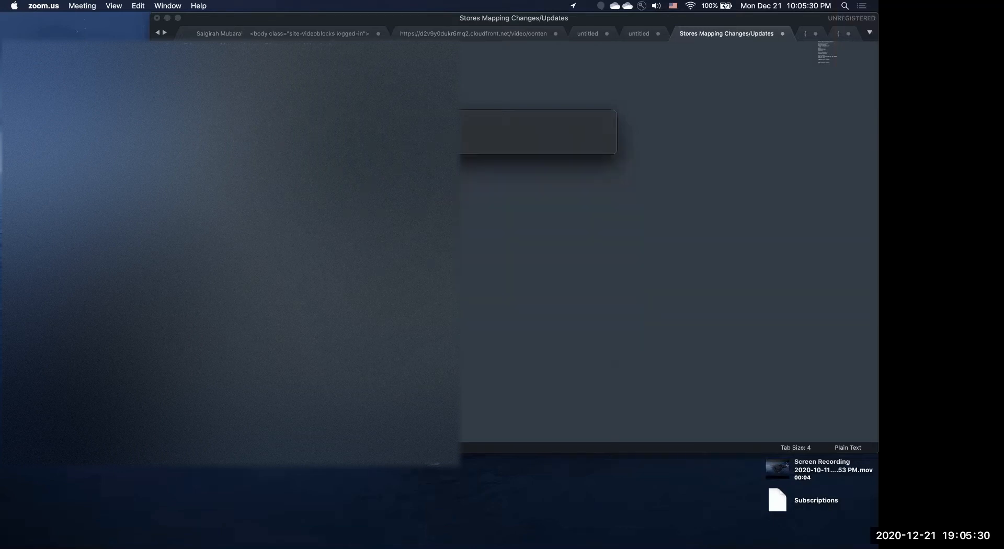
pyautogui.write('photo')
pyautogui.press('Return')
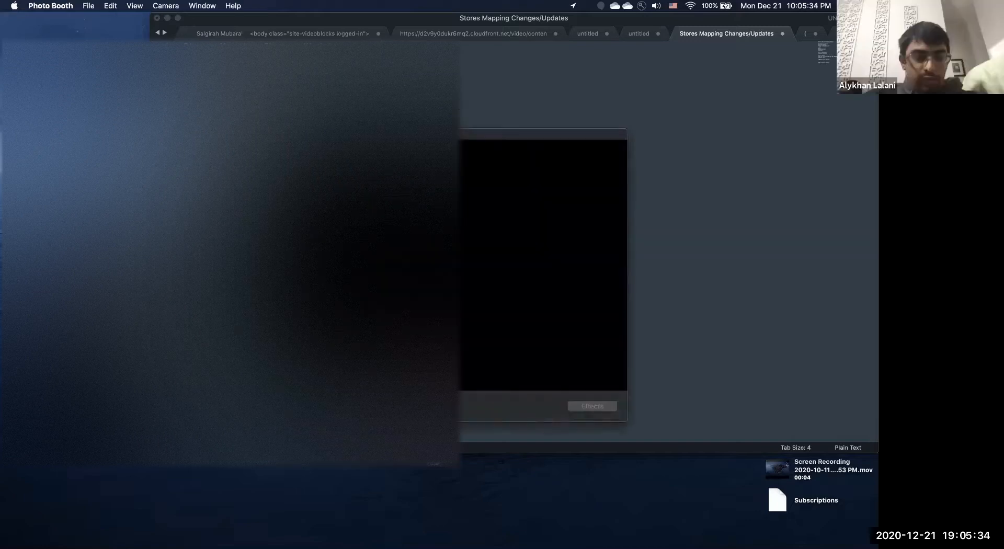
pyautogui.press('super+q')
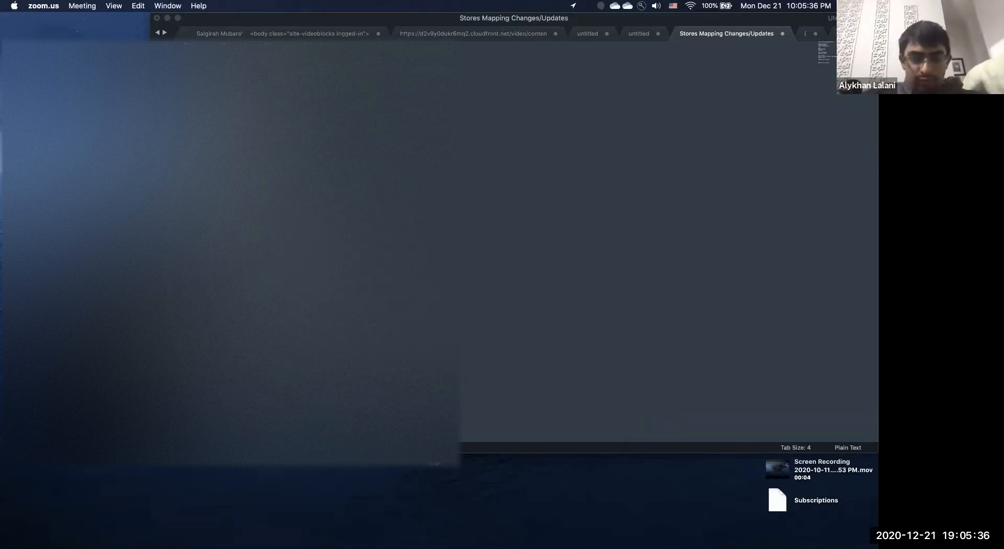
pyautogui.press('super+space')
pyautogui.write('photoshop')
pyautogui.press('Return')
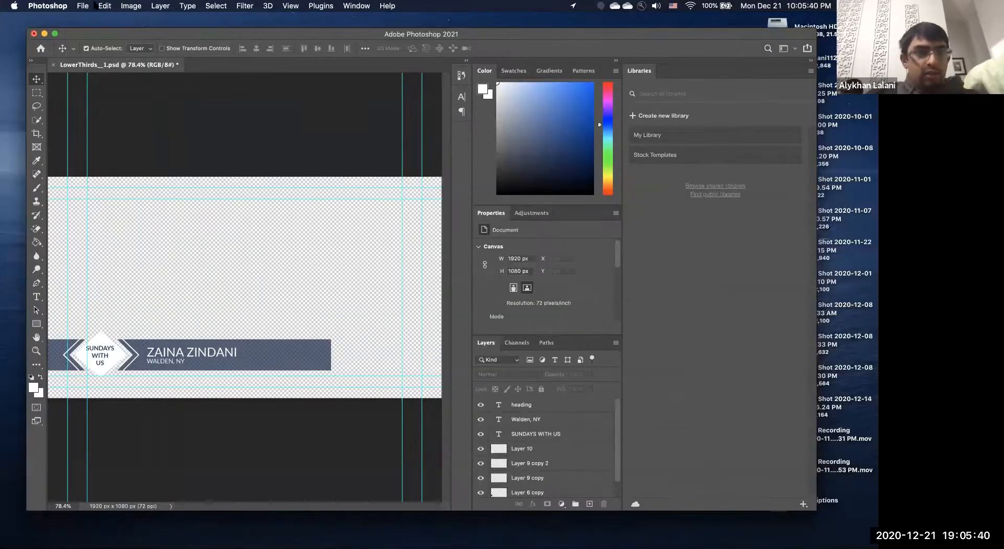
# Create a blank 1920×1080 Untitled-1 document from the HDTV 1080p preset.
pyautogui.click(83, 5)
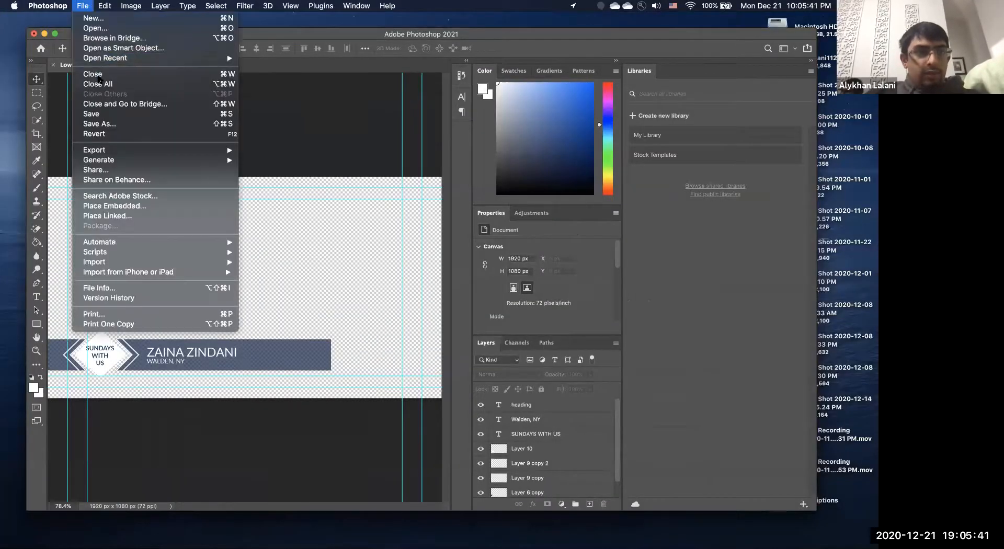
pyautogui.click(112, 22)
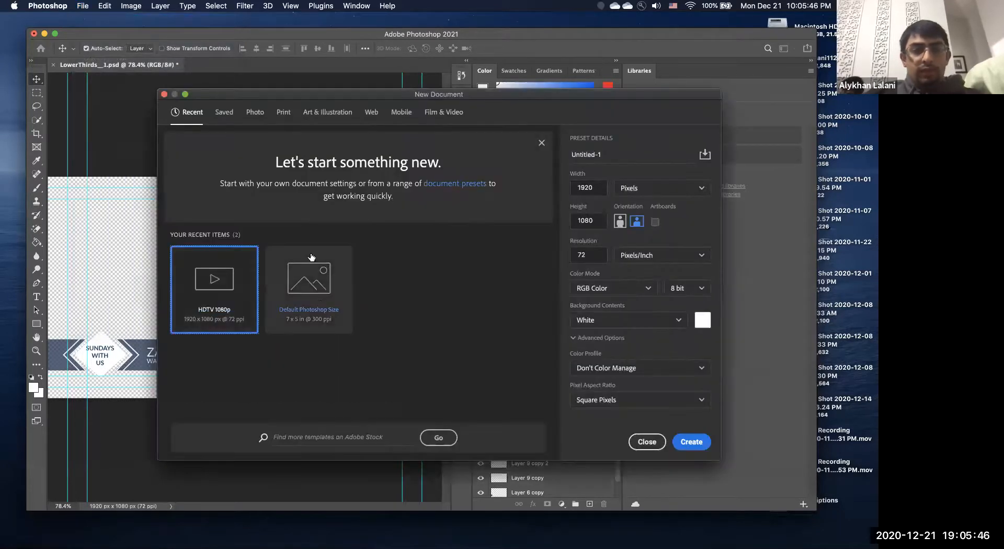
pyautogui.doubleClick(221, 291)
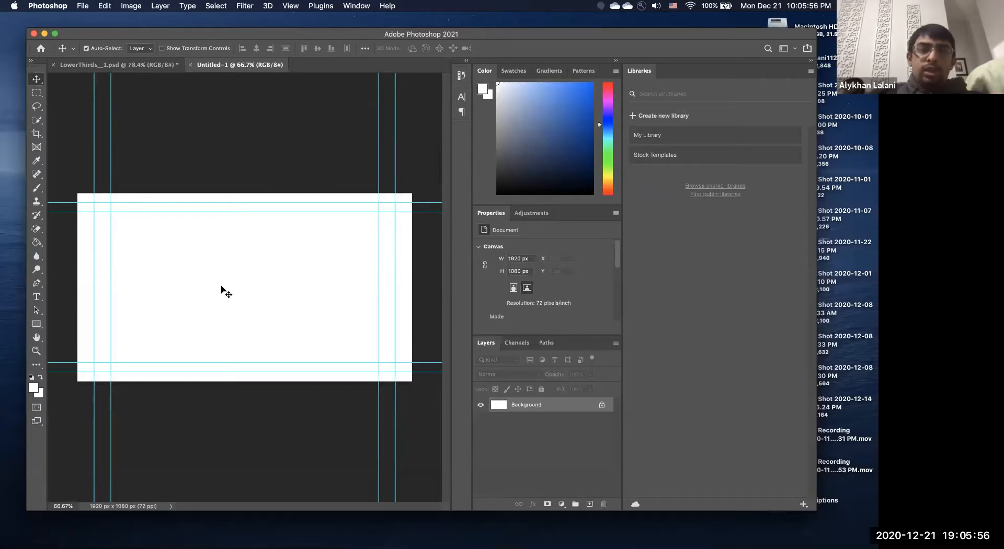
pyautogui.click(140, 65)
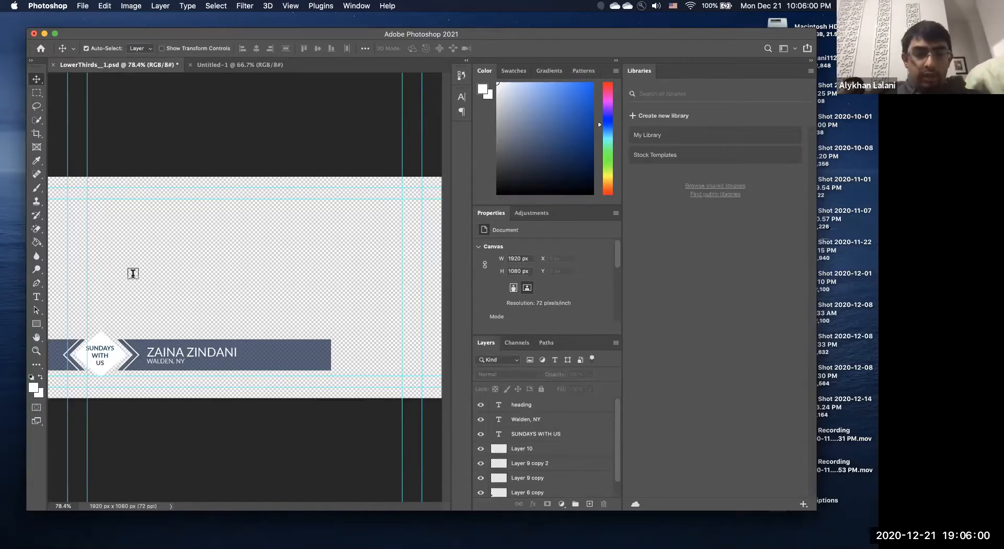
pyautogui.press('t')
pyautogui.tripleClick(165, 351)
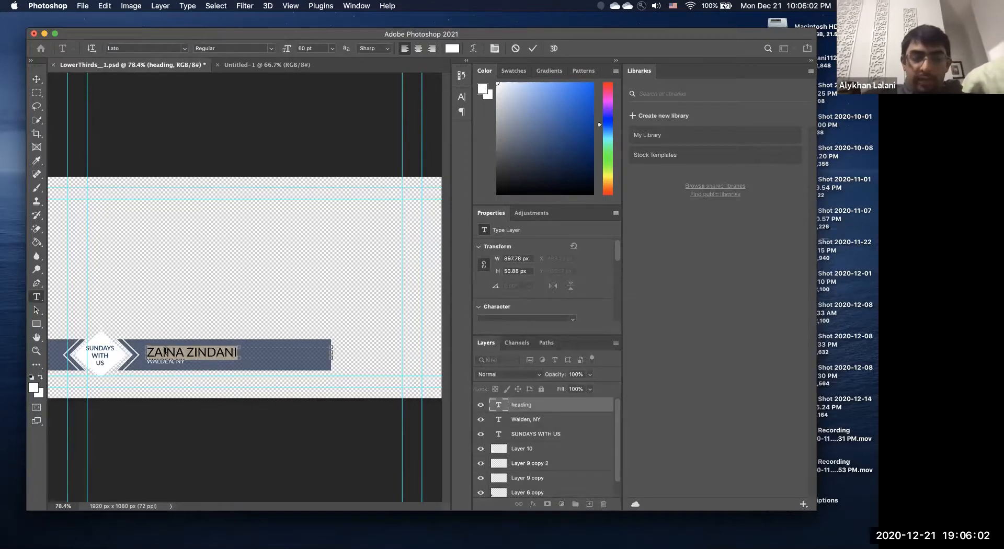
pyautogui.write('HE')
pyautogui.press('BackSpace')
pyautogui.press('BackSpace')
pyautogui.write('FIRST NANME')
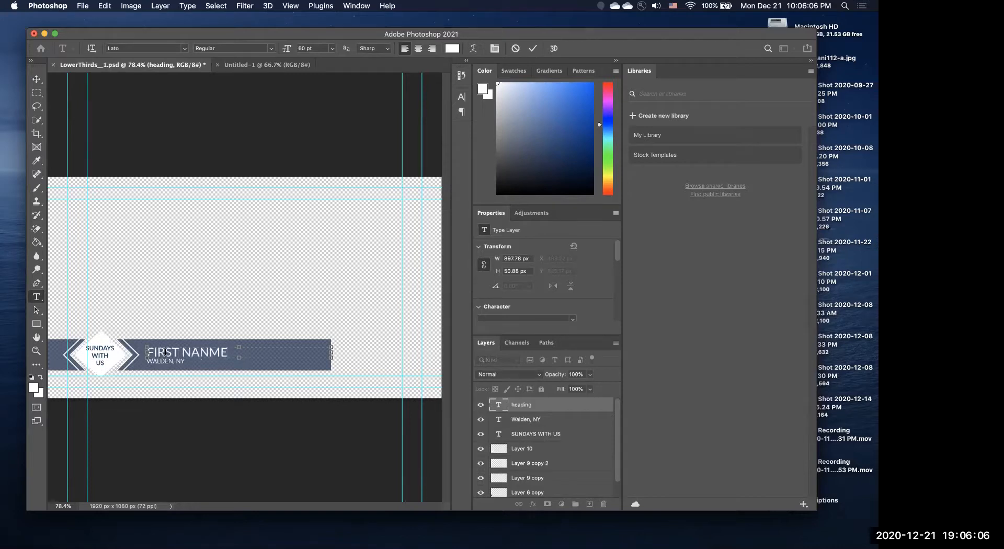
pyautogui.click(525, 481)
pyautogui.click(157, 362)
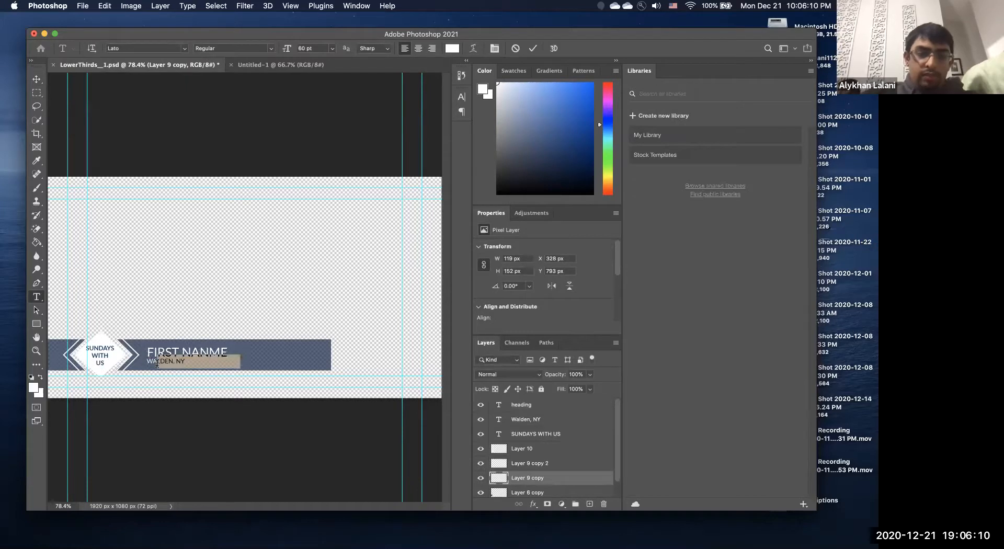
pyautogui.press('Escape')
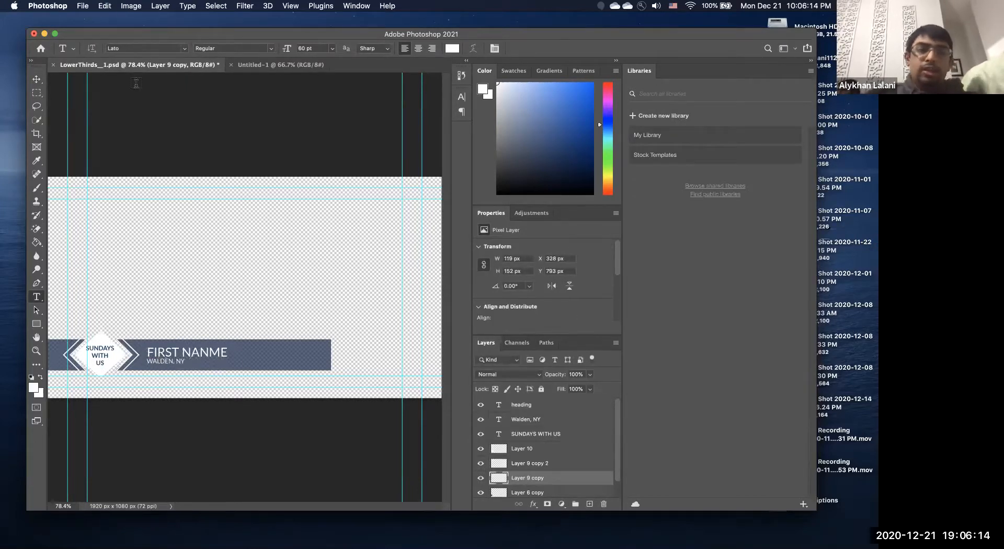
# Go back to the blank Untitled-1 document.
pyautogui.click(83, 6)
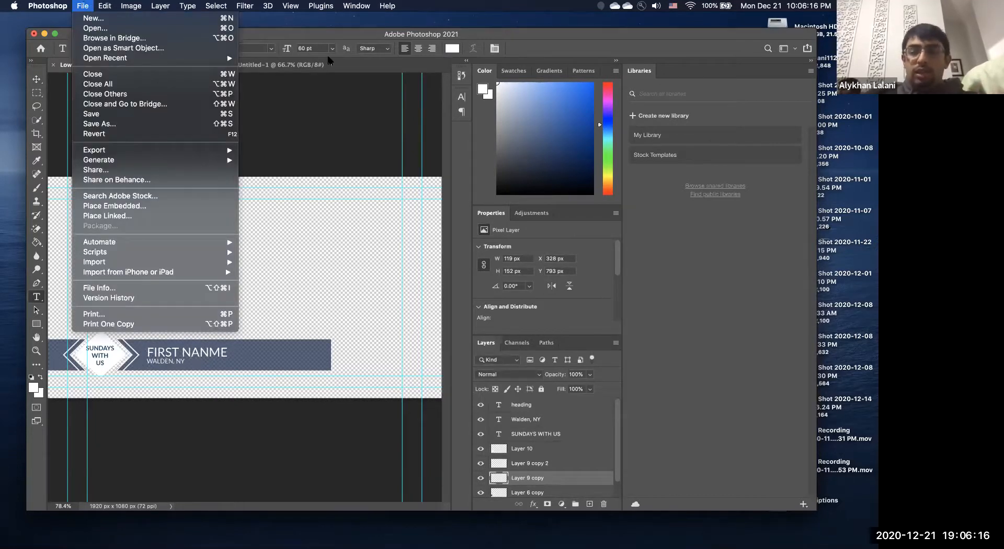
pyautogui.moveTo(105, 6)
pyautogui.click(622, 258)
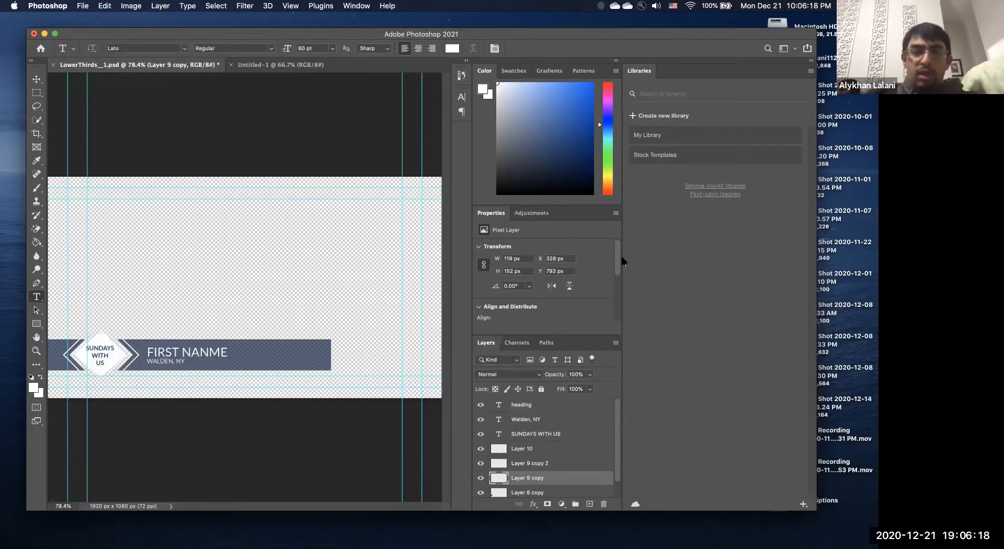
pyautogui.click(269, 65)
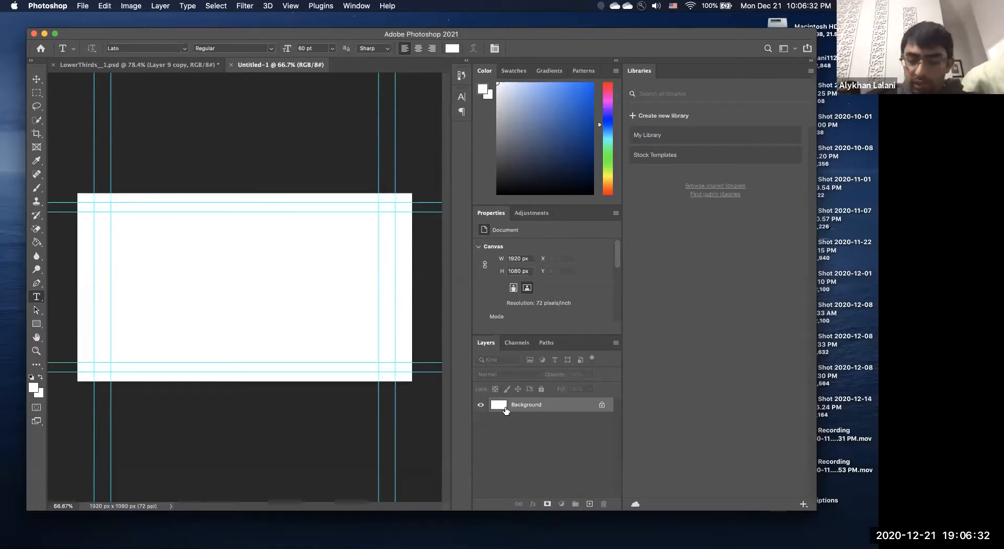
# Add a new layer named 'back' to Untitled-1.
pyautogui.click(153, 6)
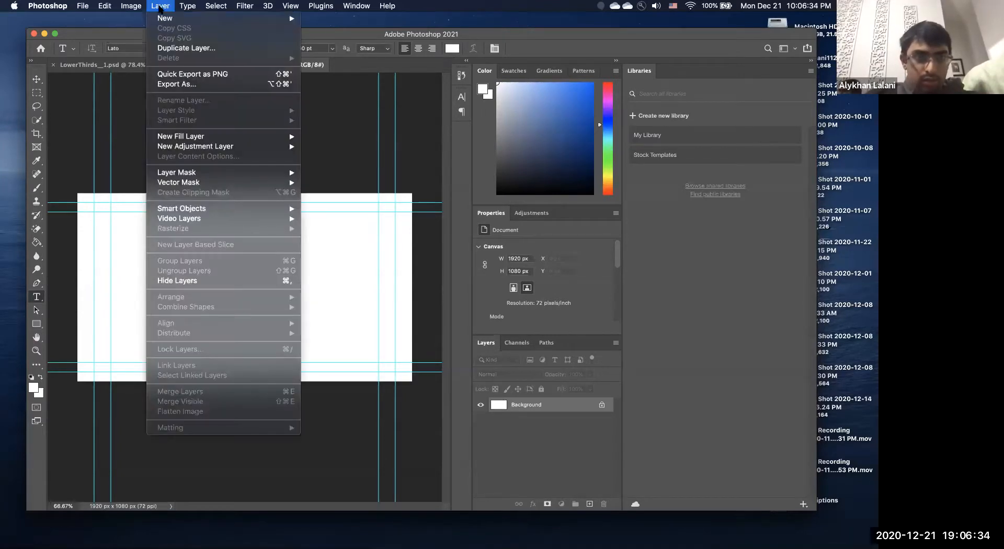
pyautogui.moveTo(277, 18)
pyautogui.click(341, 22)
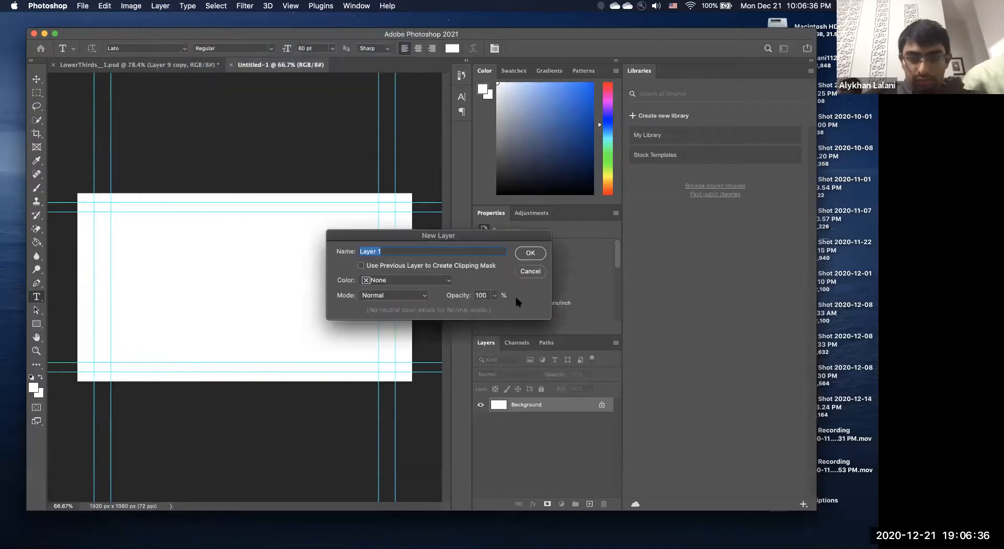
pyautogui.write('back')
pyautogui.click(523, 254)
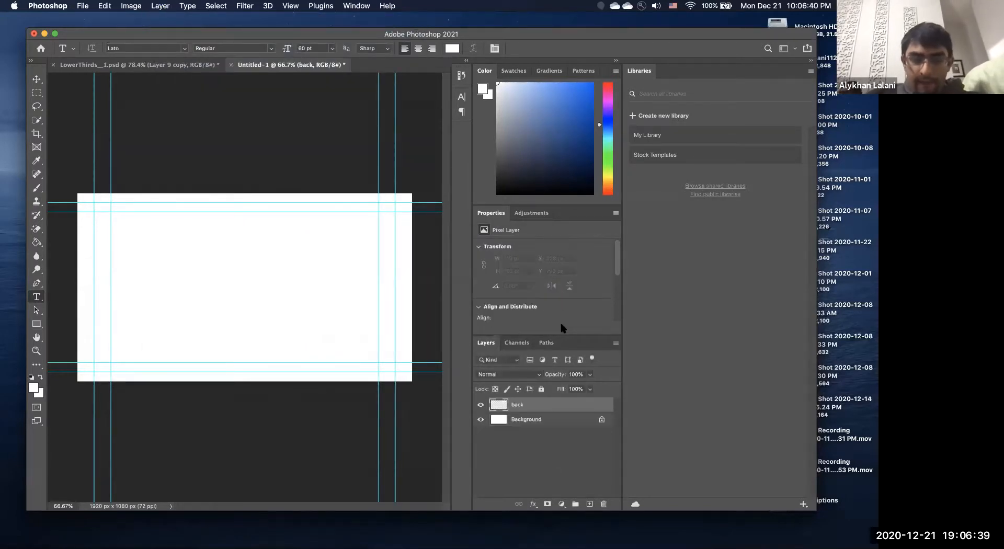
# Delete the Background layer and take the Brush tool at size 250.
pyautogui.click(541, 421)
pyautogui.press('Delete')
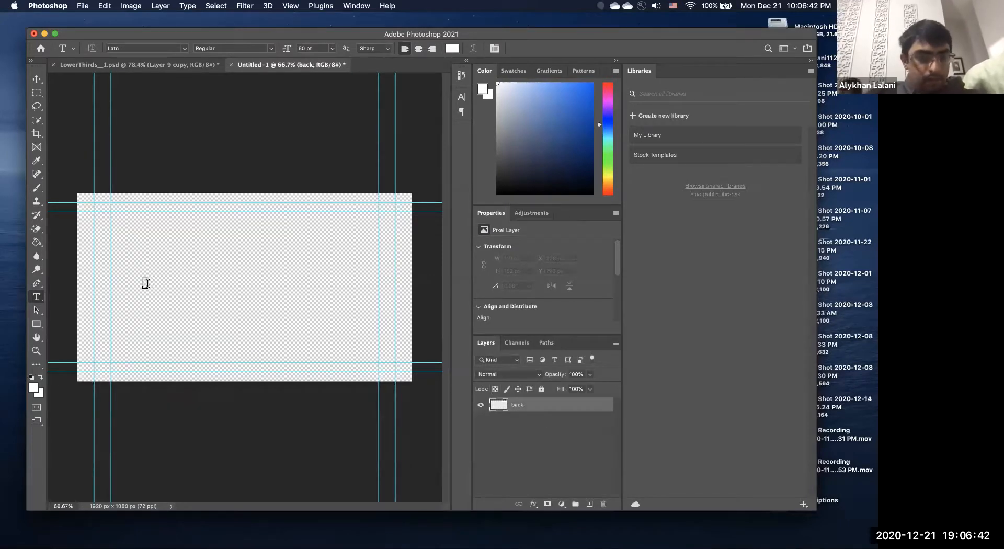
pyautogui.press('b')
pyautogui.press(']')
pyautogui.press(']')
pyautogui.press(']')
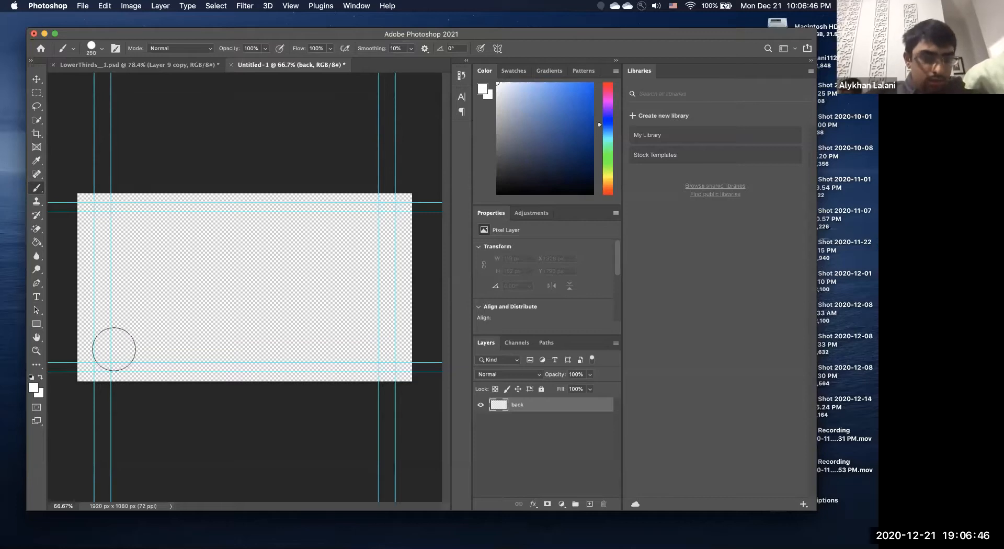
# With black paint and a 300 px brush, stamp a dot lower left and drag a bar rightward.
pyautogui.click(111, 349)
pyautogui.press('super+z')
pyautogui.moveTo(531, 140)
pyautogui.mouseDown()
pyautogui.moveTo(553, 110)
pyautogui.moveTo(673, 51)
pyautogui.mouseUp()
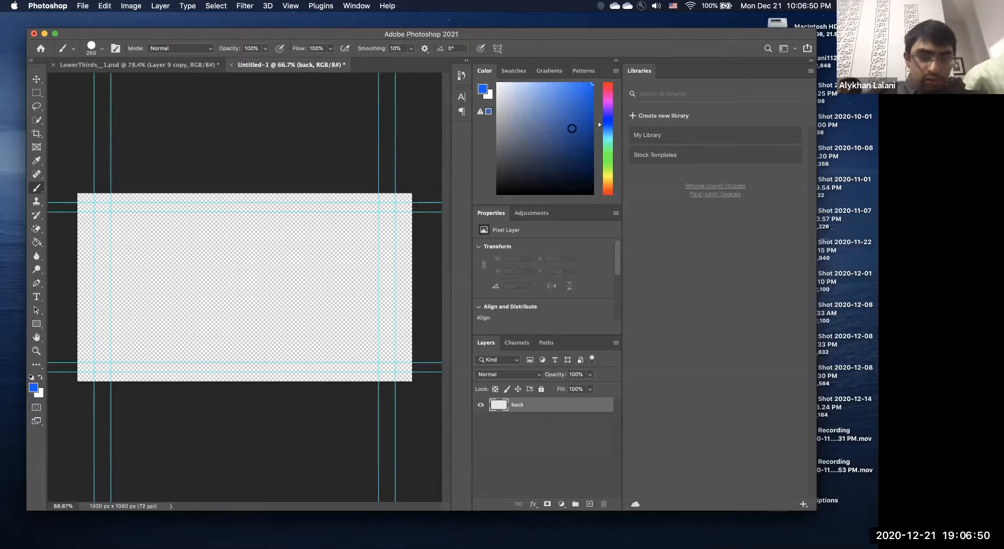
pyautogui.press('d')
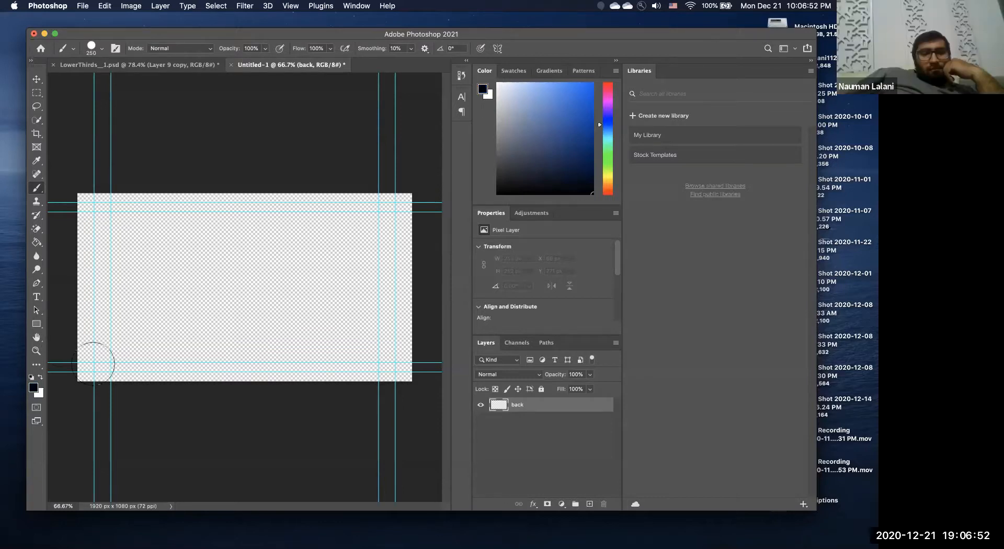
pyautogui.press(']')
pyautogui.click(116, 348)
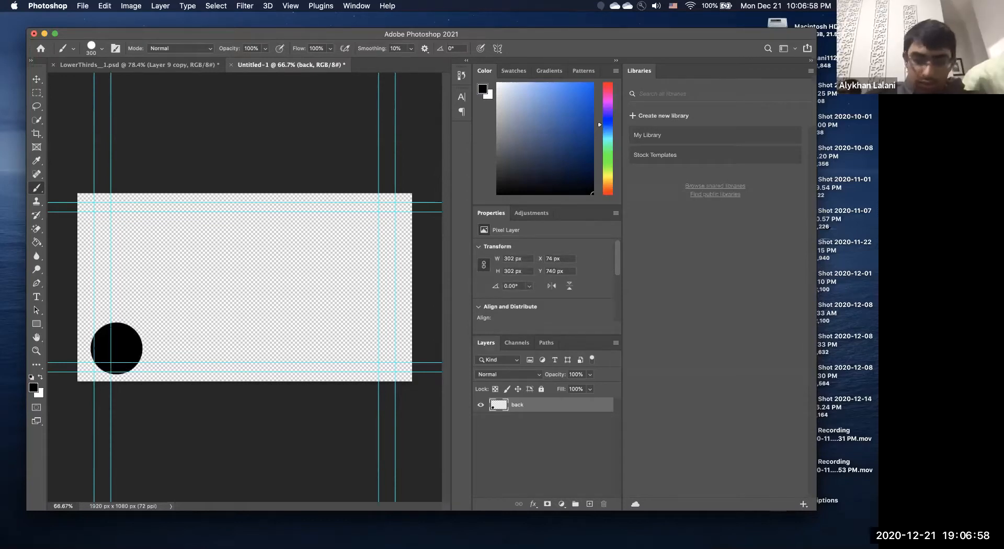
pyautogui.moveTo(116, 348); pyautogui.dragTo(354, 352)
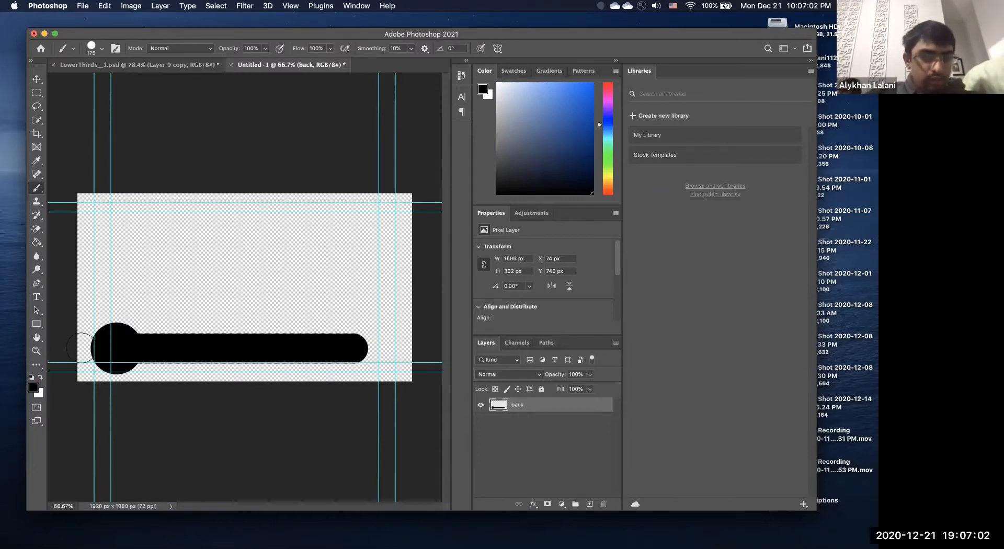
# Add a white 'Name' text line on the black bar.
pyautogui.press('t')
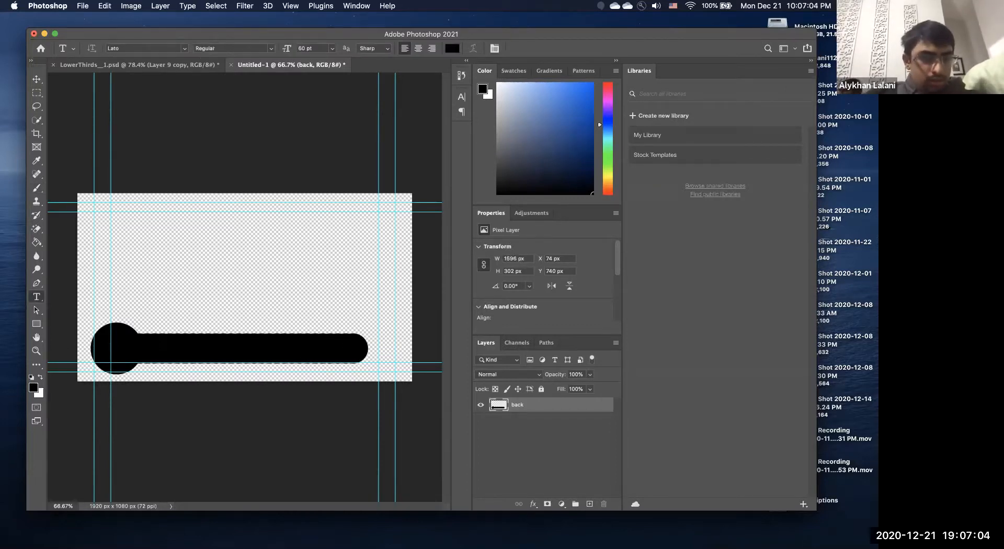
pyautogui.click(153, 345)
pyautogui.write('Name')
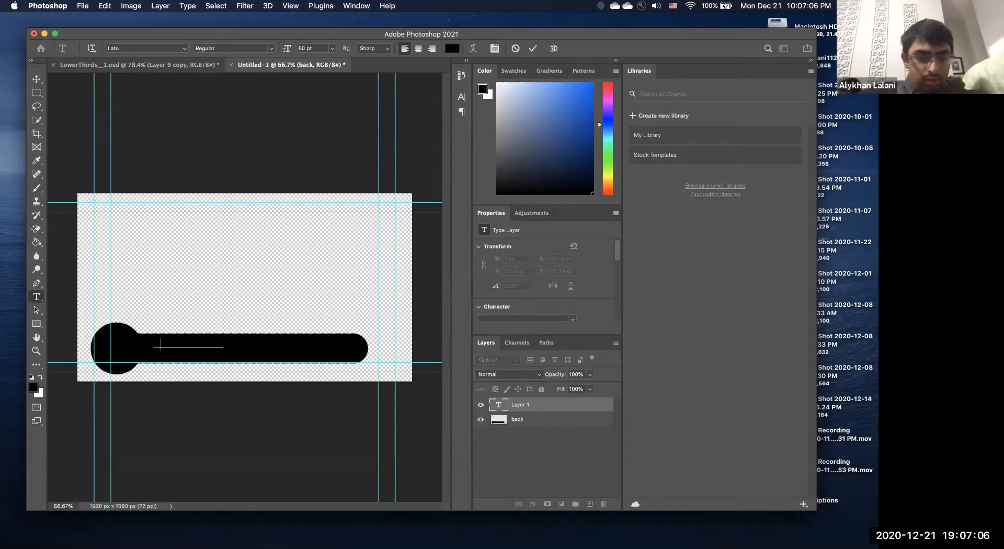
pyautogui.press('super+a')
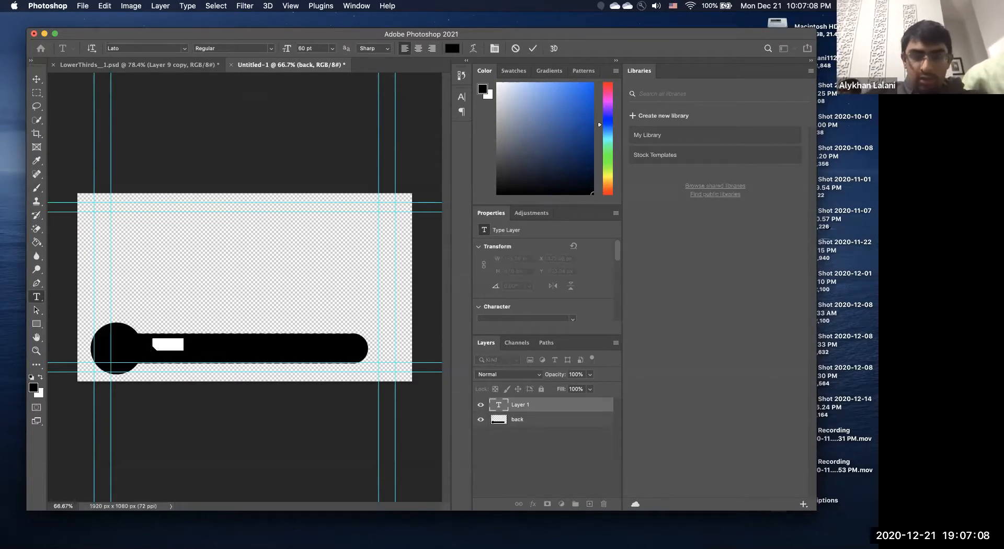
pyautogui.moveTo(524, 97); pyautogui.dragTo(462, 64)
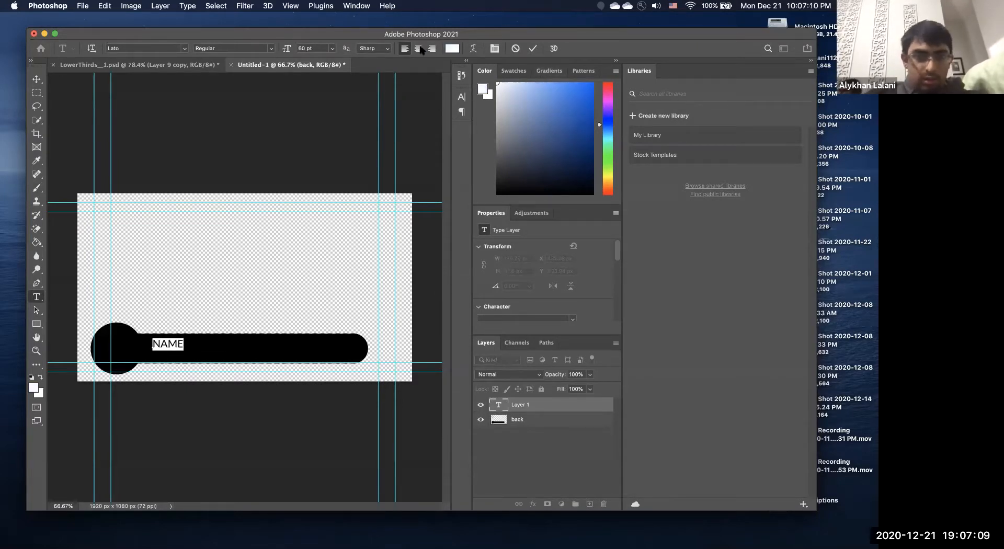
pyautogui.click(36, 79)
# Add a TITLE text line and position it just under NAME.
pyautogui.press('t')
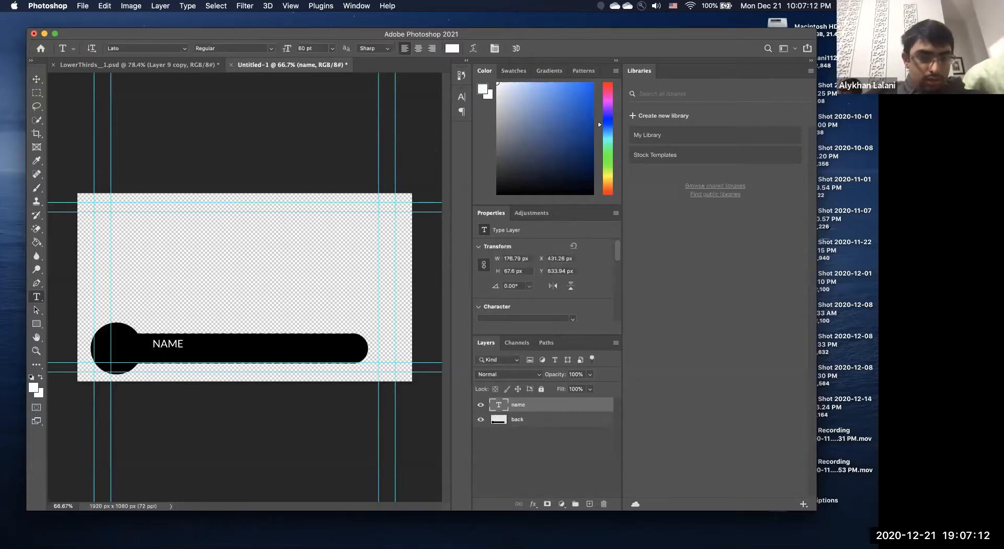
pyautogui.click(156, 359)
pyautogui.write('TITLE')
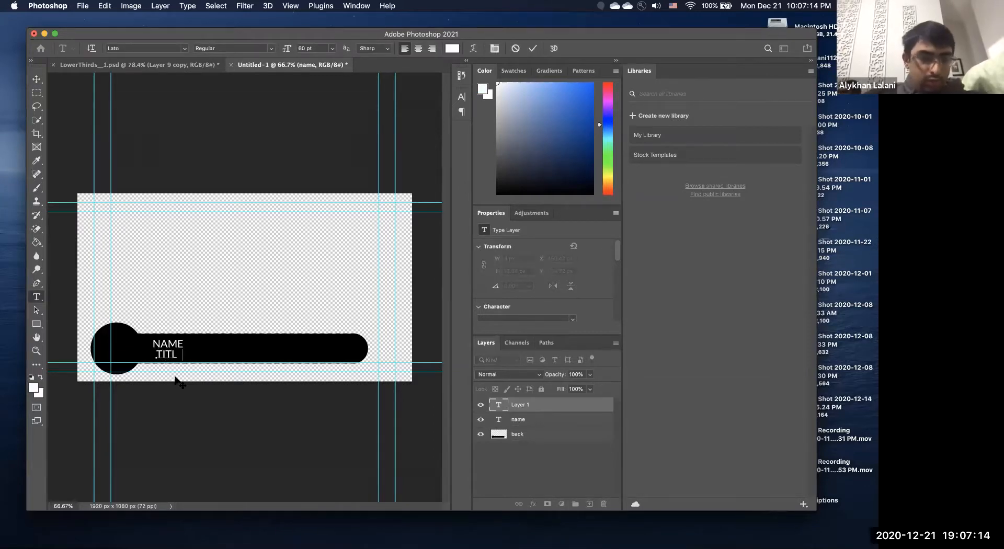
pyautogui.click(37, 79)
pyautogui.moveTo(172, 356); pyautogui.dragTo(174, 356)
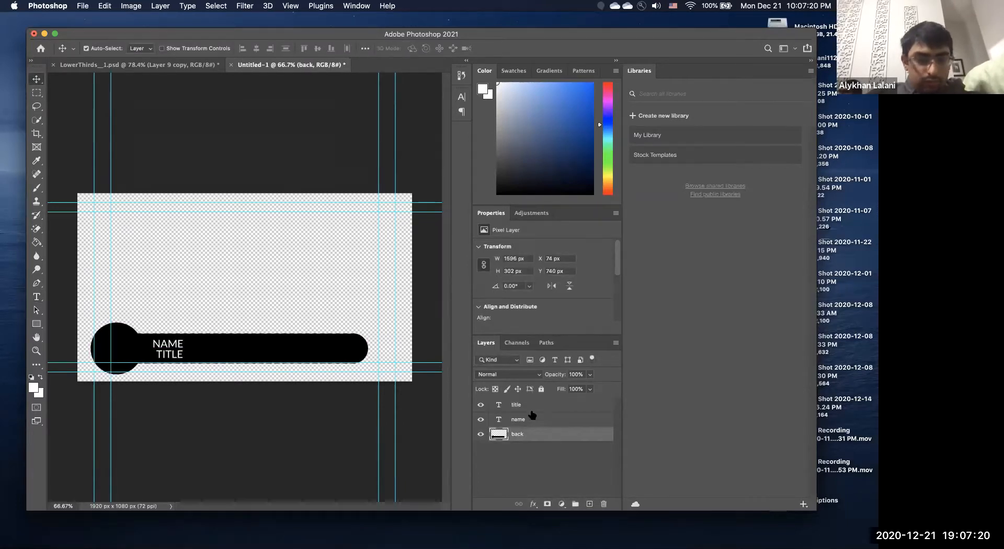
pyautogui.click(530, 409)
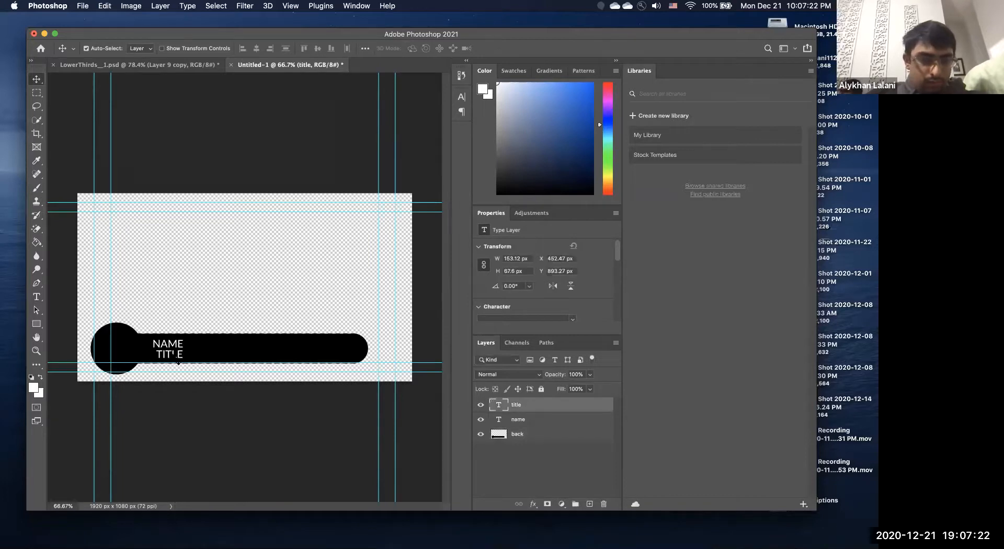
pyautogui.moveTo(181, 367)
pyautogui.mouseDown()
pyautogui.moveTo(181, 352)
pyautogui.moveTo(173, 364)
pyautogui.mouseUp()
pyautogui.press('Down')
pyautogui.press('Down')
pyautogui.press('Down')
pyautogui.press('Down')
pyautogui.press('Down')
pyautogui.press('Down')
pyautogui.press('Down')
pyautogui.press('Down')
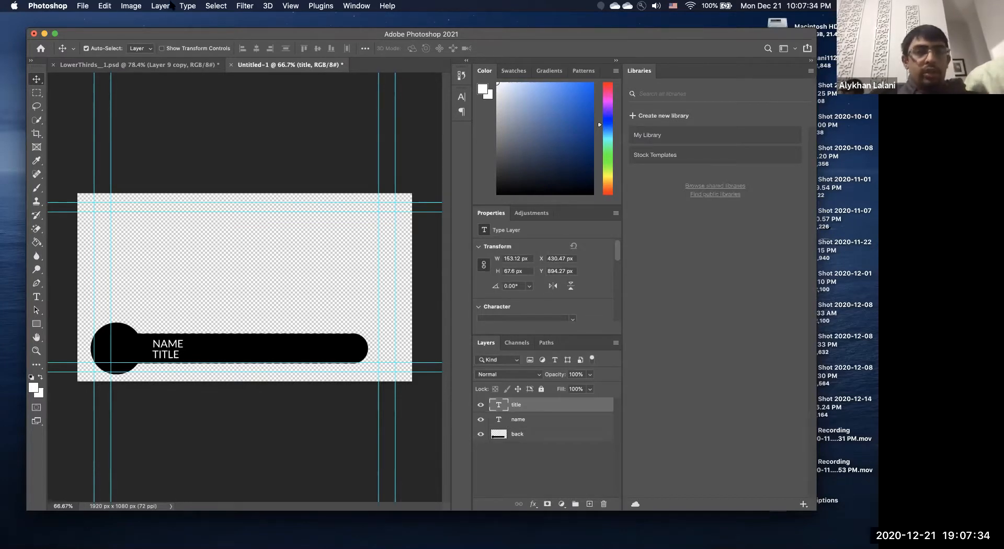
# In Image > Variables > Define, enable Text Replacement for the title and name layers.
pyautogui.click(139, 6)
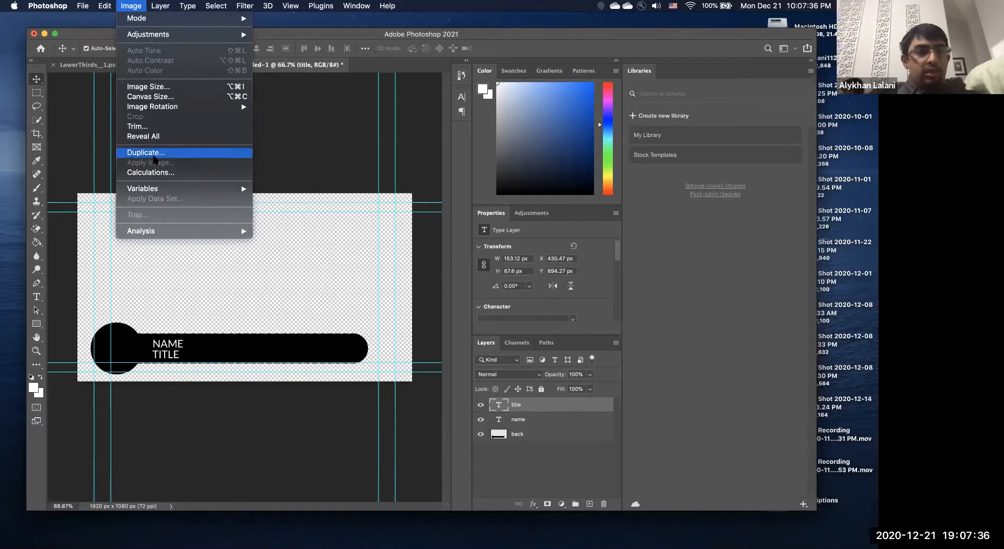
pyautogui.moveTo(168, 187)
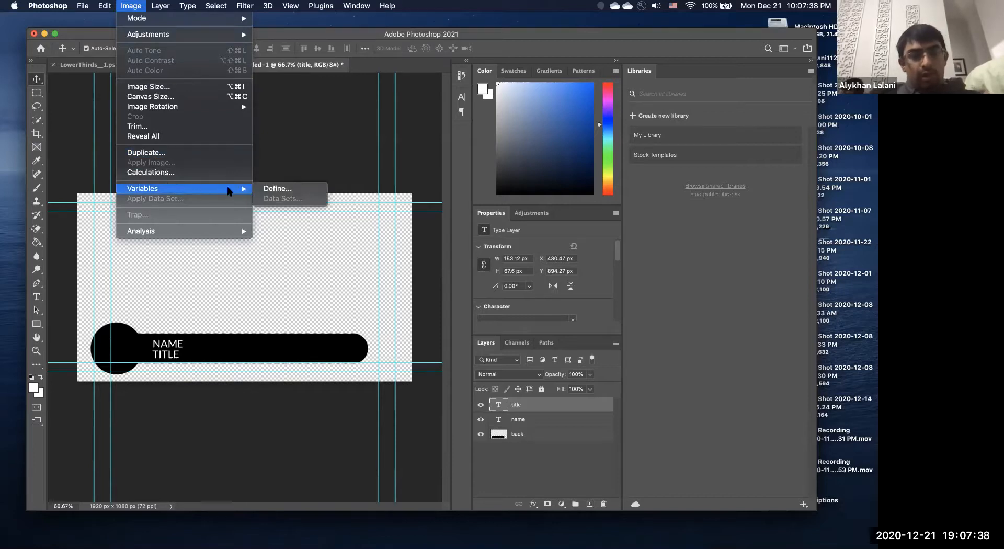
pyautogui.click(272, 189)
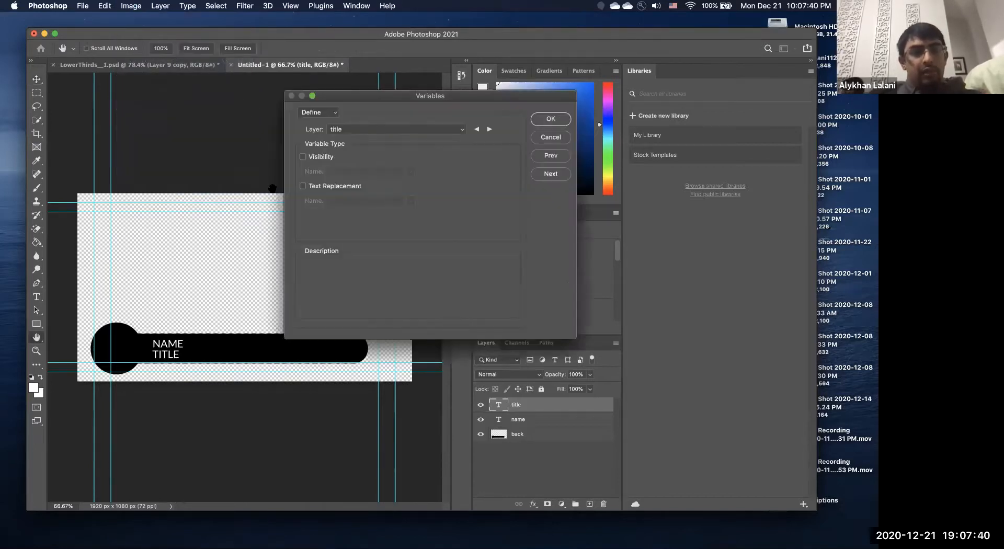
pyautogui.click(392, 129)
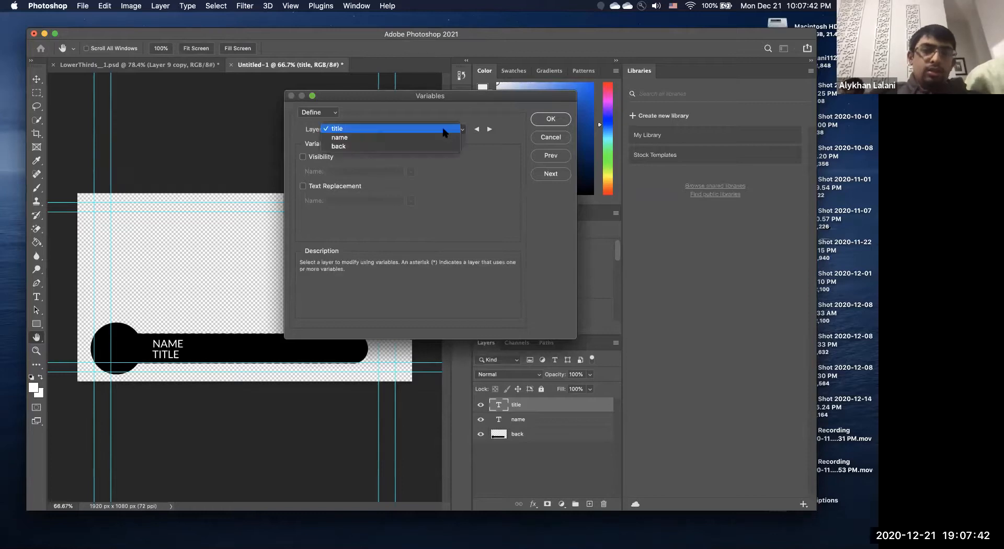
pyautogui.click(388, 130)
pyautogui.click(333, 187)
pyautogui.click(489, 129)
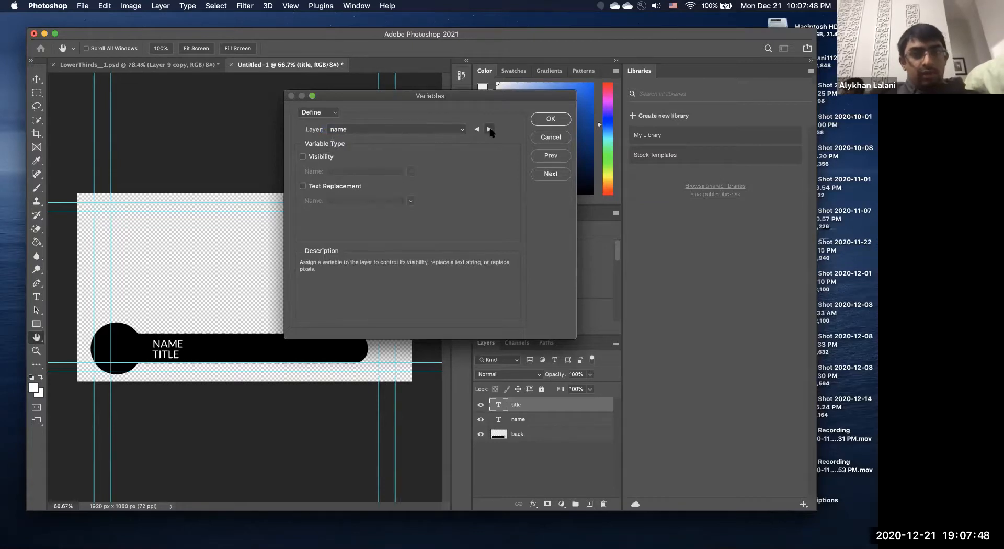
pyautogui.click(326, 187)
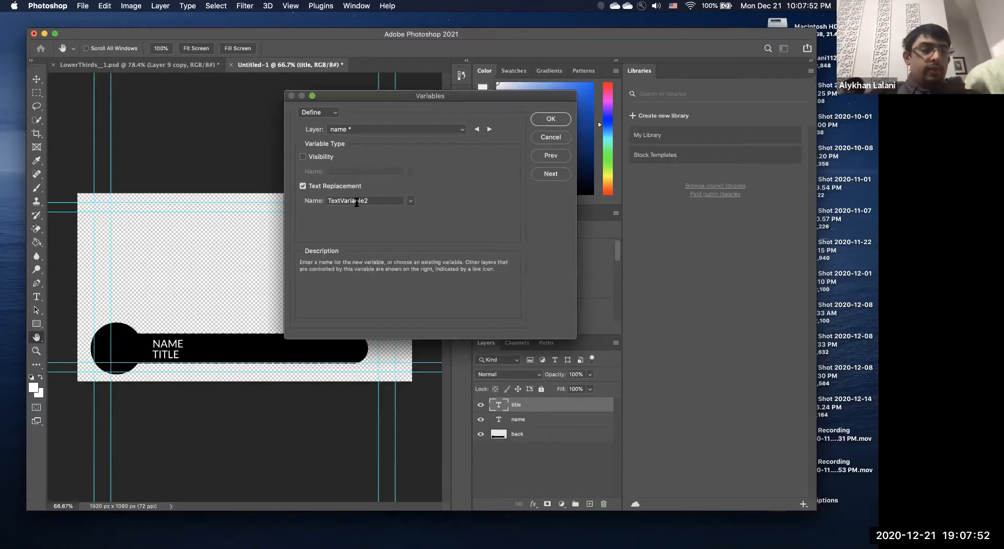
# Rename the variables to 'name' and 'title' and confirm the definitions.
pyautogui.doubleClick(359, 201)
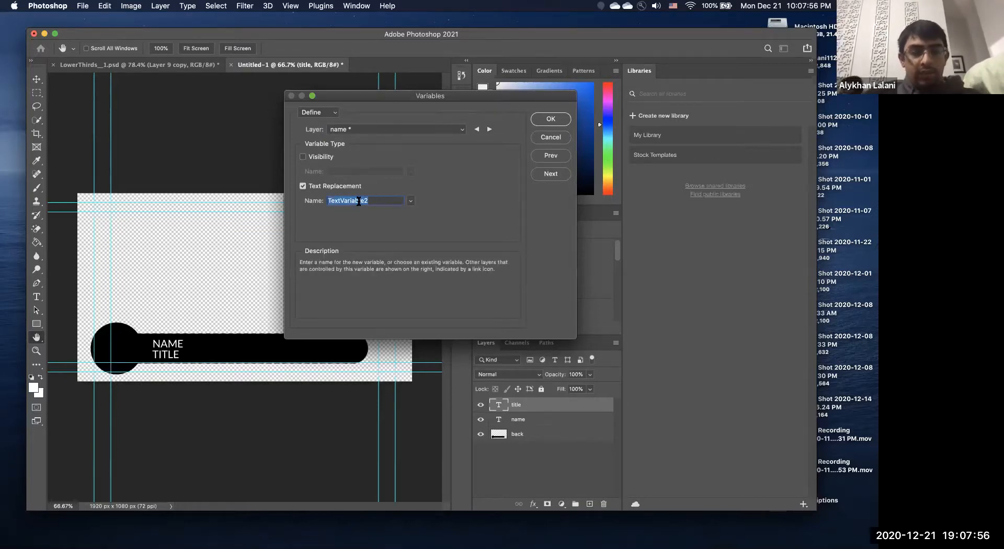
pyautogui.write('name')
pyautogui.click(489, 129)
pyautogui.click(490, 130)
pyautogui.doubleClick(358, 200)
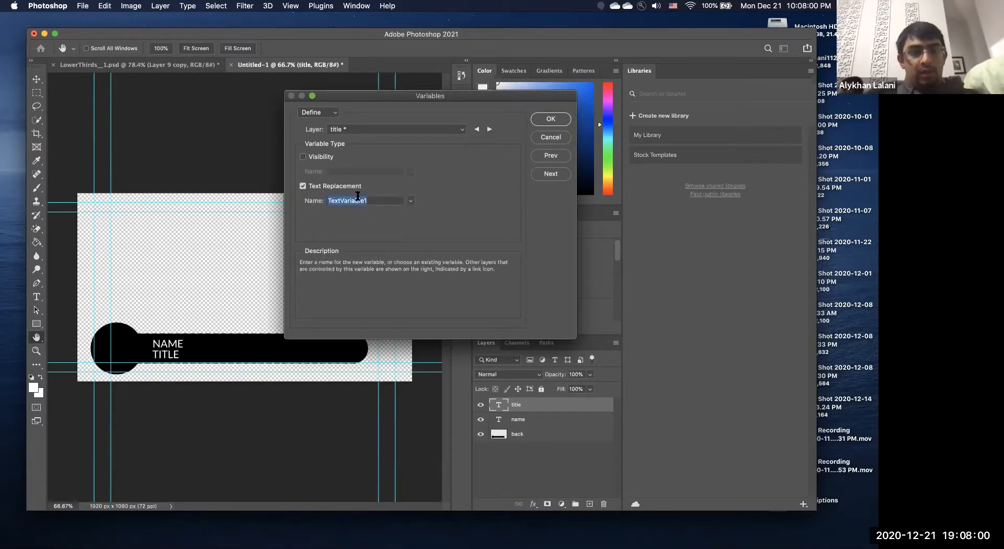
pyautogui.write('title')
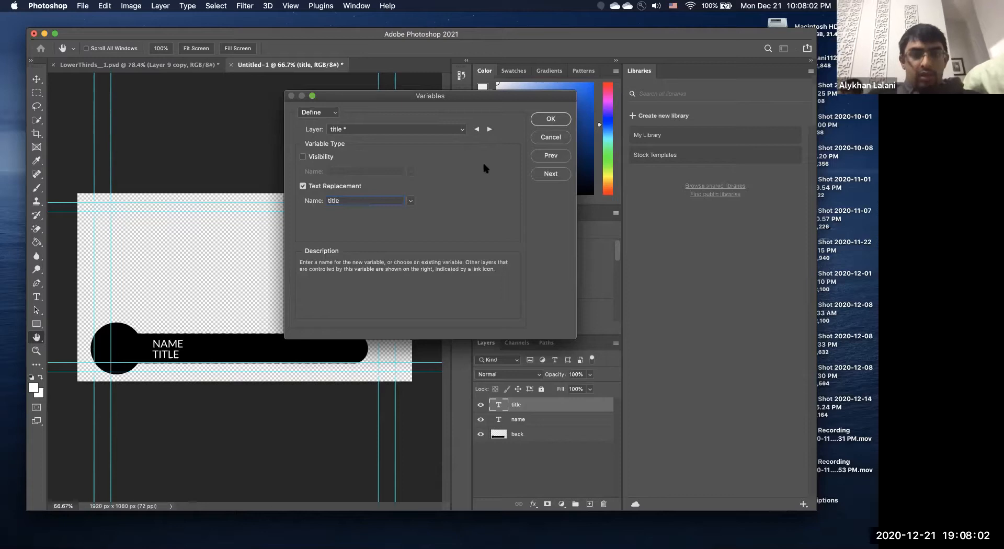
pyautogui.click(551, 118)
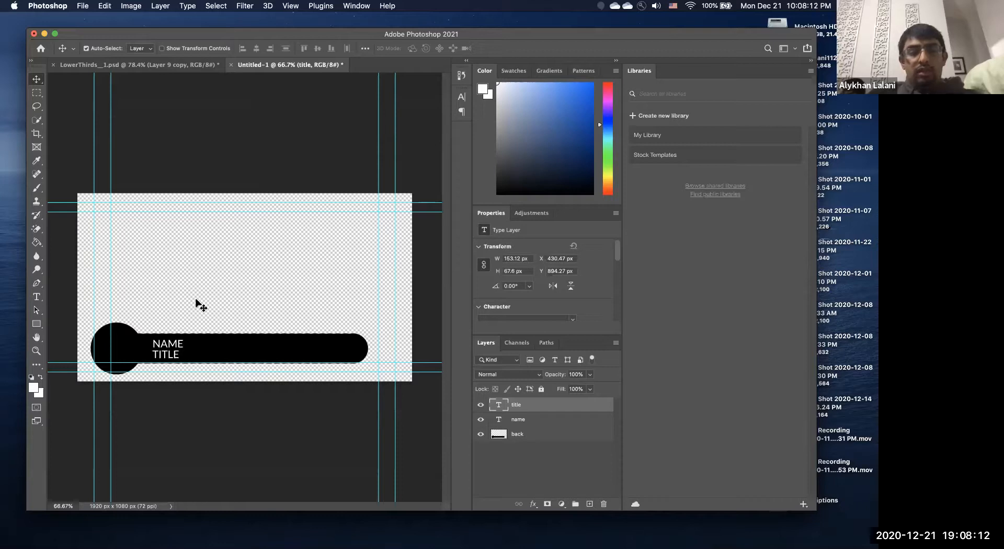
# Launch Sublime Text from Spotlight and start a new empty file.
pyautogui.press('super+space')
pyautogui.write('sub')
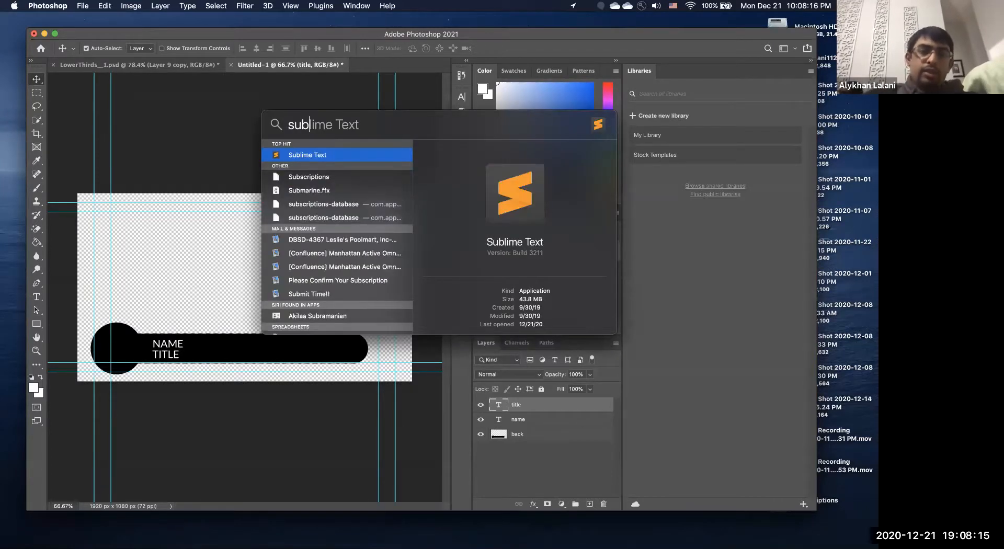
pyautogui.press('Return')
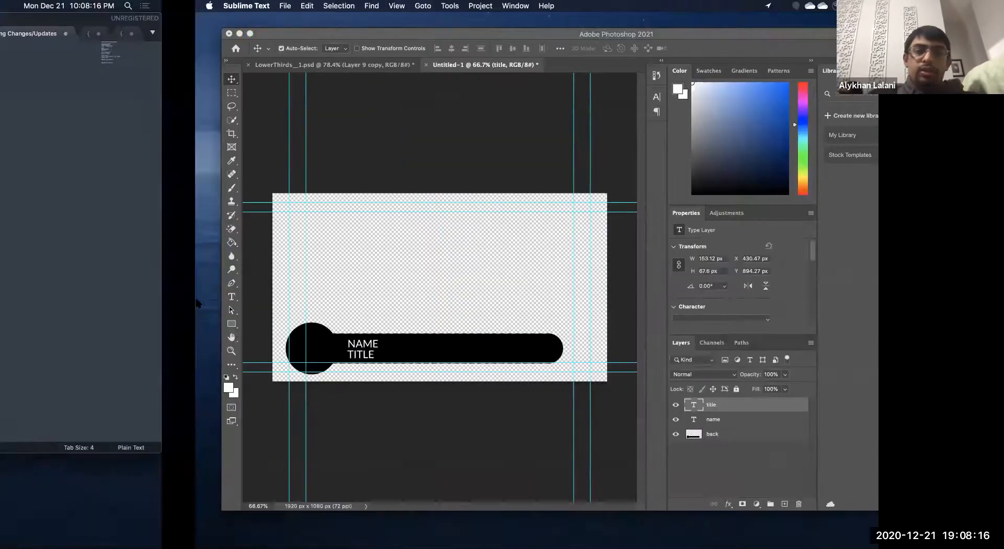
pyautogui.press('super+n')
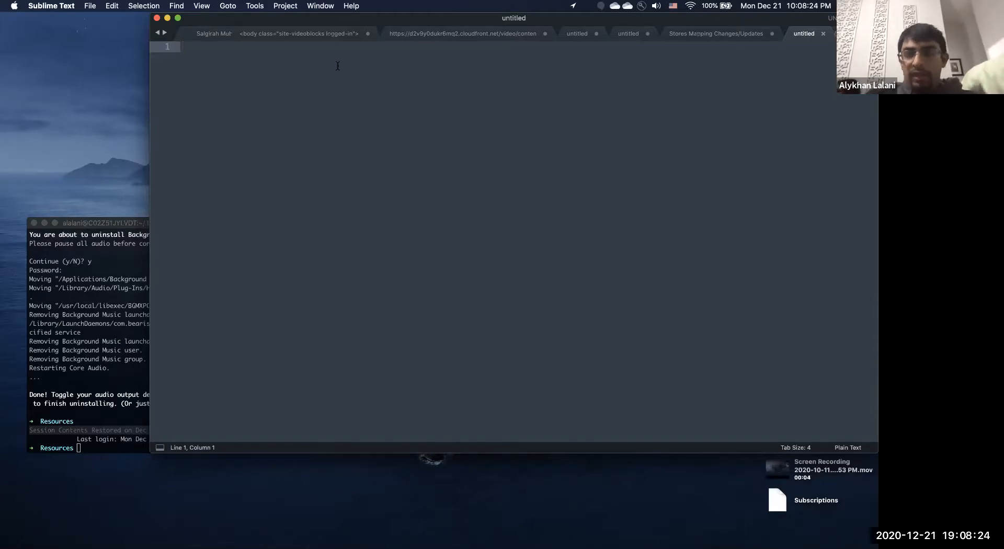
# Type the 'name,title' header and a first row with the title 'person'.
pyautogui.moveTo(230, 23); pyautogui.dragTo(175, 49)
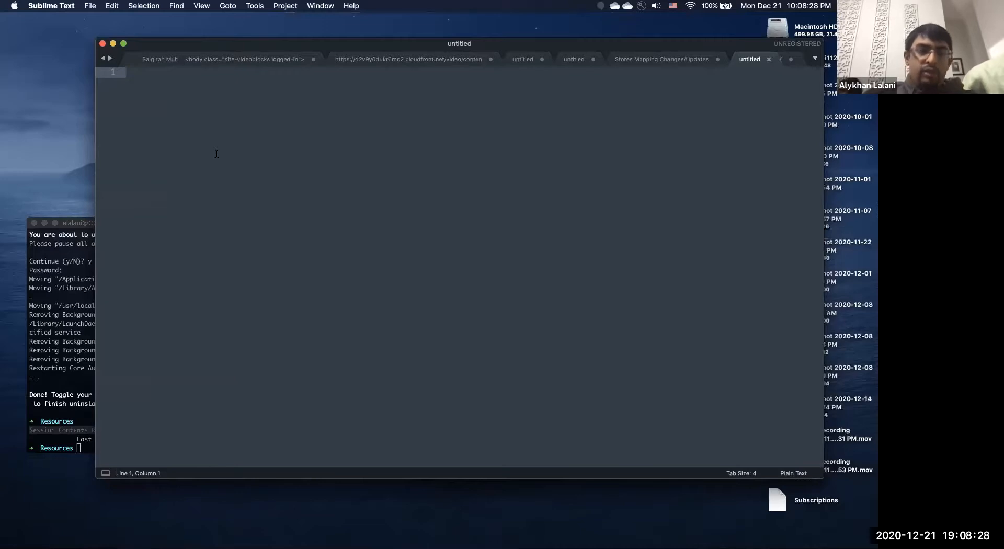
pyautogui.write('name')
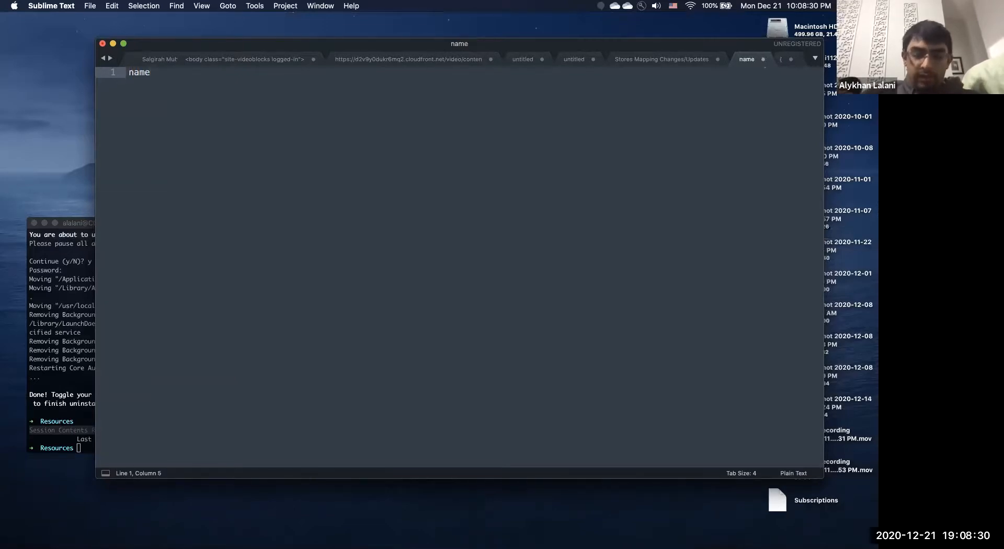
pyautogui.write(',title')
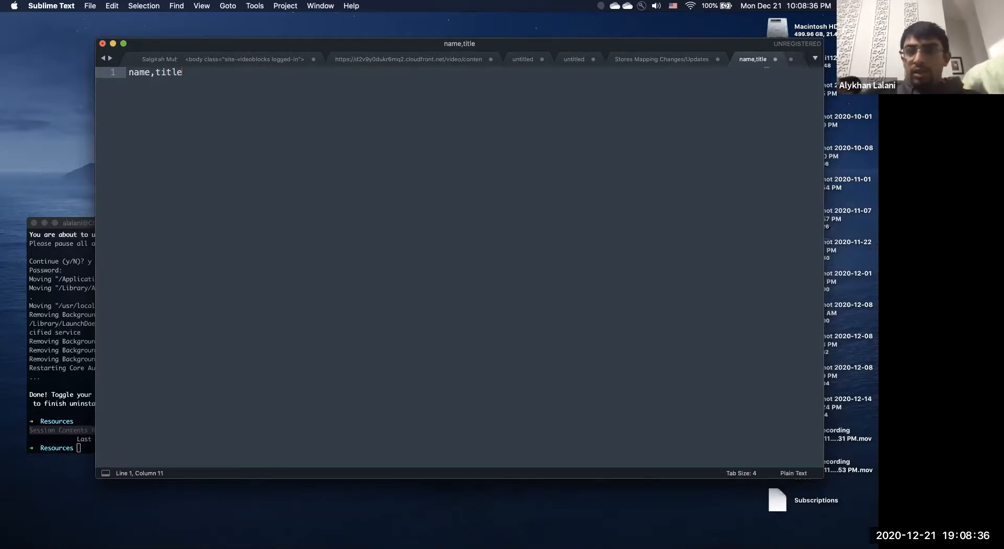
pyautogui.press('Return')
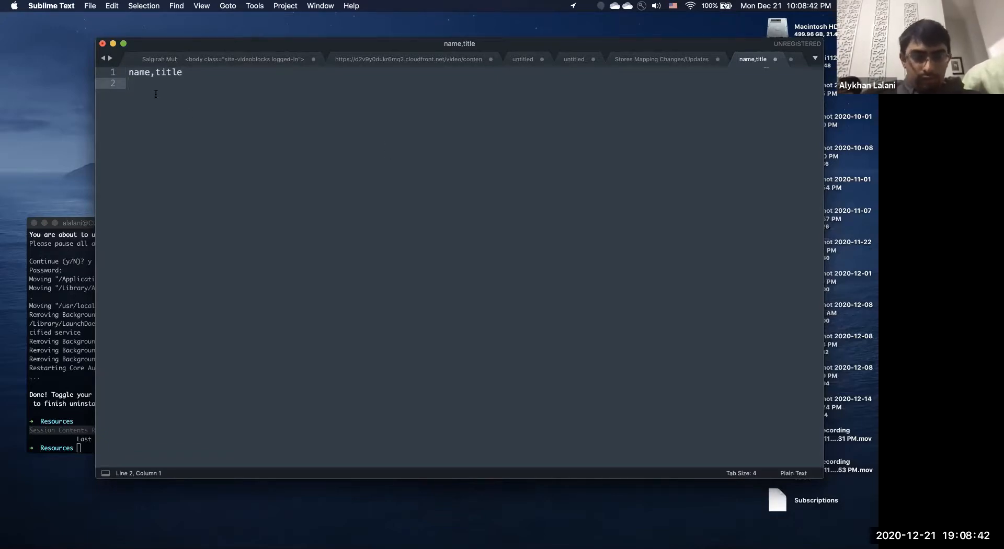
pyautogui.write('Atm')
pyautogui.press('BackSpace')
pyautogui.press('BackSpace')
pyautogui.write('rmaan,')
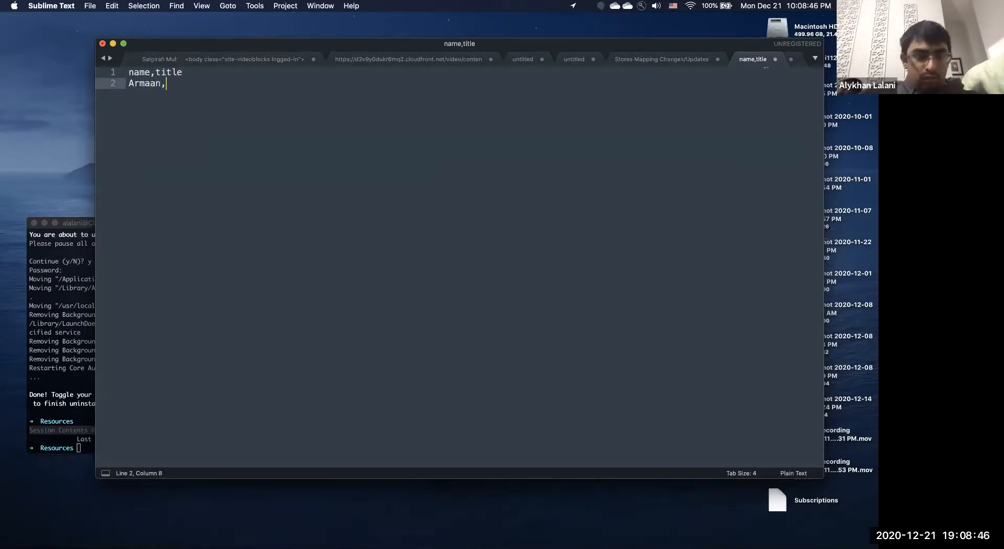
pyautogui.write('p[erson')
pyautogui.press('BackSpace')
pyautogui.press('BackSpace')
pyautogui.press('BackSpace')
pyautogui.press('BackSpace')
pyautogui.press('BackSpace')
pyautogui.press('BackSpace')
pyautogui.press('BackSpace')
pyautogui.write('person')
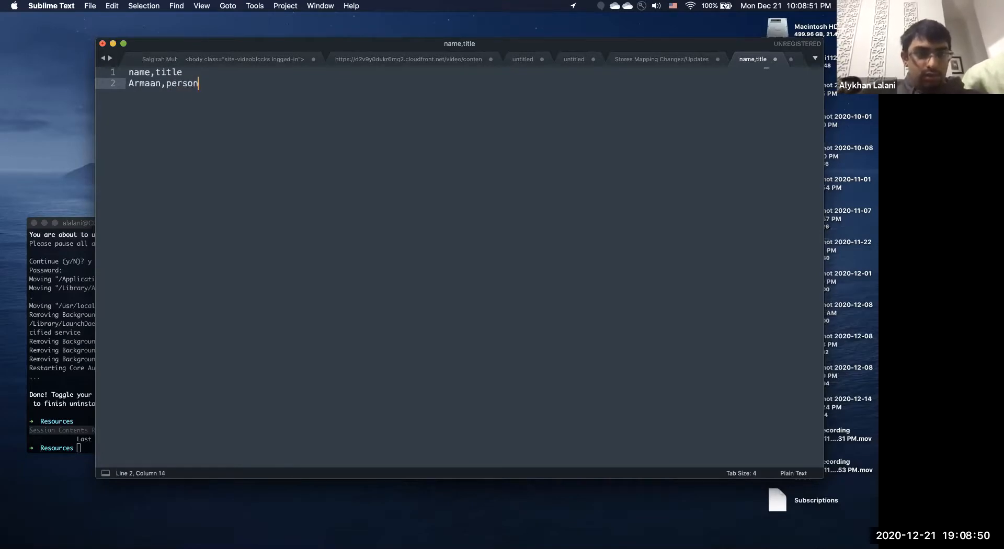
pyautogui.press('Return')
# Add four more name rows with titles person2, editor, uncle and brother.
pyautogui.write('Alyssa,person2')
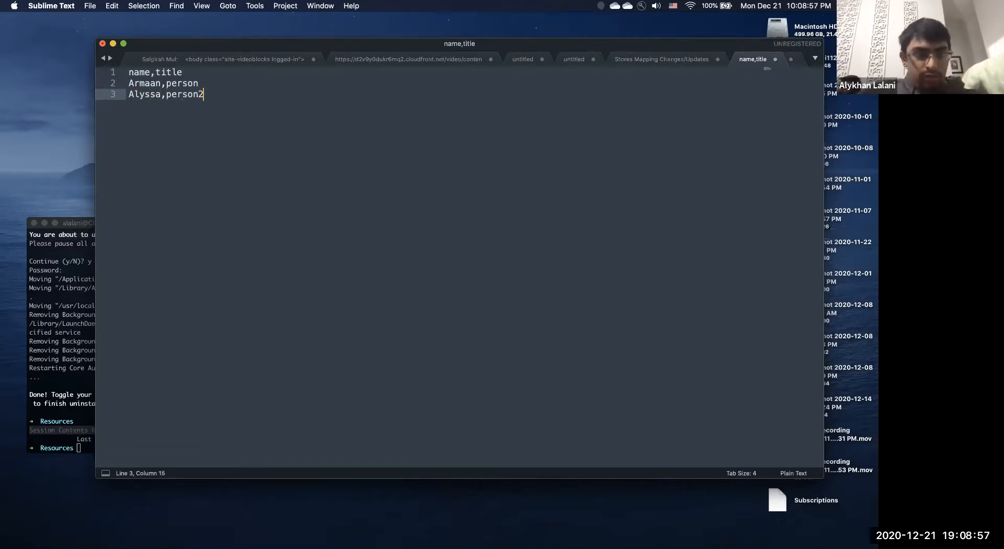
pyautogui.press('Return')
pyautogui.write('Amyn, ')
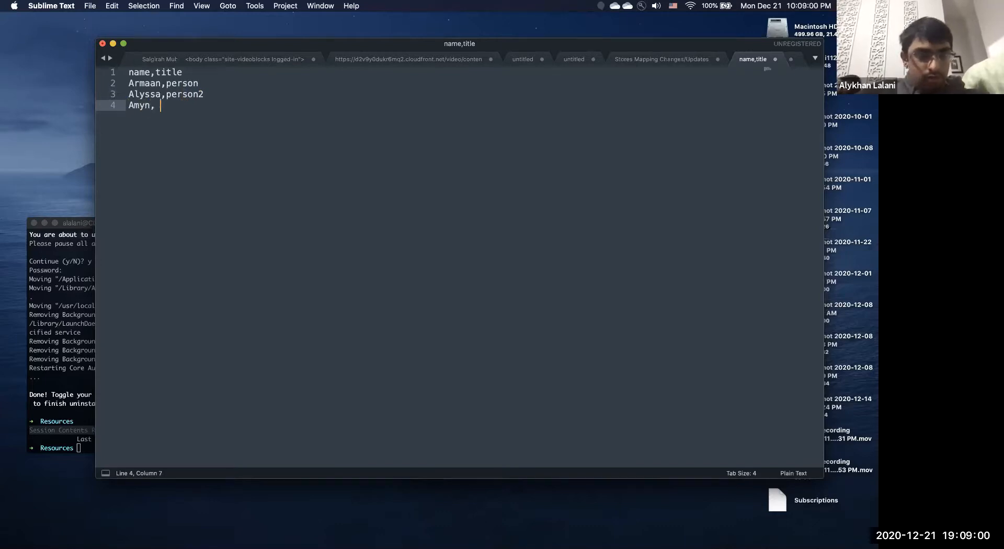
pyautogui.write('editor')
pyautogui.press('Return')
pyautogui.write('Ebrahim, ')
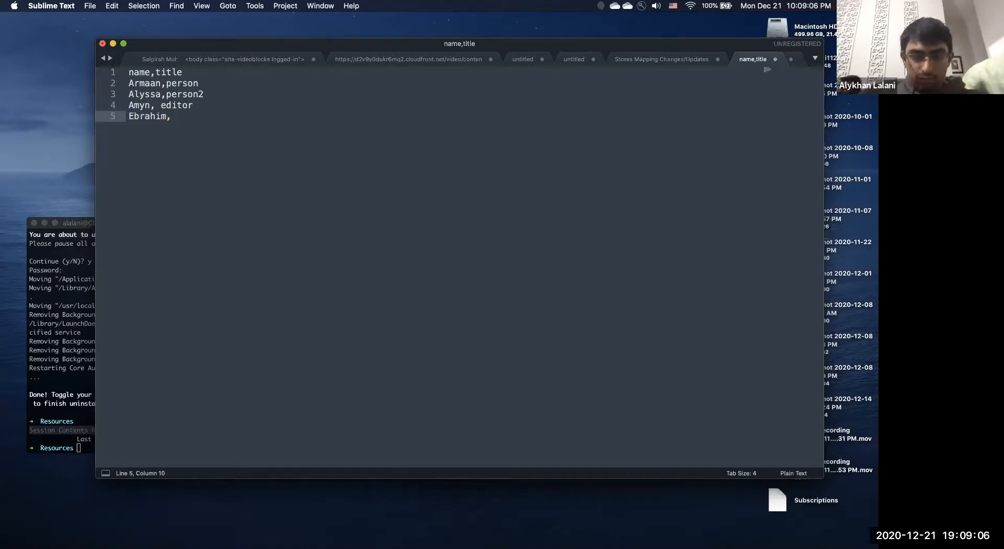
pyautogui.write('uncle')
pyautogui.press('Return')
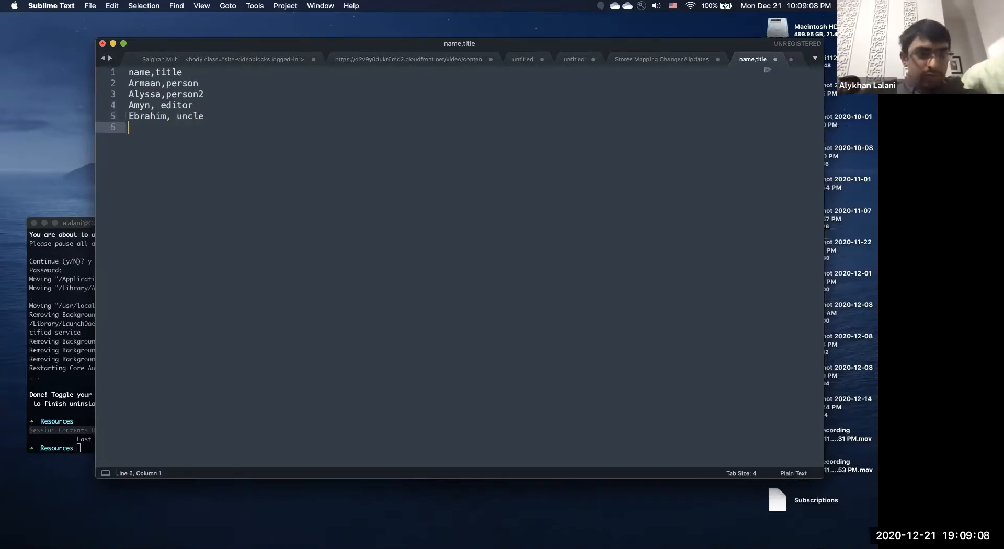
pyautogui.write('Namu')
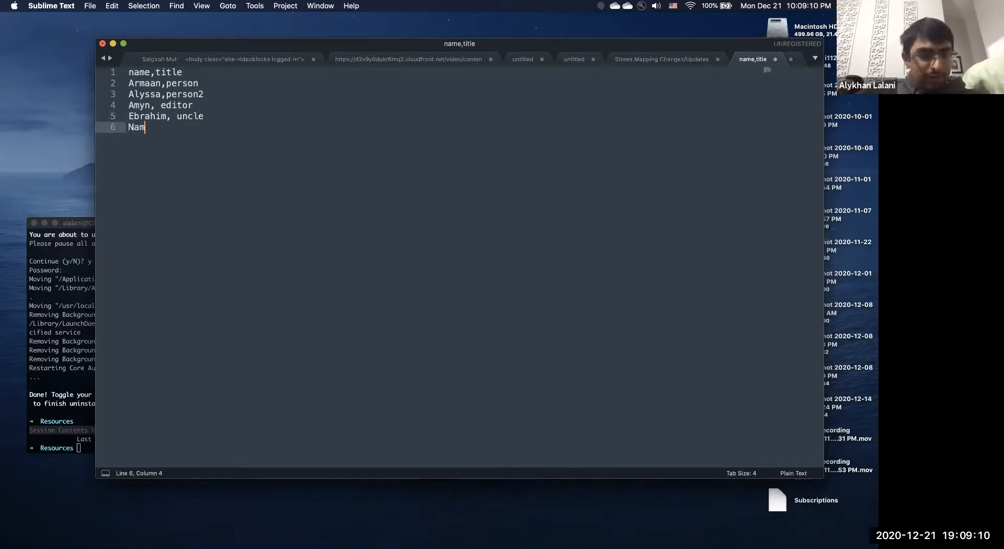
pyautogui.press('BackSpace')
pyautogui.write('uman,')
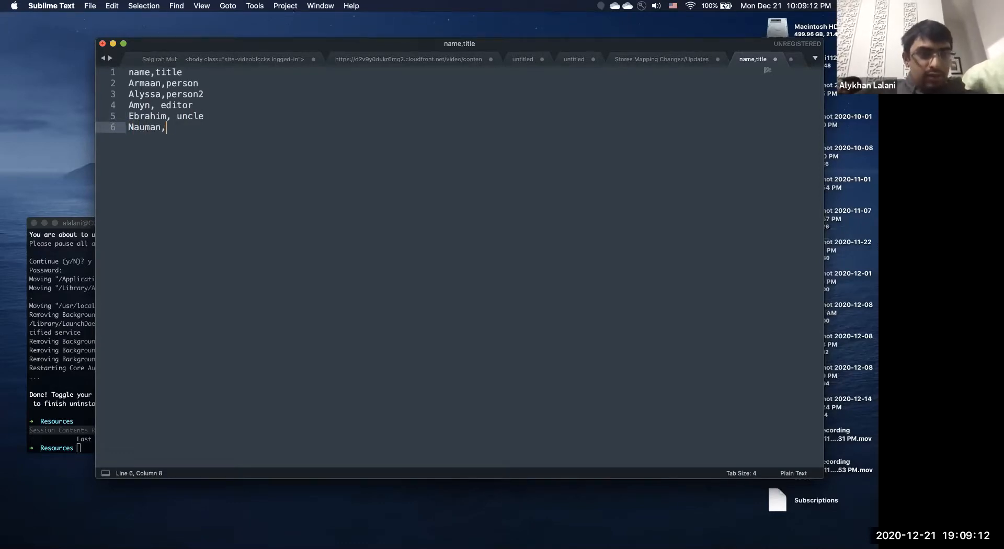
pyautogui.write(' brother')
pyautogui.press('Return')
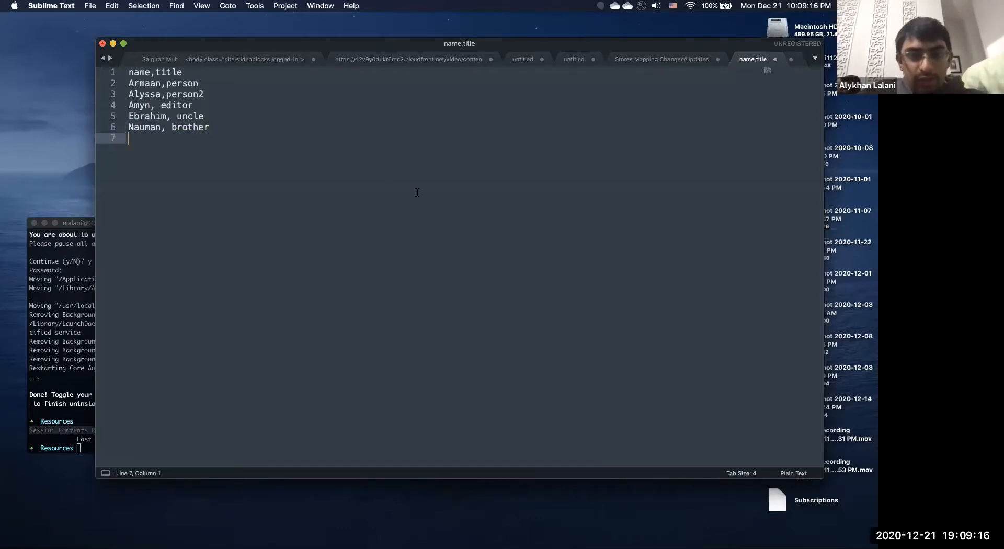
# Add the last two rows, with titles profesh and banker.
pyautogui.write('Rahim, profes')
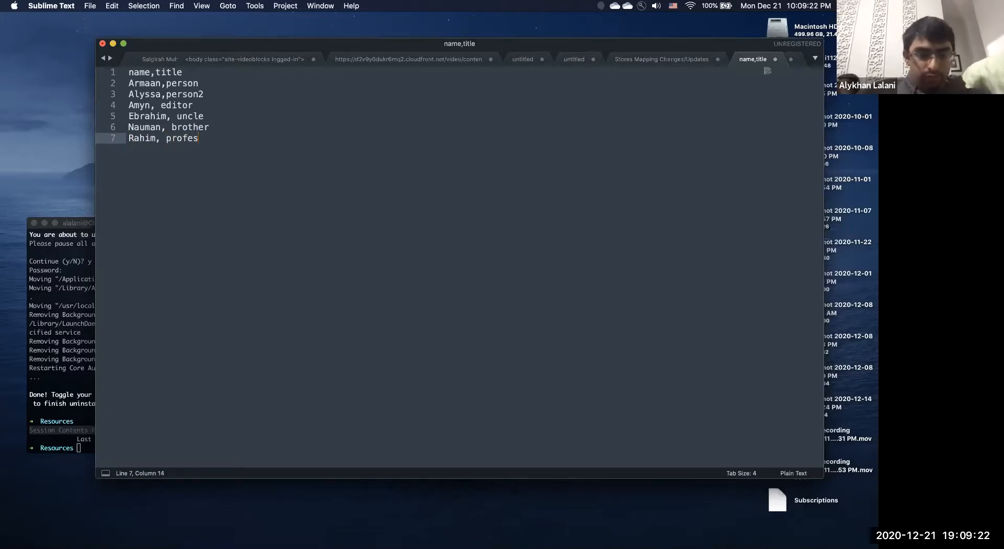
pyautogui.write('h')
pyautogui.press('Return')
pyautogui.write('Sameez, ')
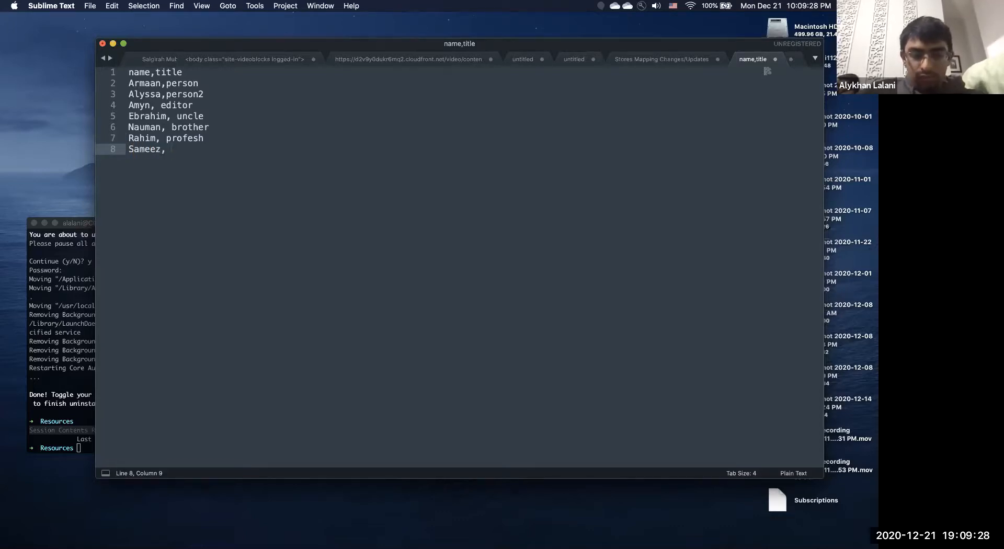
pyautogui.write('banker')
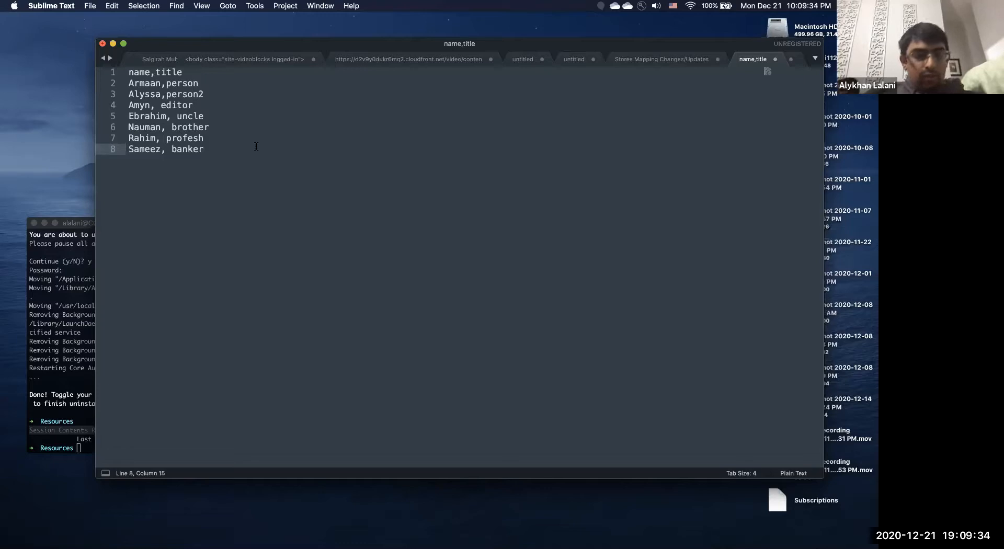
# Save the list to Downloads as lowethirds.csv, then close its tab.
pyautogui.press('super+s')
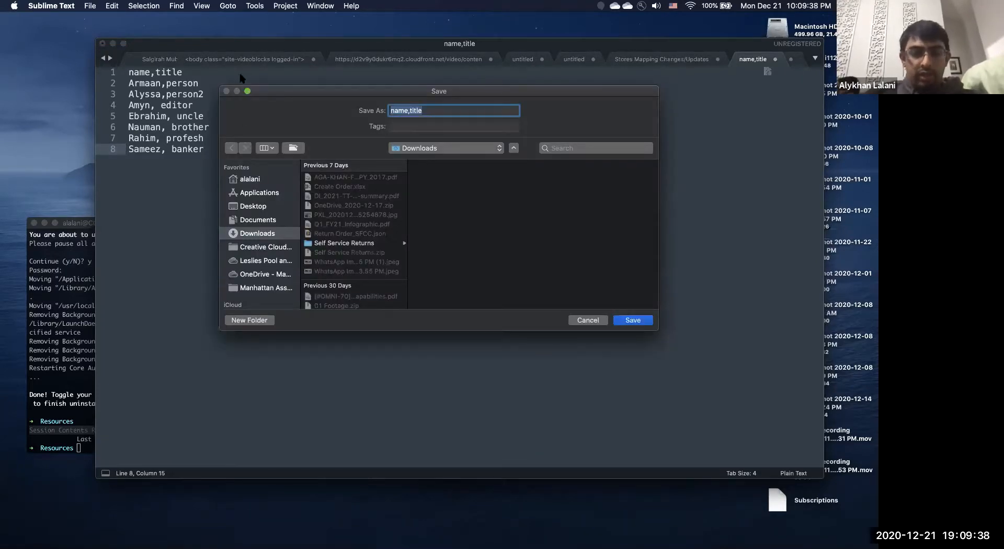
pyautogui.write('lowethirds.c')
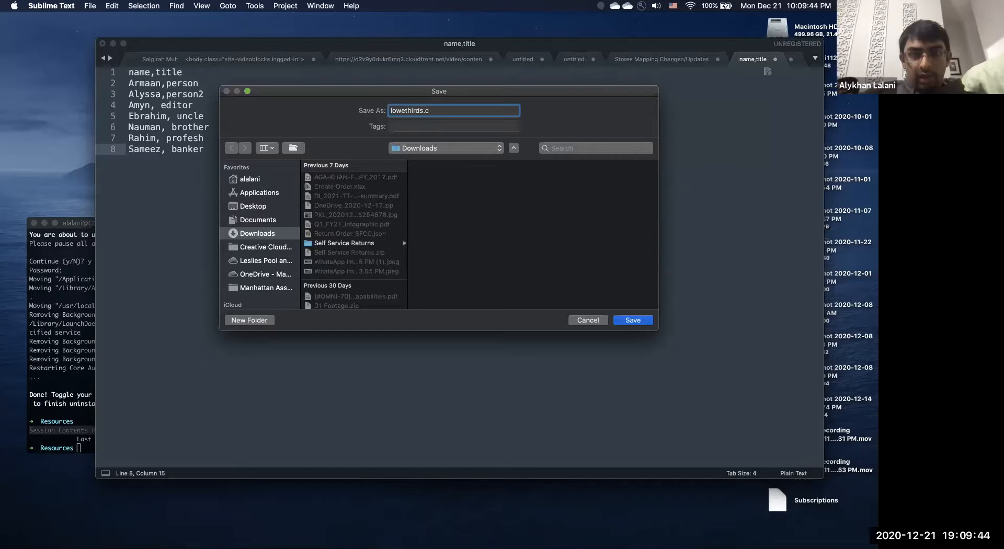
pyautogui.write('sv')
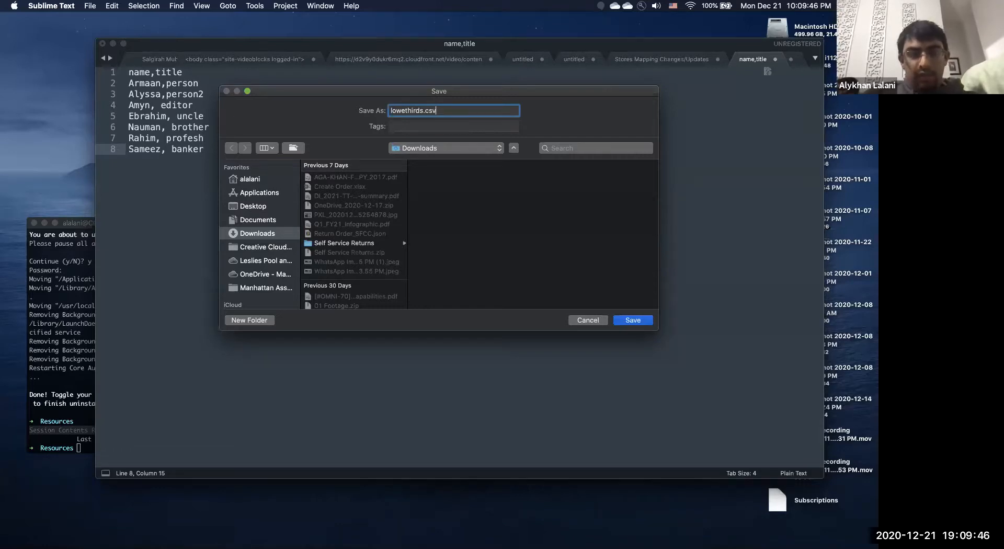
pyautogui.click(647, 319)
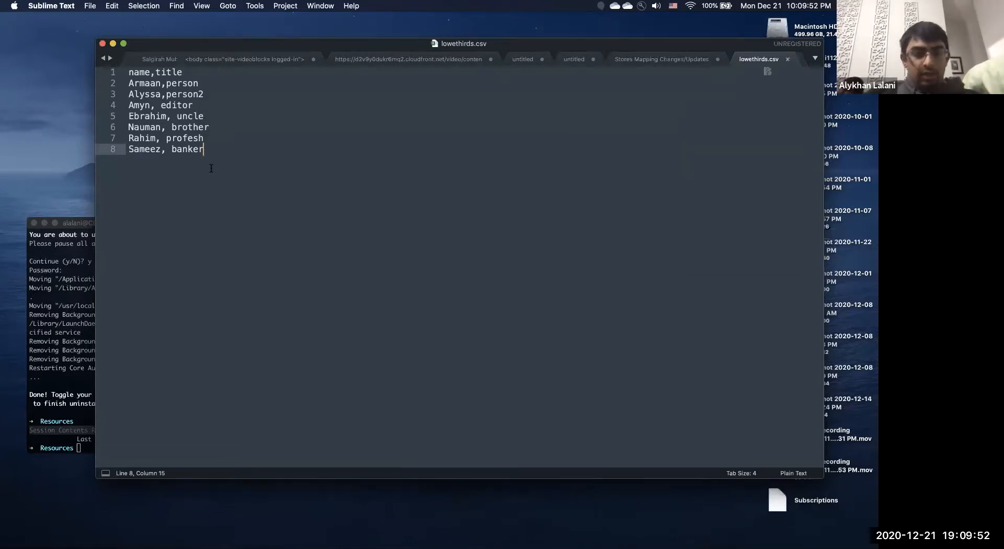
pyautogui.press('super+w')
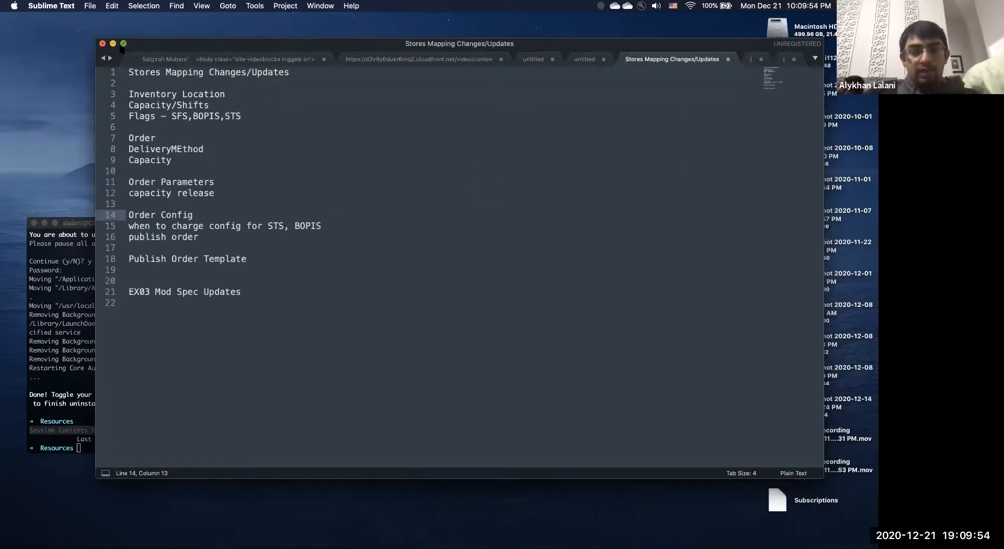
# Open lowethirds.csv from the Downloads stack in Excel.
pyautogui.press('super+h')
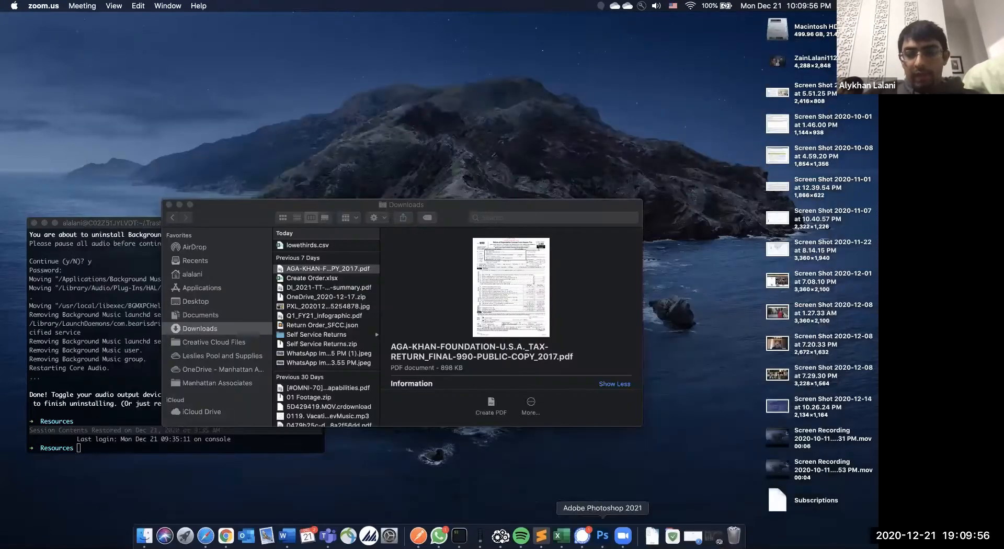
pyautogui.click(652, 535)
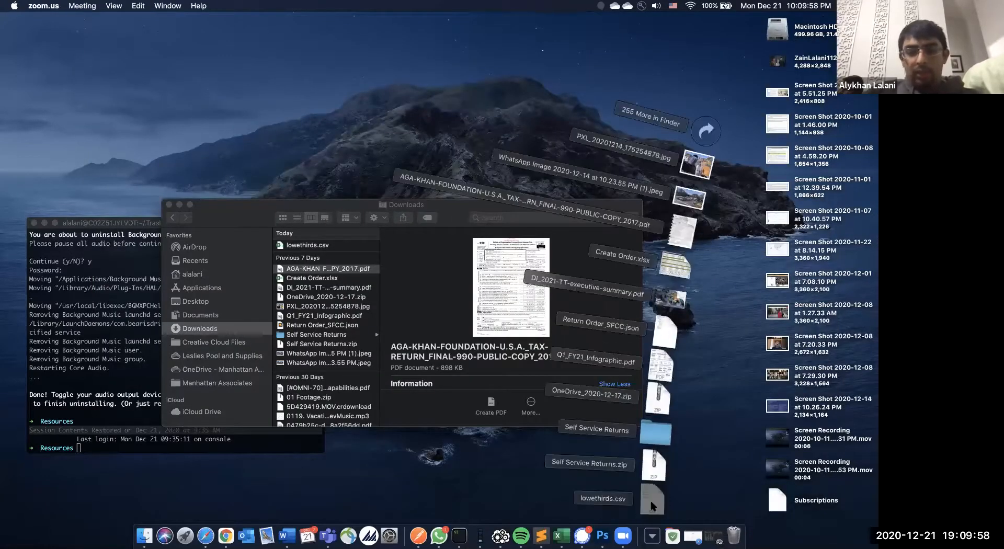
pyautogui.click(626, 478)
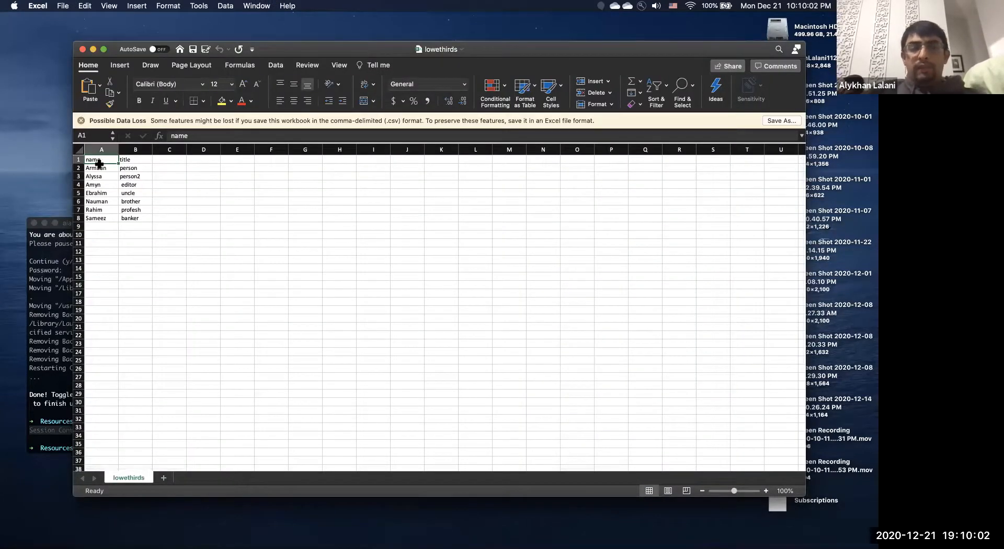
# Inspect columns A and B, confirming names and titles end with empty cells below.
pyautogui.click(103, 224)
pyautogui.moveTo(103, 224); pyautogui.dragTo(109, 288)
pyautogui.click(145, 228)
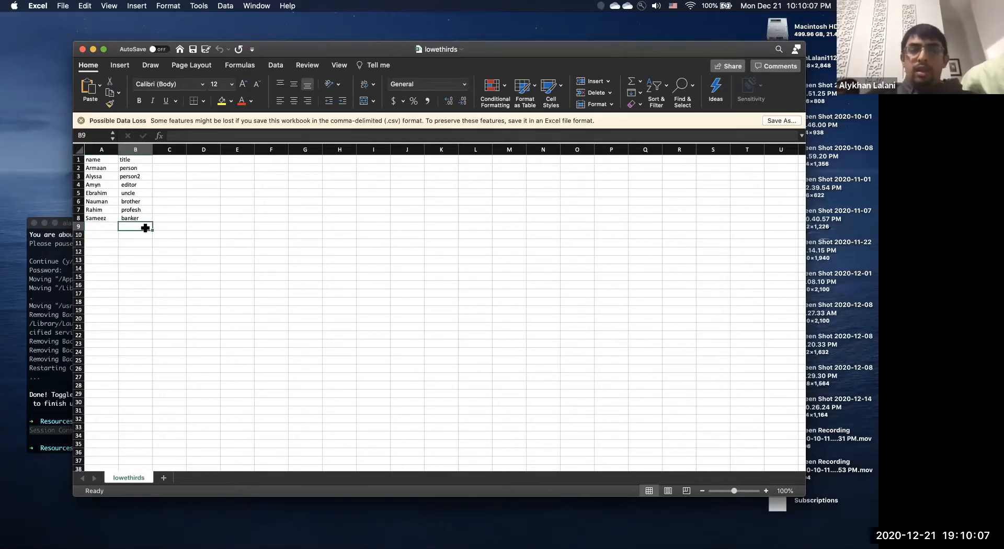
pyautogui.click(115, 191)
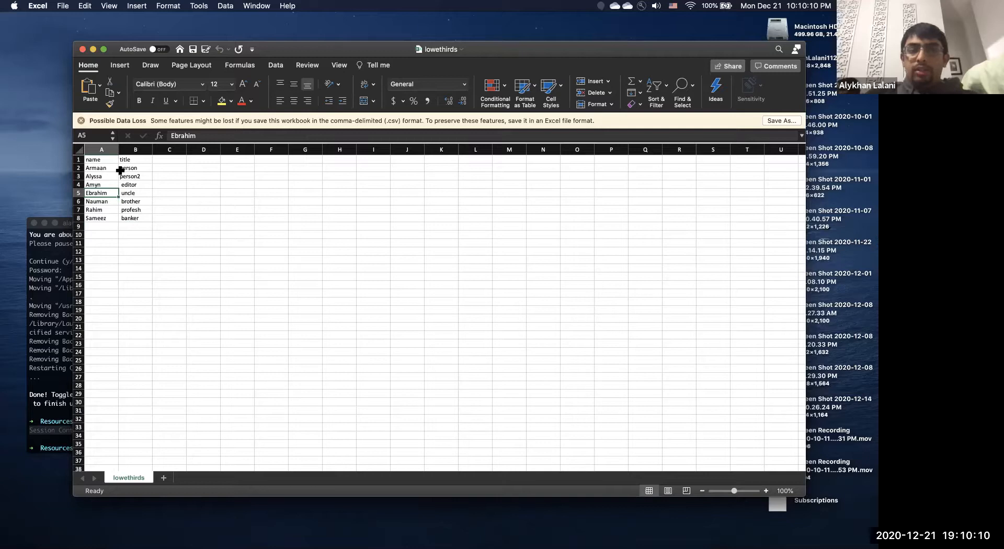
pyautogui.click(114, 169)
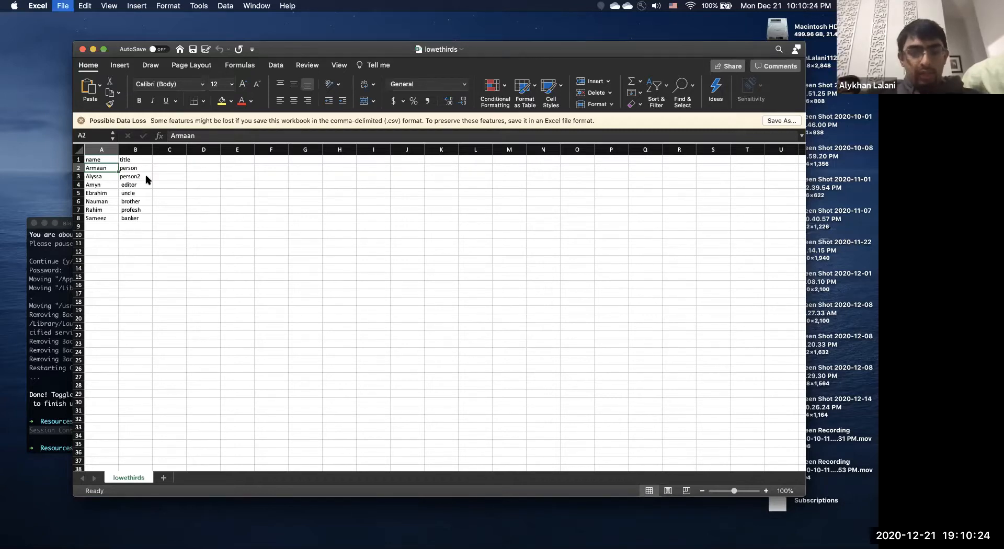
# Close the spreadsheet and open lowethirds.csv from Downloads in TextEdit.
pyautogui.press('super+w')
pyautogui.moveTo(205, 536)
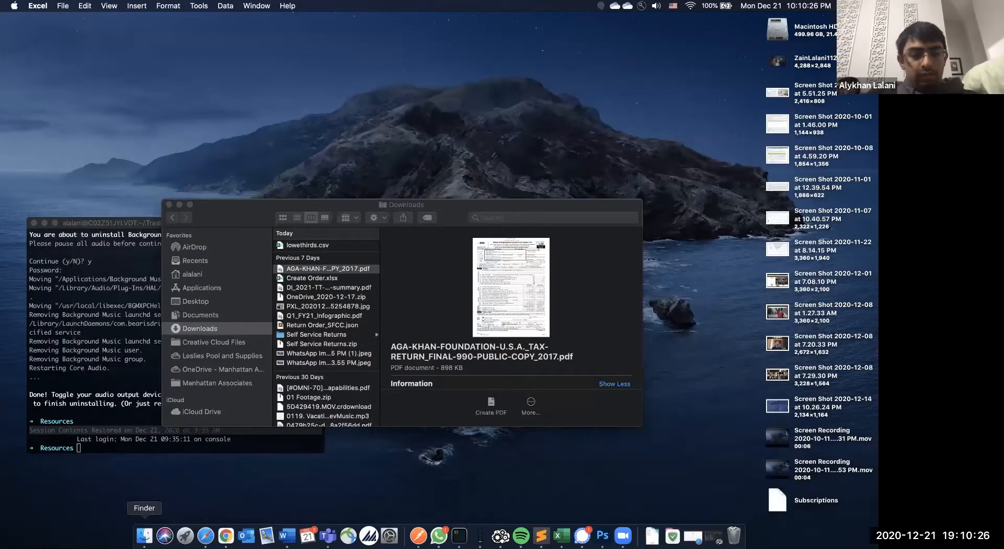
pyautogui.click(144, 536)
pyautogui.click(314, 246)
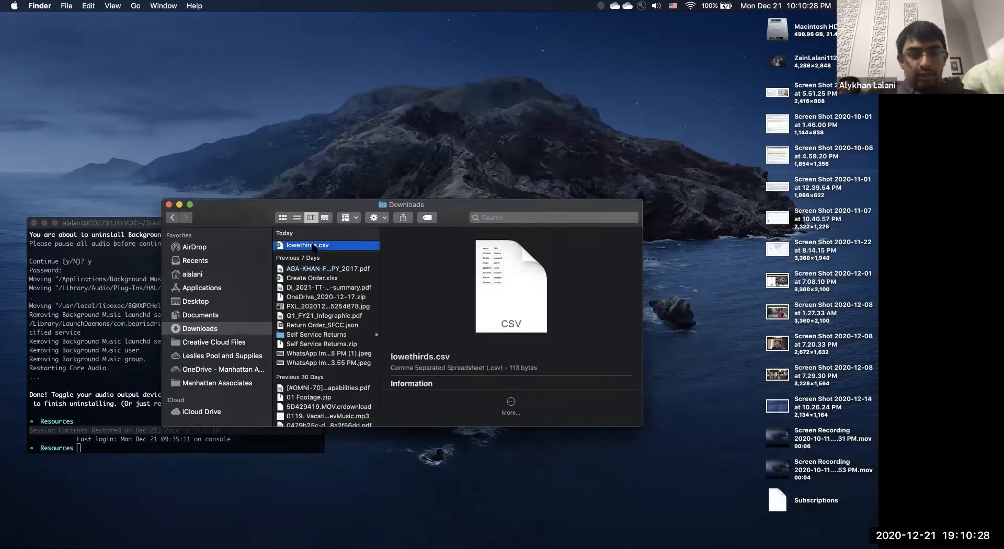
pyautogui.rightClick(313, 245)
pyautogui.moveTo(361, 261)
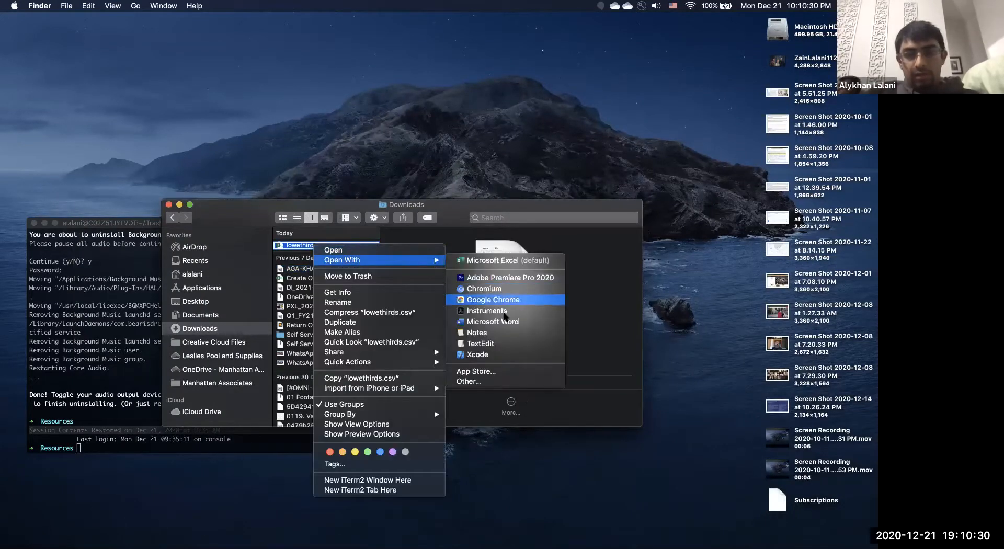
pyautogui.click(499, 343)
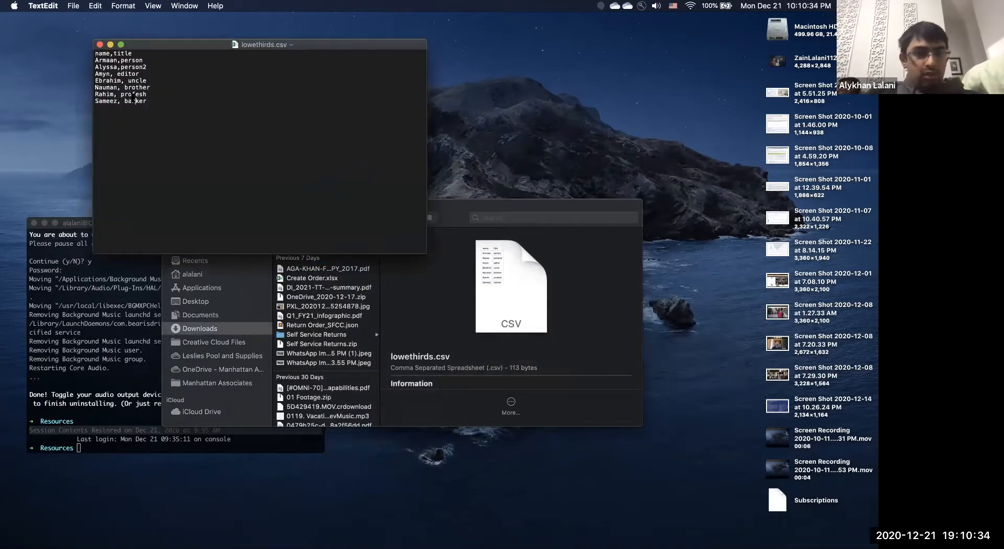
# Delete the spaces after the commas in four rows, then save and close the CSV.
pyautogui.click(124, 100)
pyautogui.press('BackSpace')
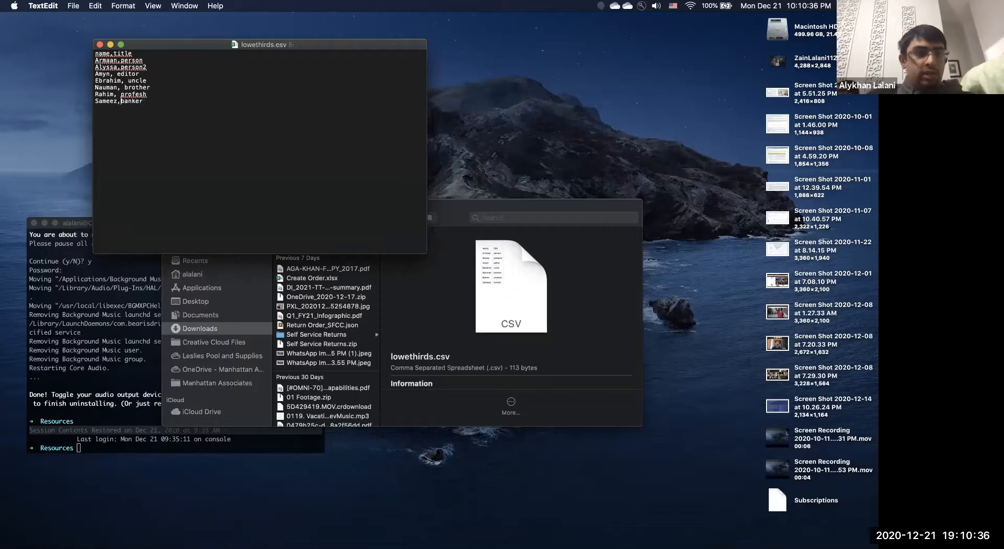
pyautogui.press('Up')
pyautogui.press('BackSpace')
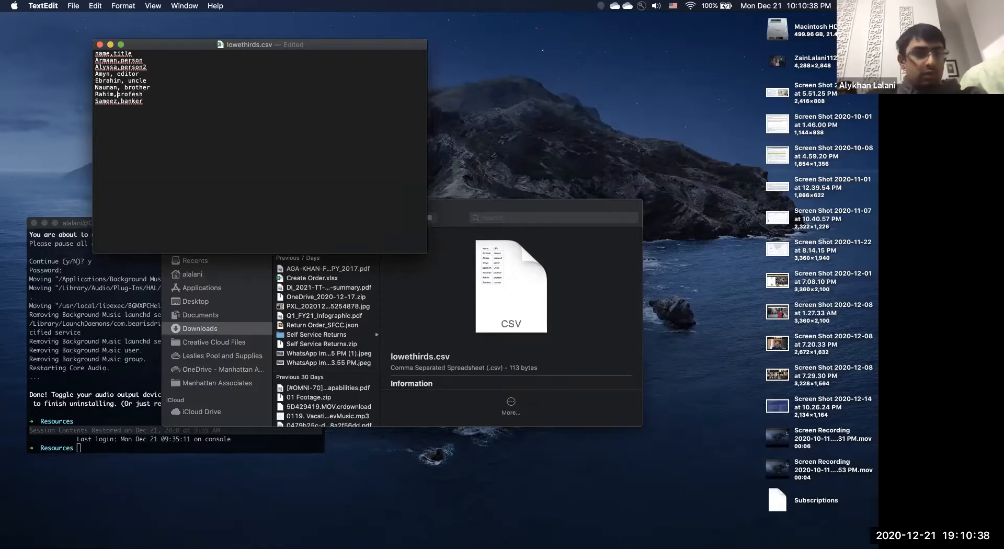
pyautogui.press('BackSpace')
pyautogui.press('Up')
pyautogui.press('BackSpace')
pyautogui.press('BackSpace')
pyautogui.press('super+s')
pyautogui.press('super+w')
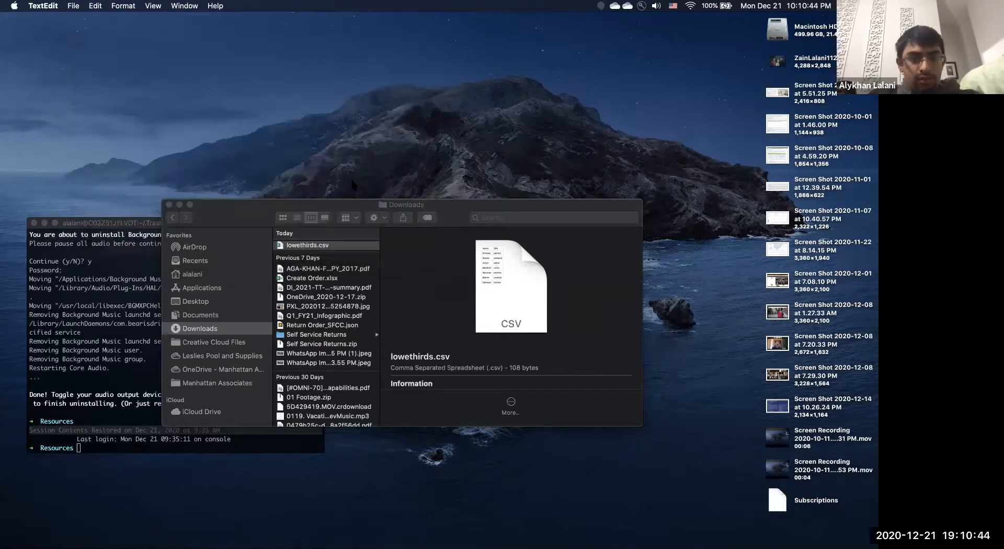
pyautogui.hotkey('ctrl', 'Right')
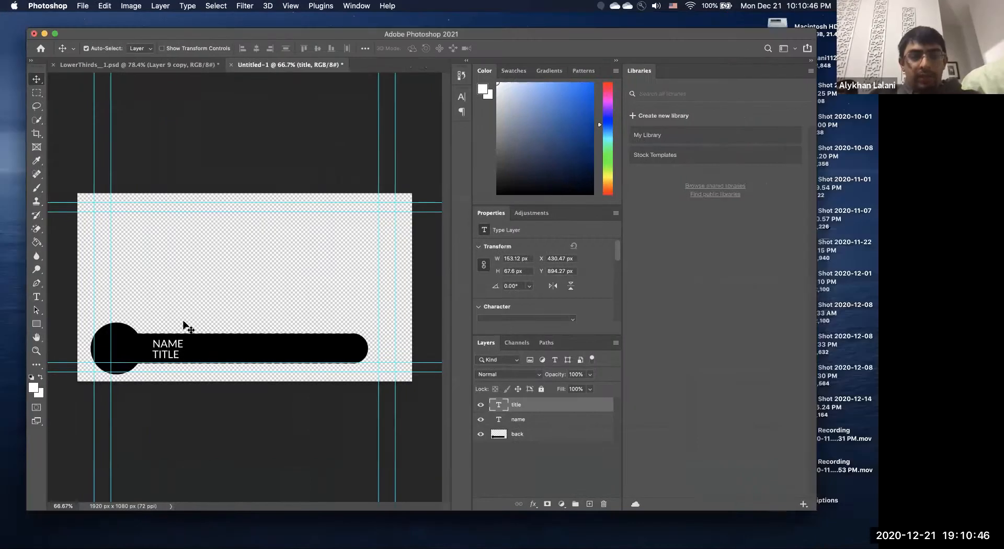
# Open Image > Variables in Define mode and review the text variables on the name and back layers.
pyautogui.click(128, 6)
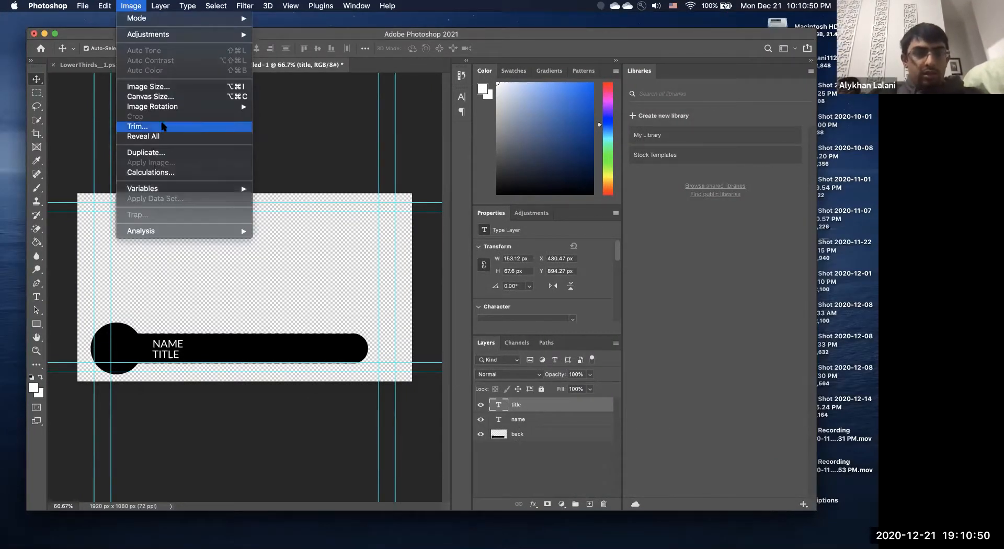
pyautogui.moveTo(170, 189)
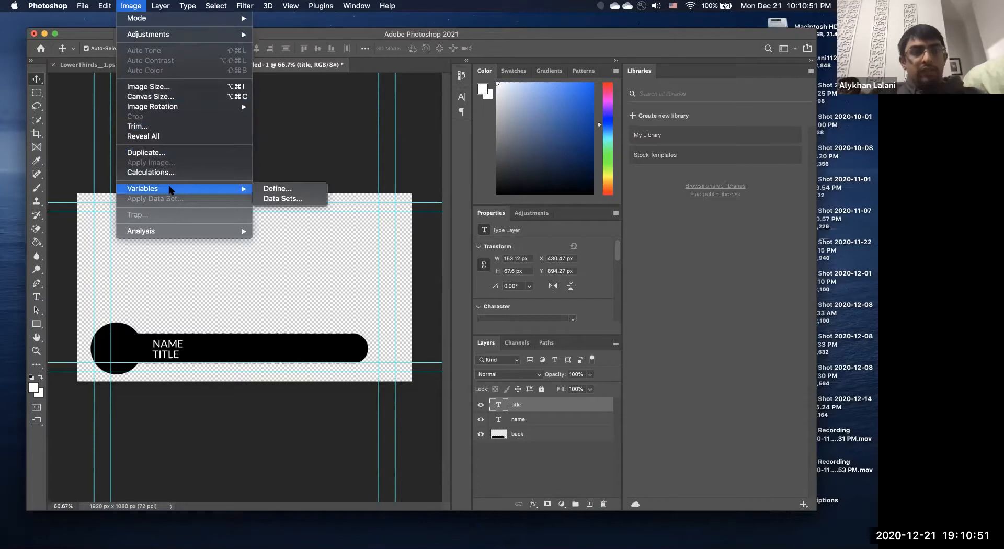
pyautogui.click(281, 198)
pyautogui.click(335, 112)
pyautogui.click(328, 104)
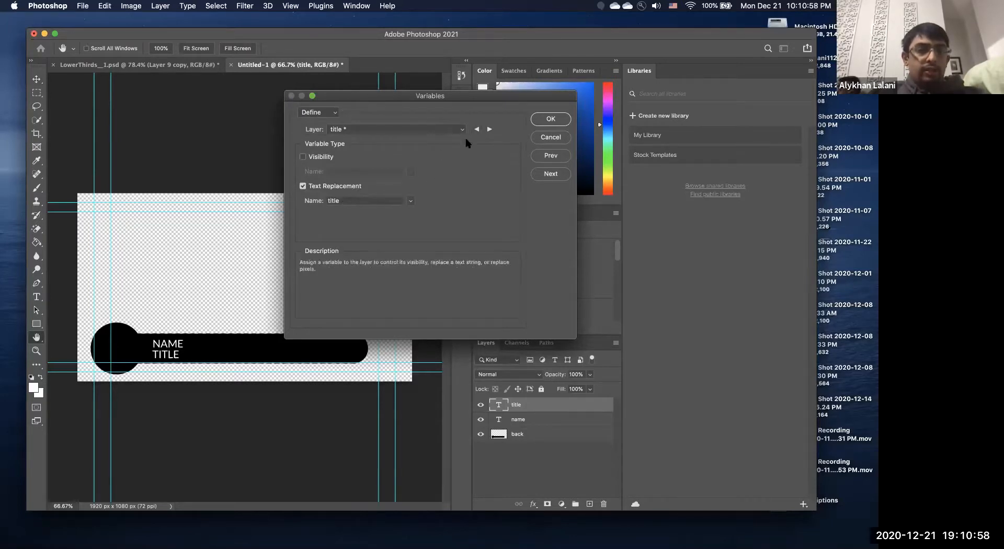
pyautogui.click(489, 129)
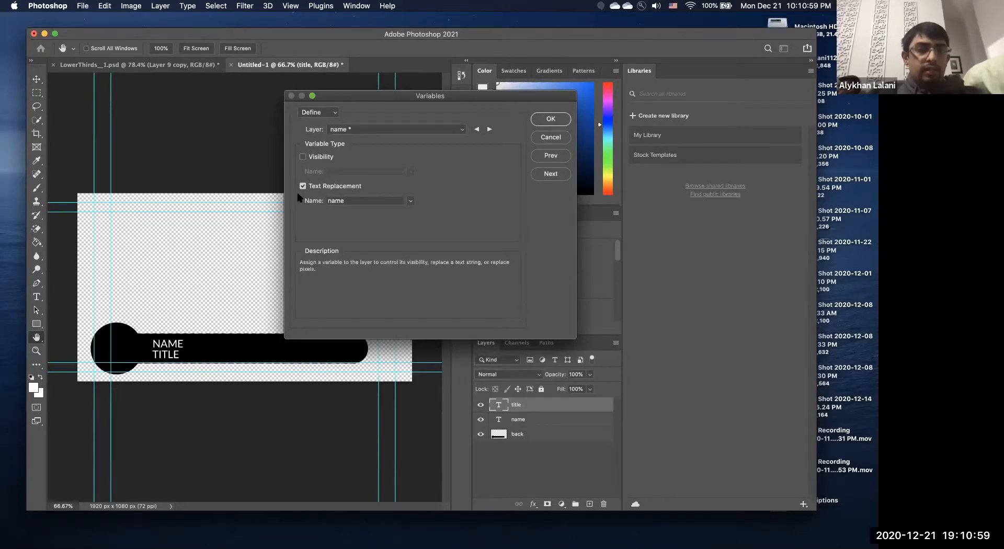
pyautogui.click(489, 130)
pyautogui.click(327, 113)
# Quick Look lowethirds.csv in Downloads to check its contents, then return to Photoshop.
pyautogui.click(320, 122)
pyautogui.hotkey('ctrl', 'Left')
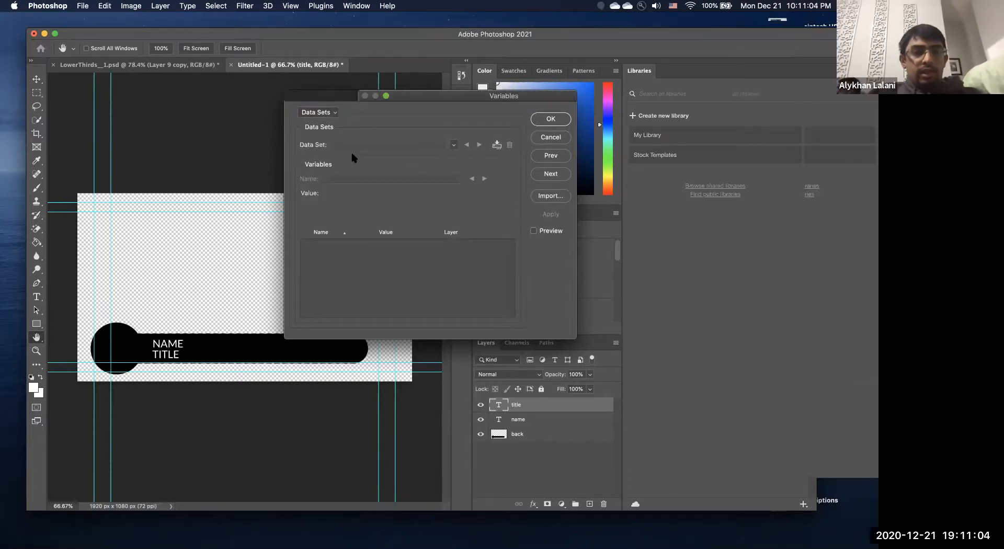
pyautogui.press('space')
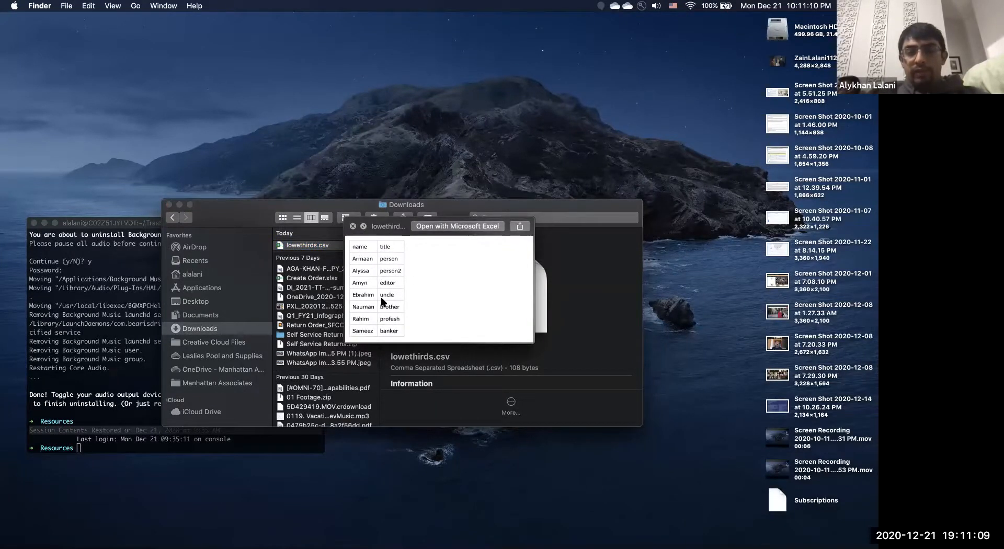
pyautogui.click(353, 226)
pyautogui.hotkey('ctrl', 'Right')
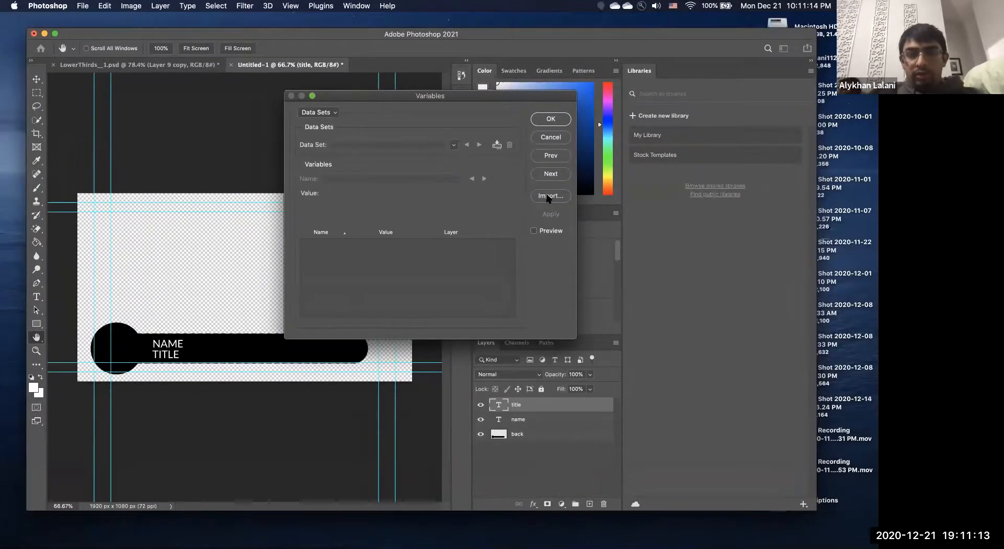
# Import lowethirds.csv as data sets and turn on Preview on the canvas.
pyautogui.click(547, 197)
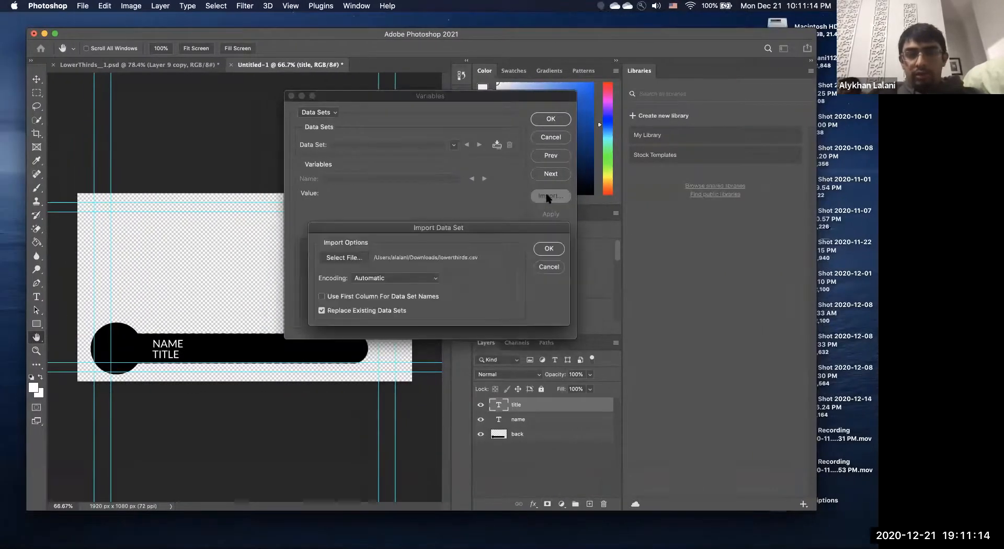
pyautogui.click(346, 255)
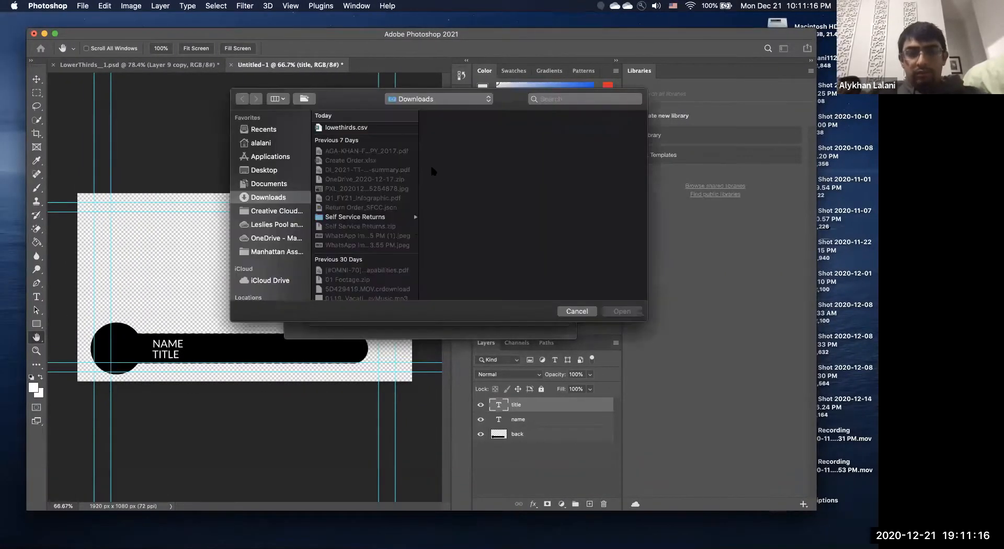
pyautogui.doubleClick(360, 127)
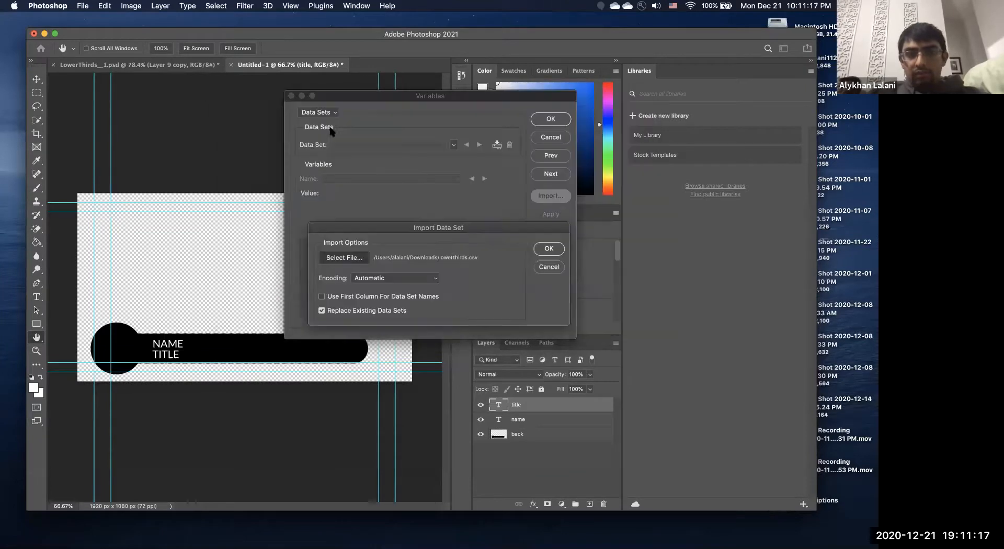
pyautogui.click(551, 247)
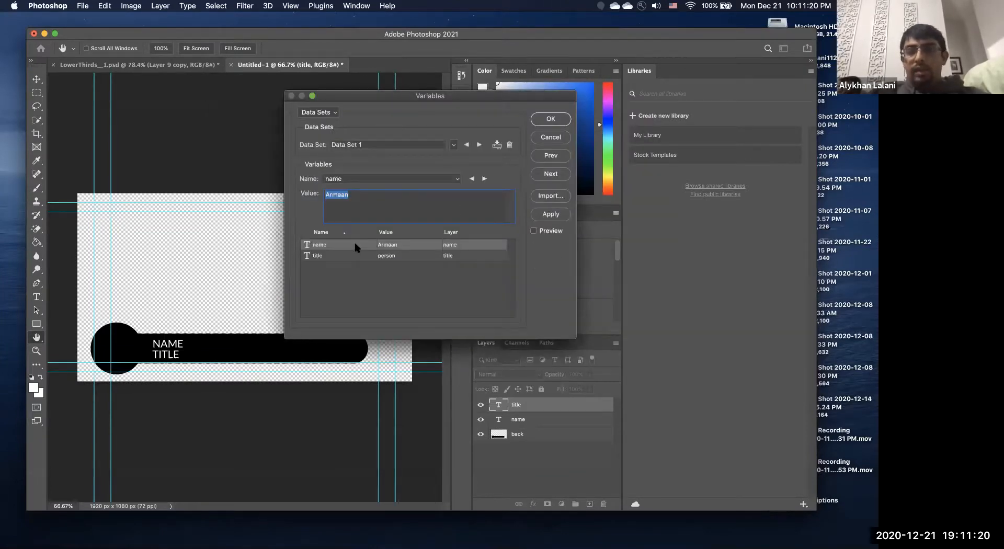
pyautogui.click(552, 231)
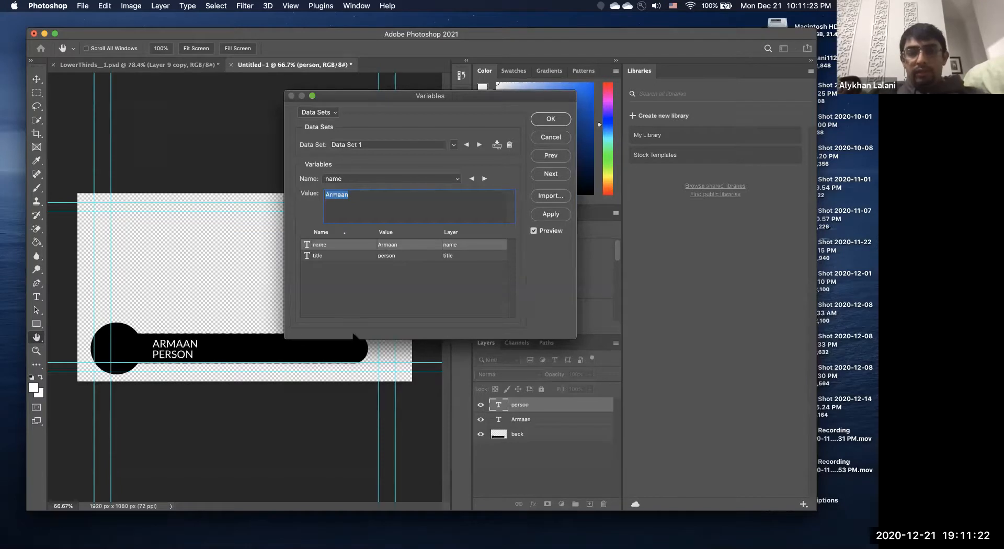
# Cycle through every imported data set on the lower-third preview, then close Variables with OK.
pyautogui.click(479, 145)
pyautogui.click(480, 144)
pyautogui.click(479, 145)
pyautogui.click(480, 145)
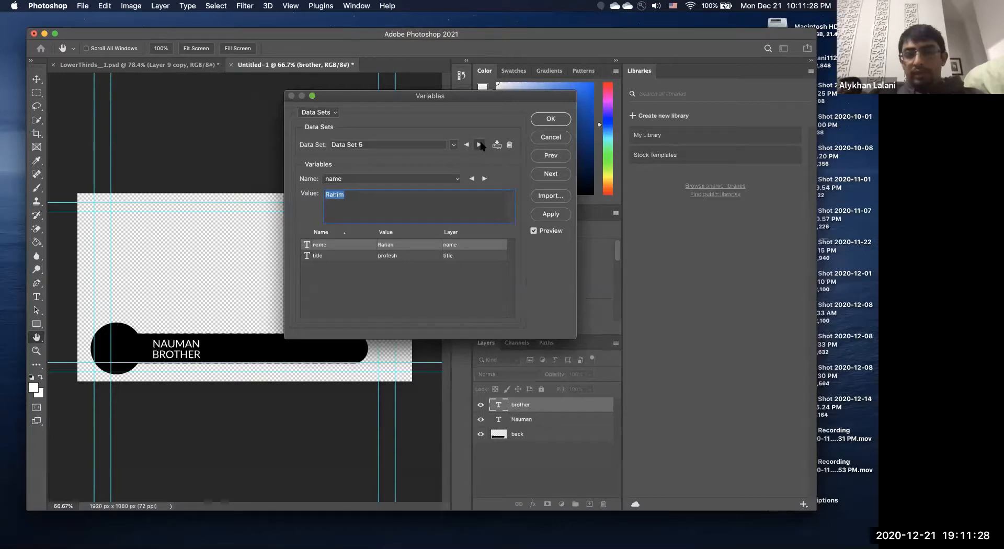
pyautogui.click(479, 144)
pyautogui.click(479, 145)
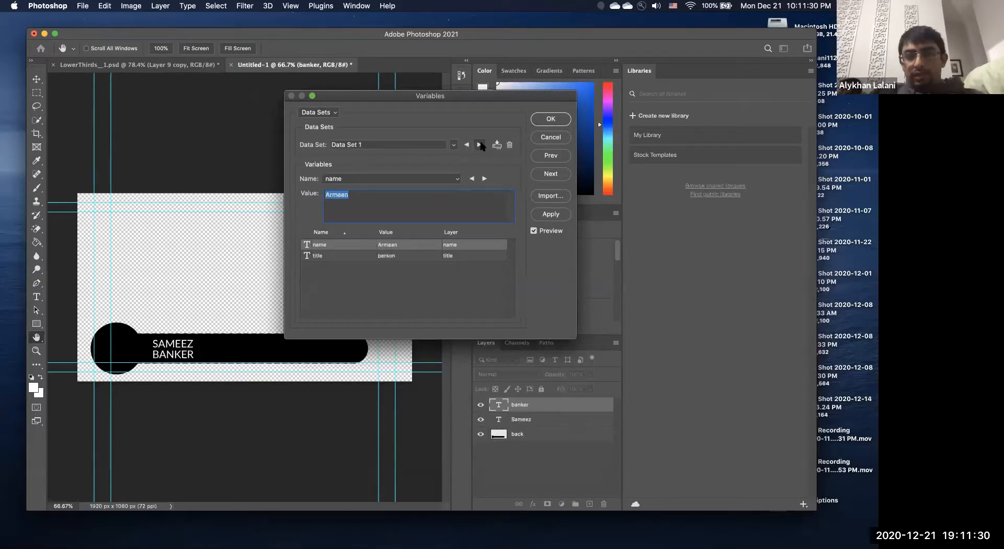
pyautogui.click(479, 145)
pyautogui.click(480, 145)
pyautogui.click(480, 145)
pyautogui.click(480, 145)
pyautogui.click(480, 145)
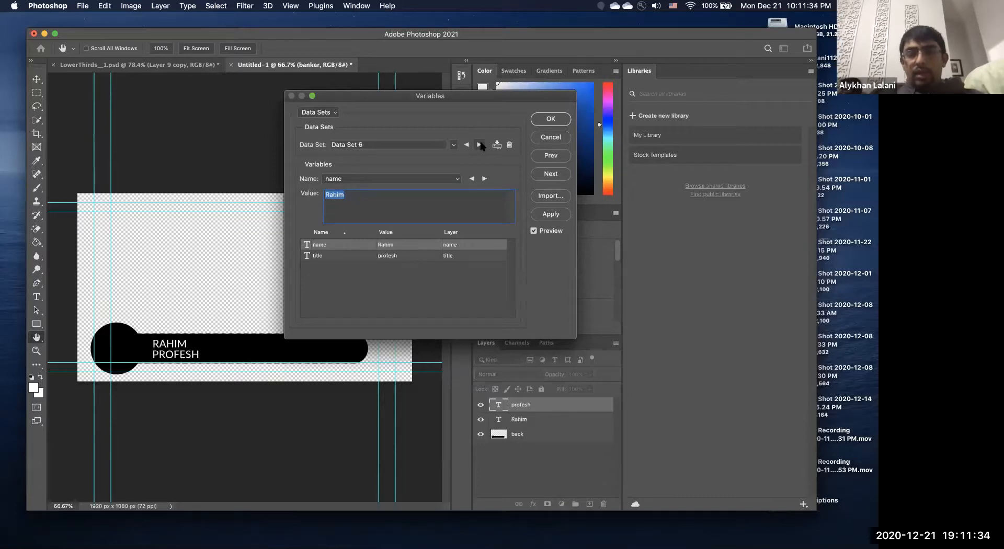
pyautogui.click(479, 145)
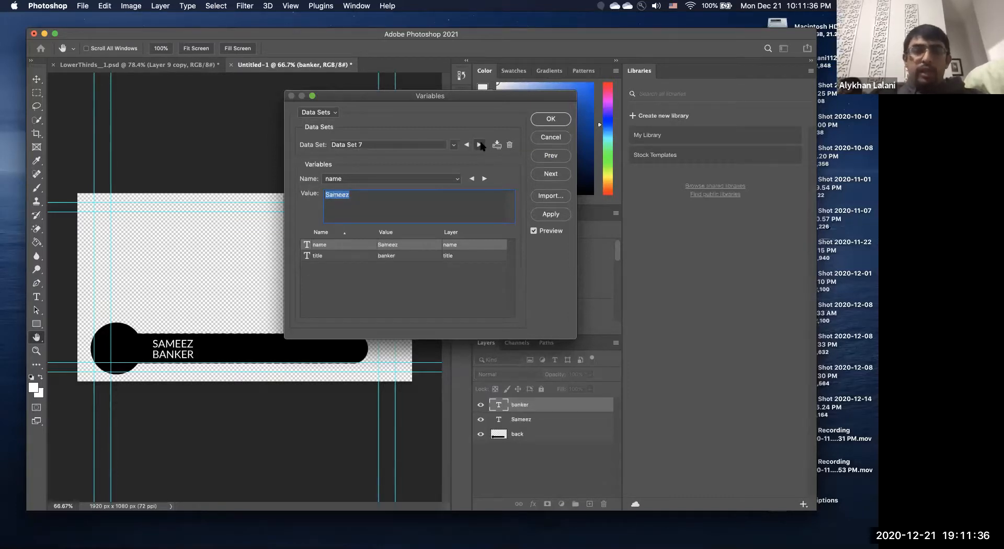
pyautogui.click(480, 145)
pyautogui.click(479, 145)
pyautogui.click(479, 145)
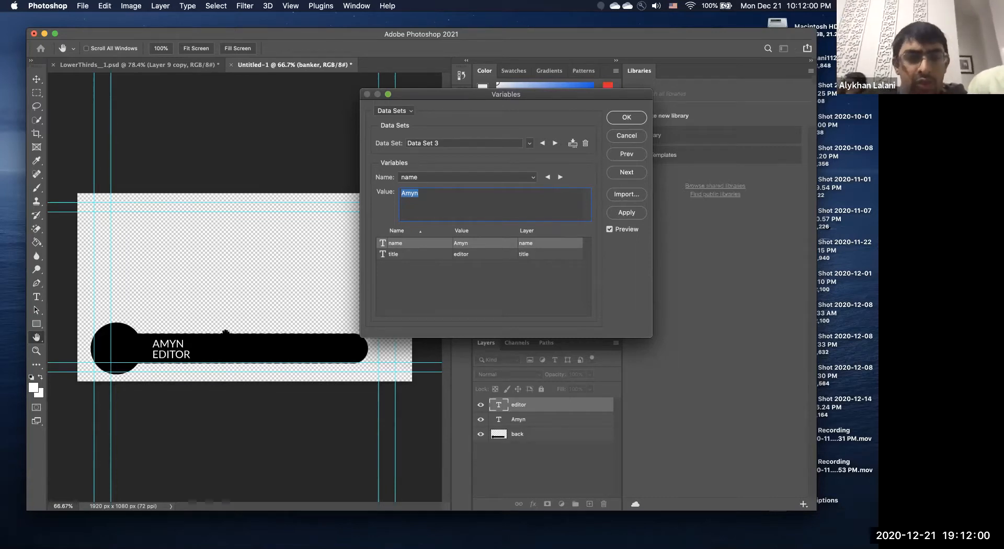
pyautogui.click(627, 119)
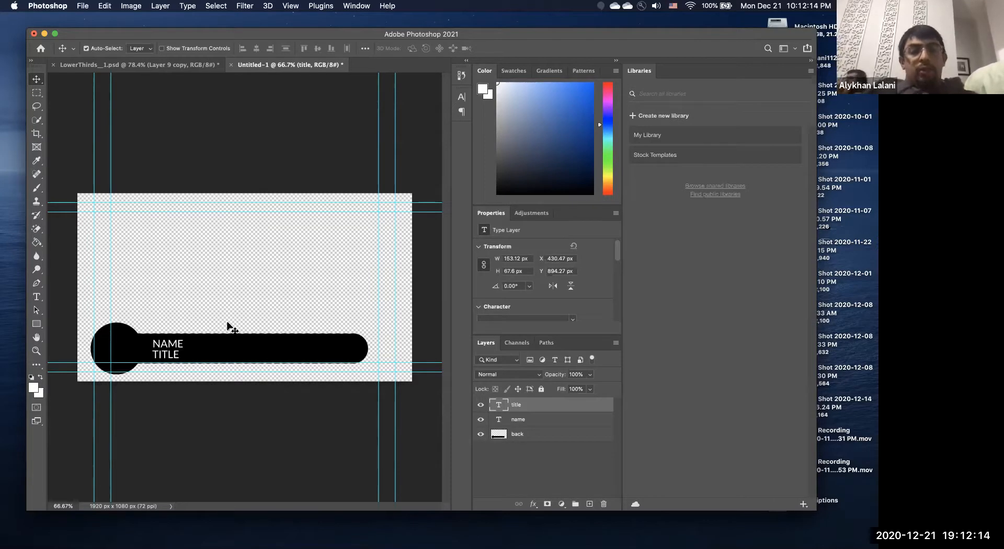
pyautogui.click(90, 6)
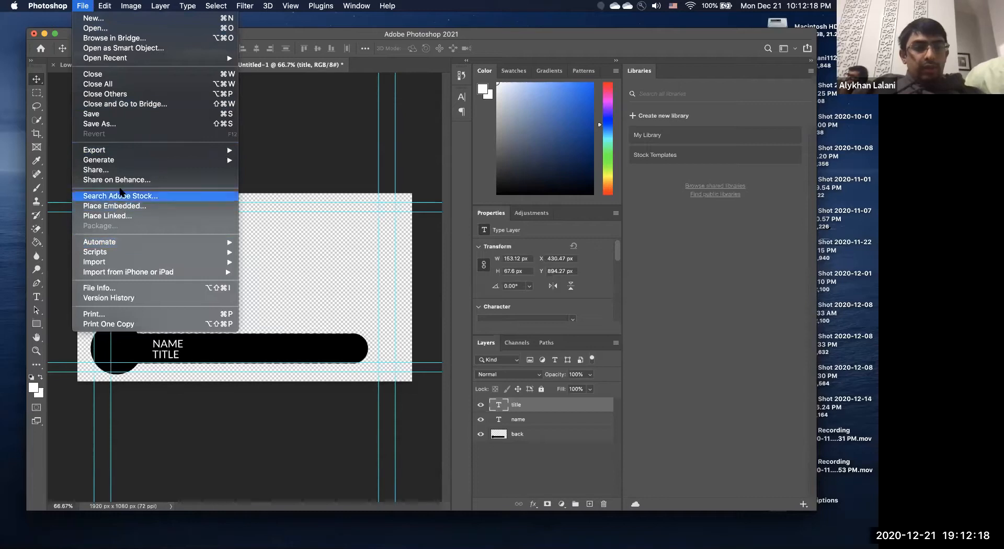
pyautogui.moveTo(119, 153)
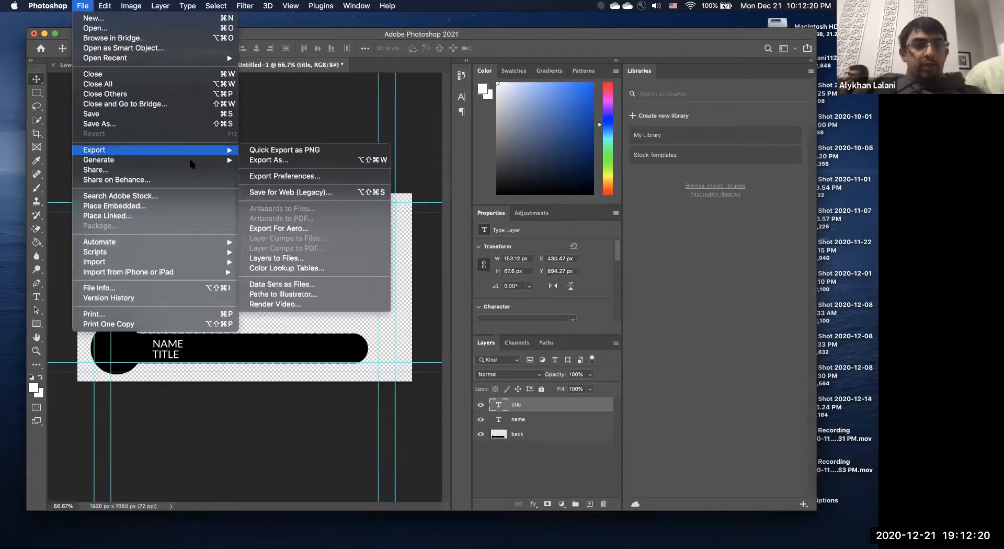
pyautogui.click(298, 164)
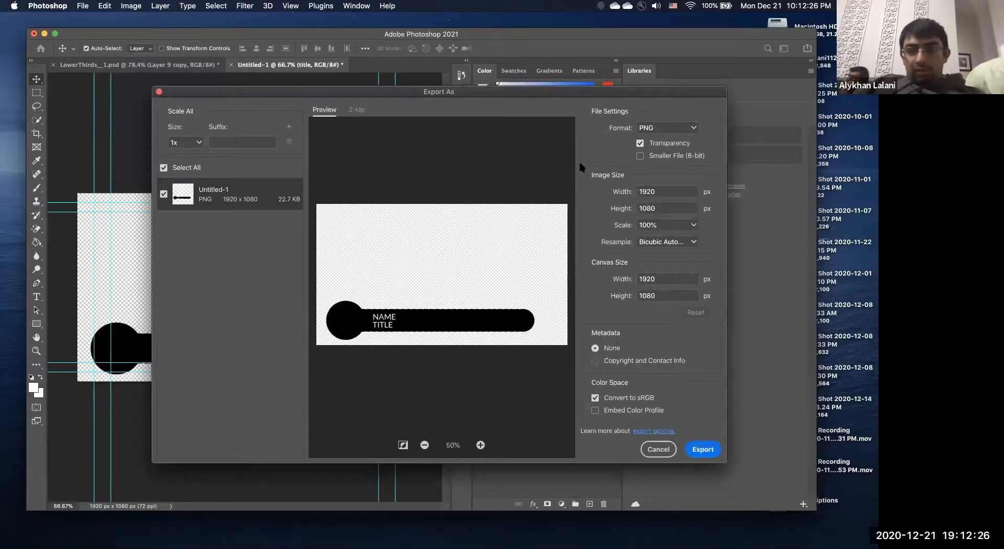
pyautogui.click(658, 449)
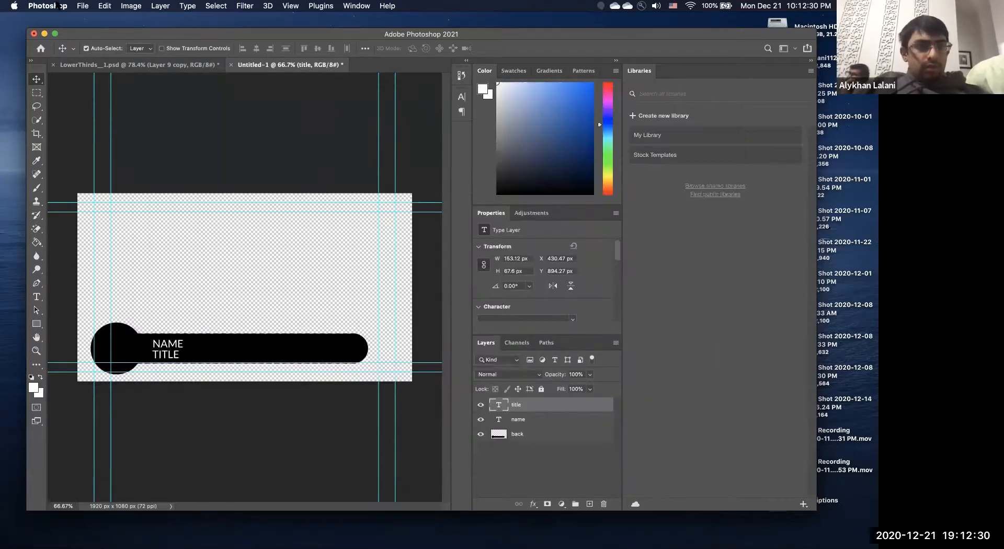
# Start Export Data Sets as Files with a new Downloads folder 'l3psdemo' as the destination.
pyautogui.click(83, 5)
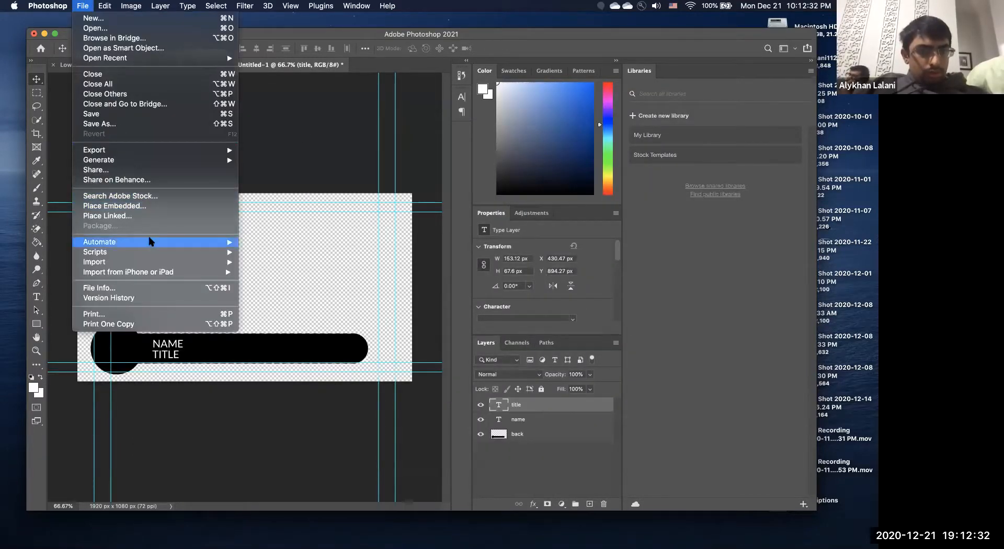
pyautogui.moveTo(150, 150)
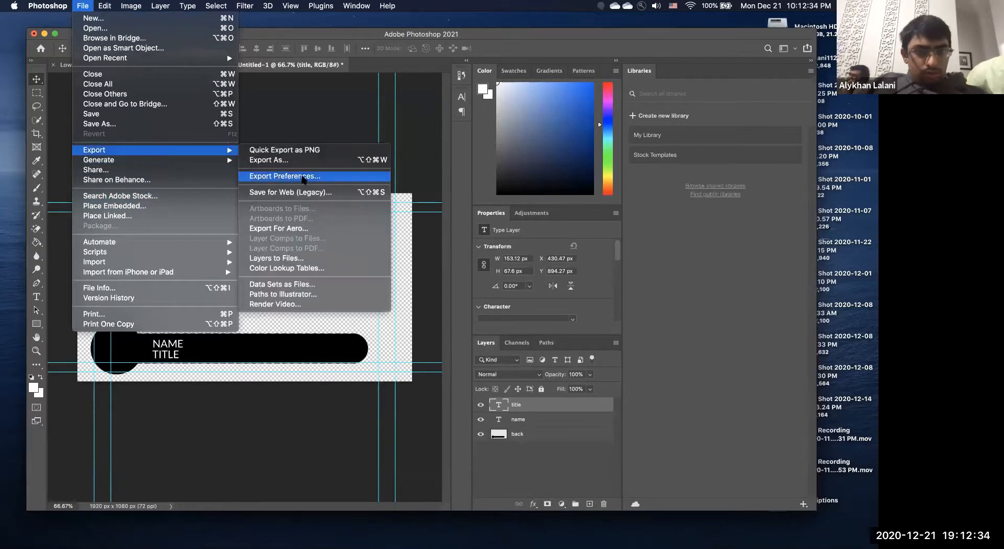
pyautogui.click(318, 284)
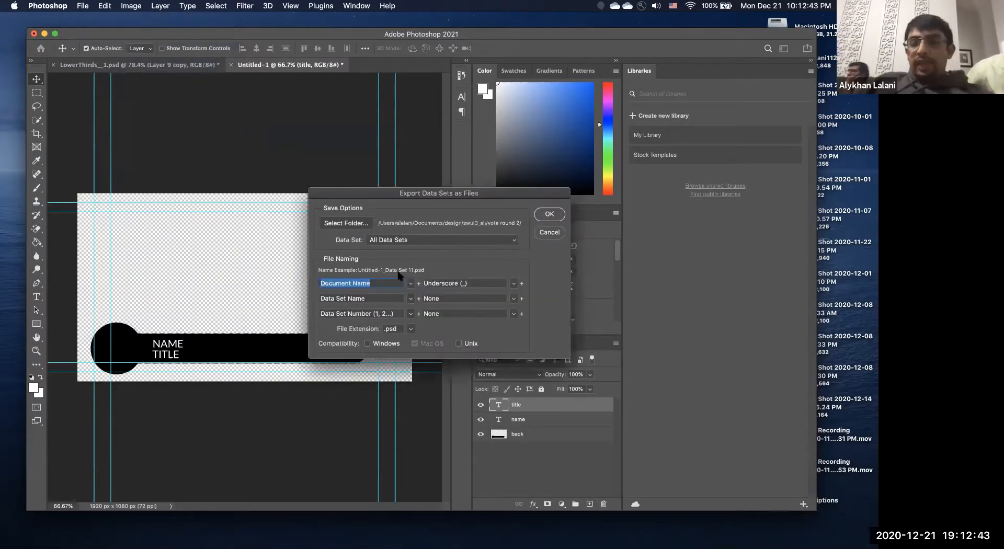
pyautogui.click(357, 222)
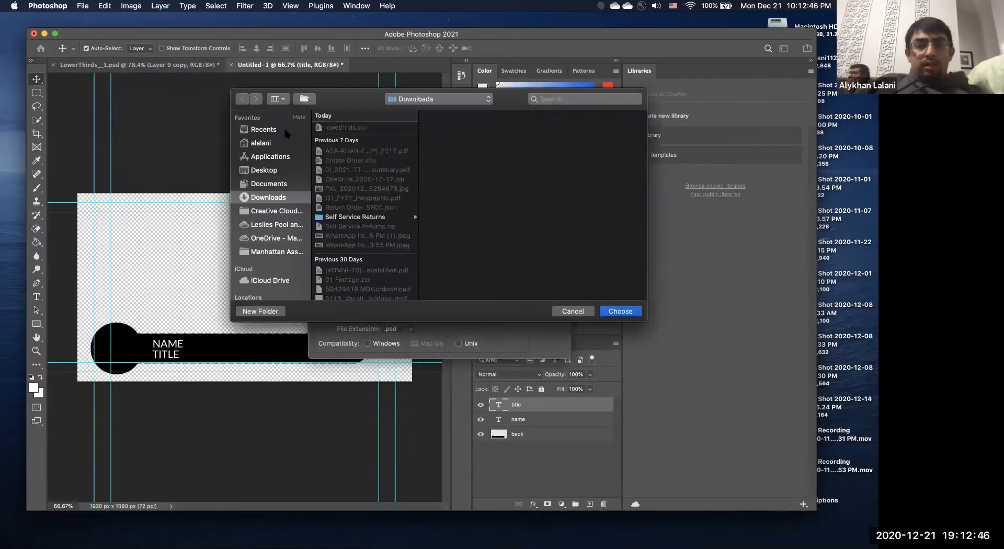
pyautogui.click(304, 99)
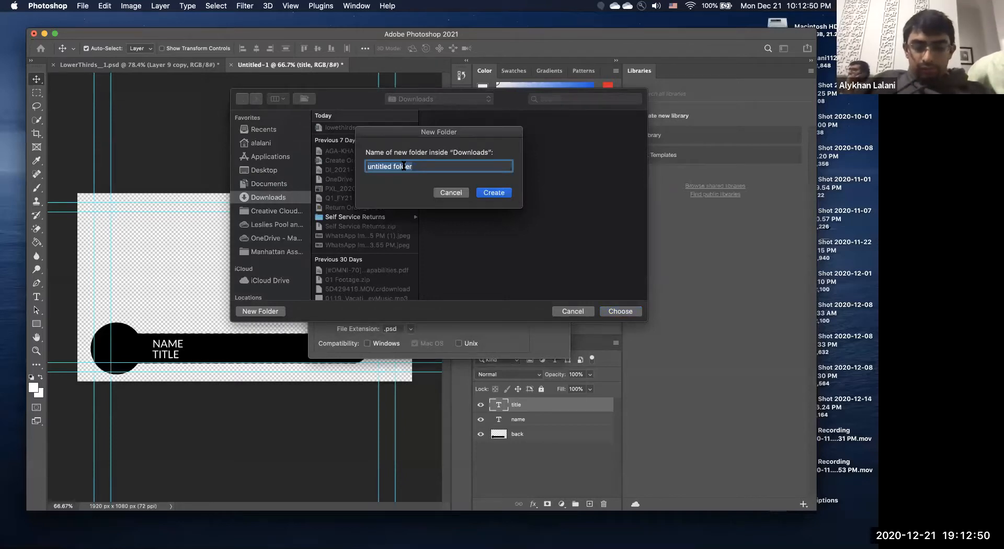
pyautogui.write('l3psdemo')
pyautogui.click(494, 193)
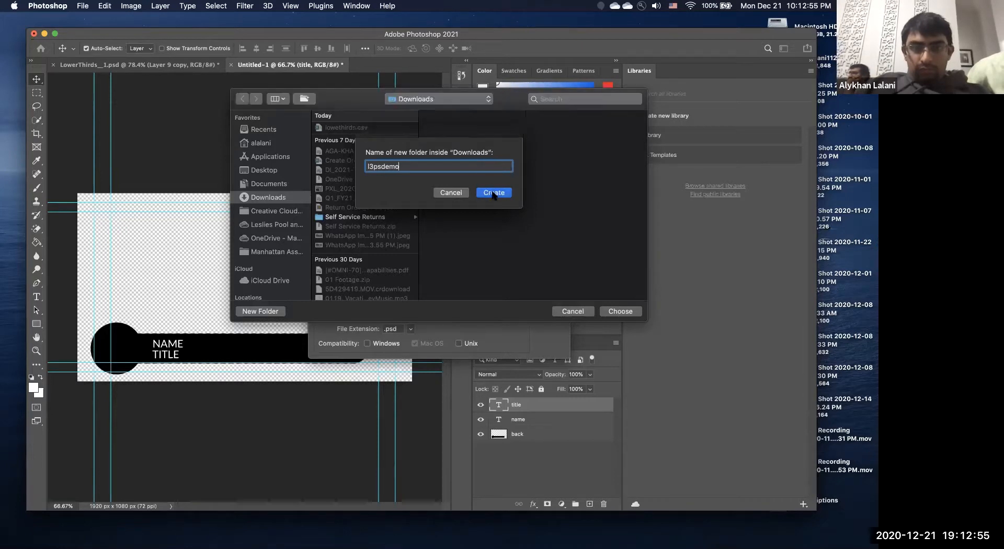
pyautogui.click(629, 312)
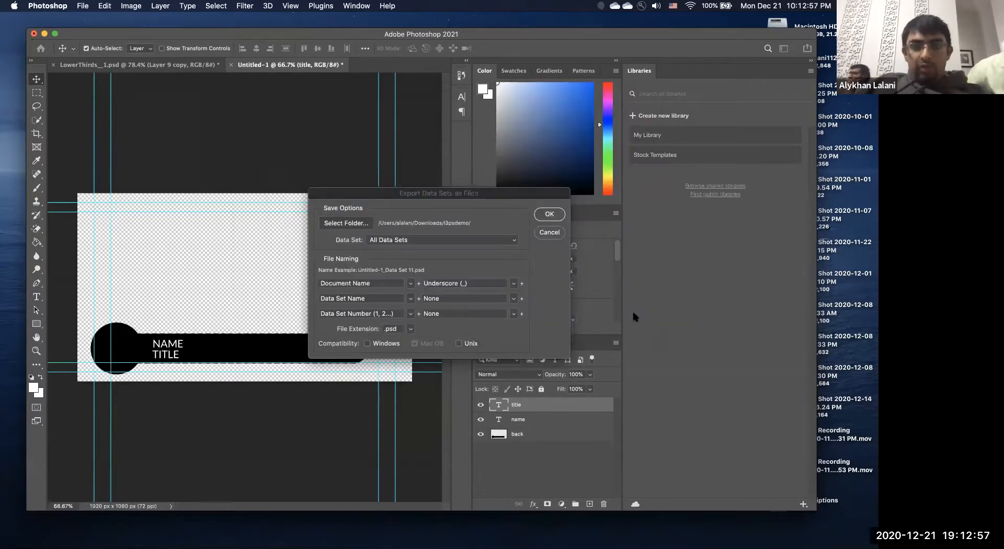
# Export all data sets to l3psdemo, named introtovariables plus underscore and data set name.
pyautogui.click(405, 240)
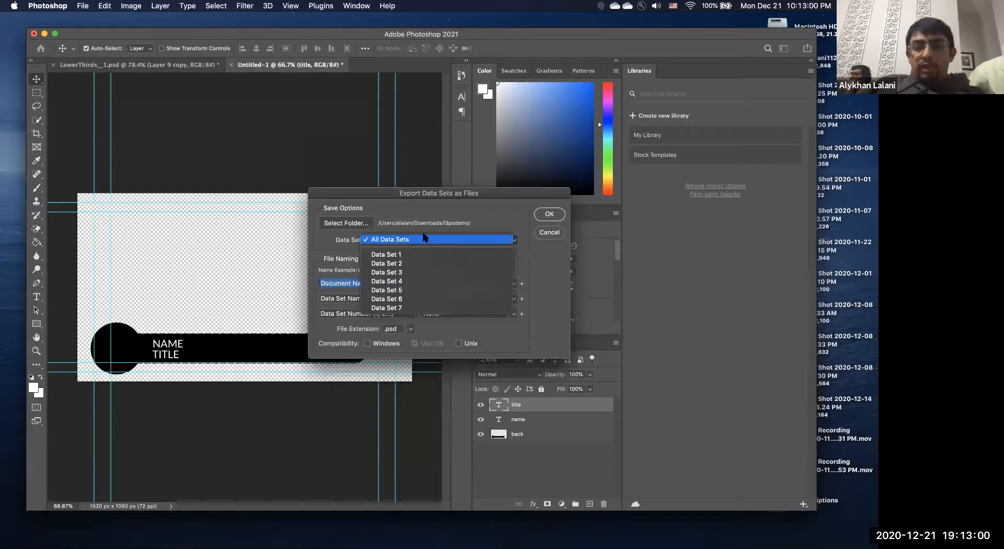
pyautogui.click(425, 239)
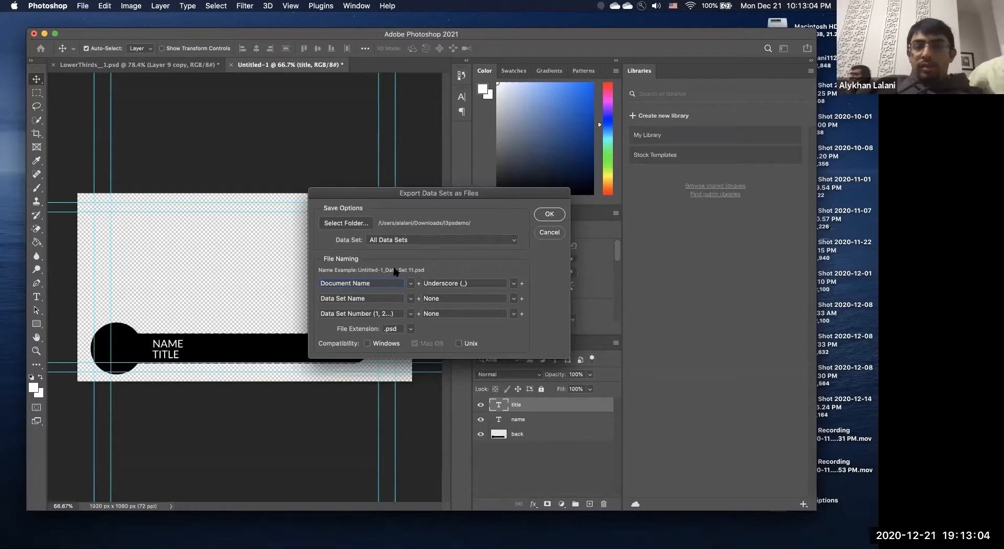
pyautogui.tripleClick(355, 281)
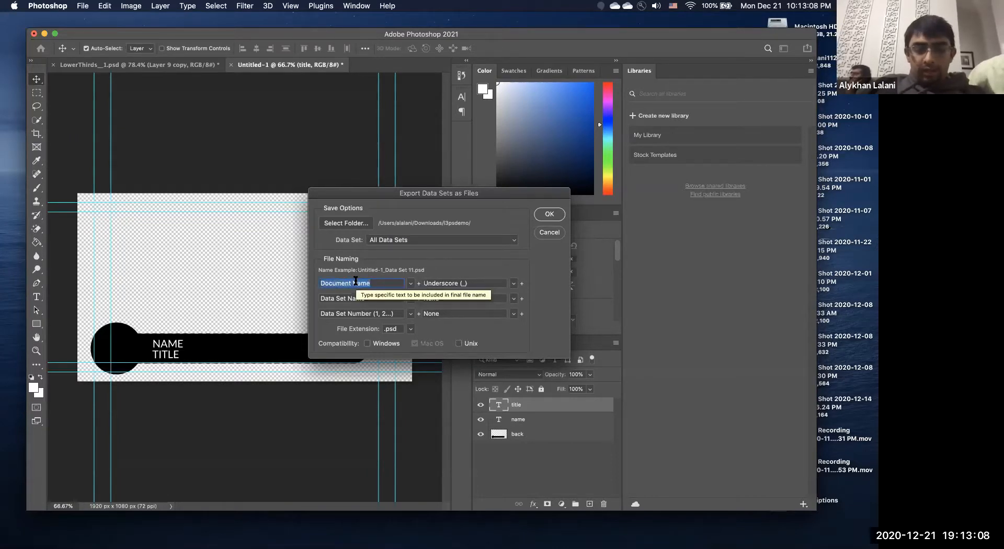
pyautogui.write('intro')
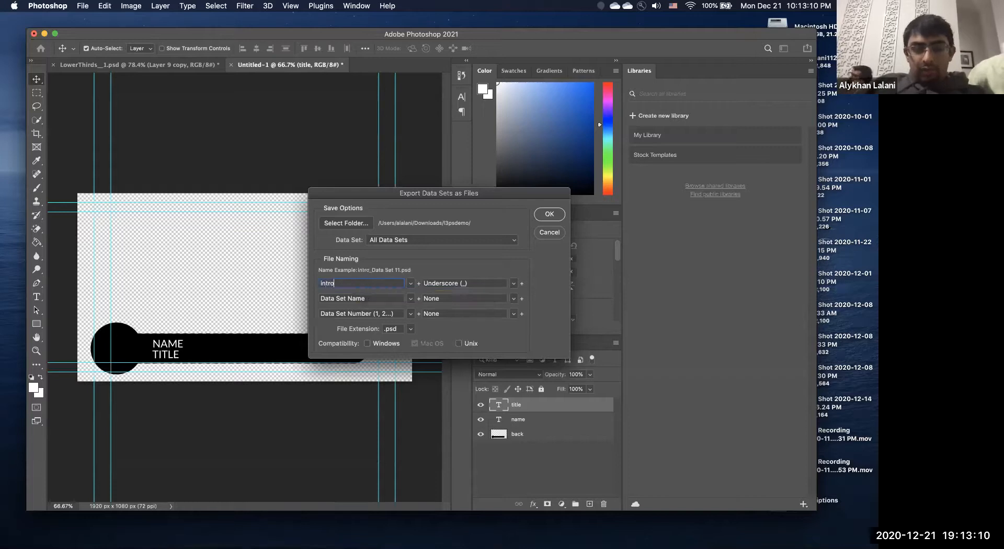
pyautogui.write('tovariables')
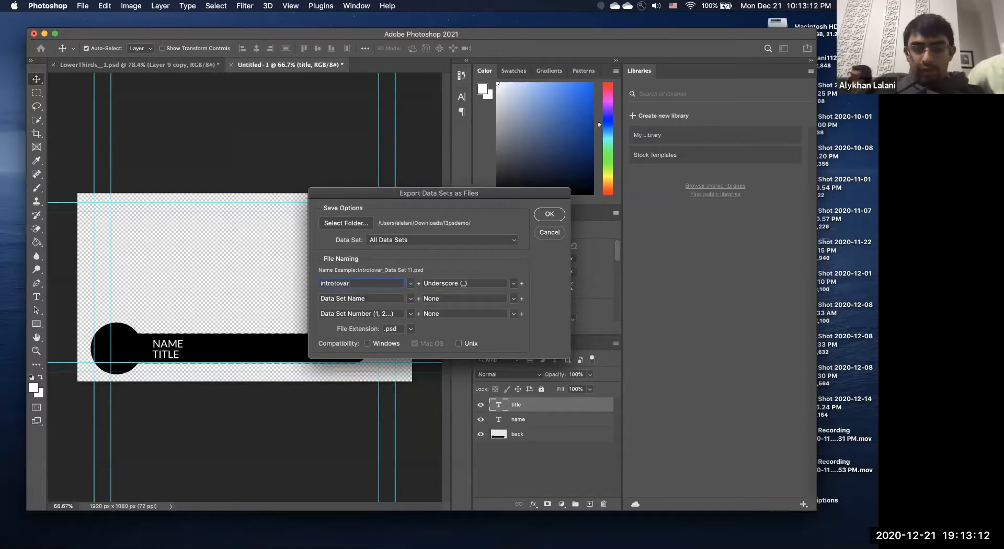
pyautogui.doubleClick(372, 297)
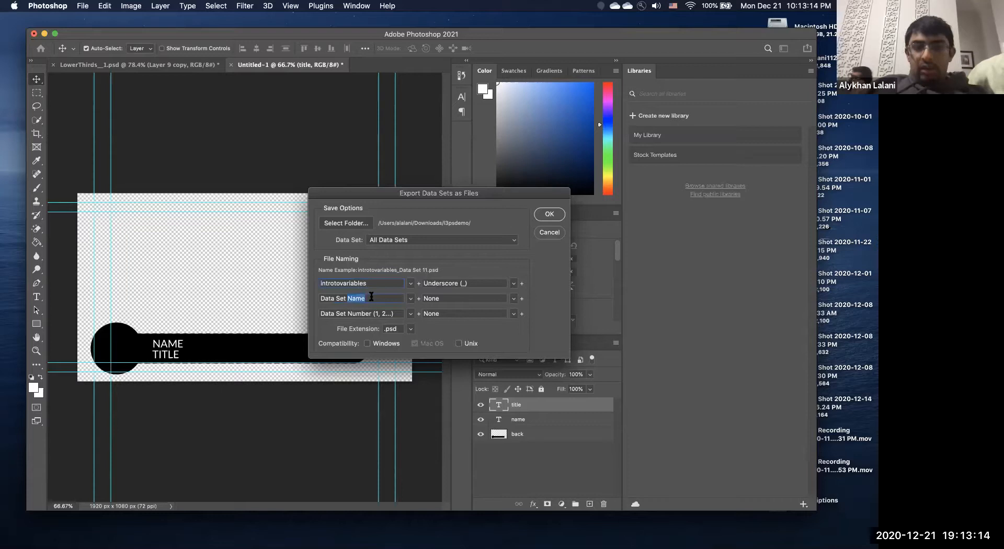
pyautogui.click(412, 313)
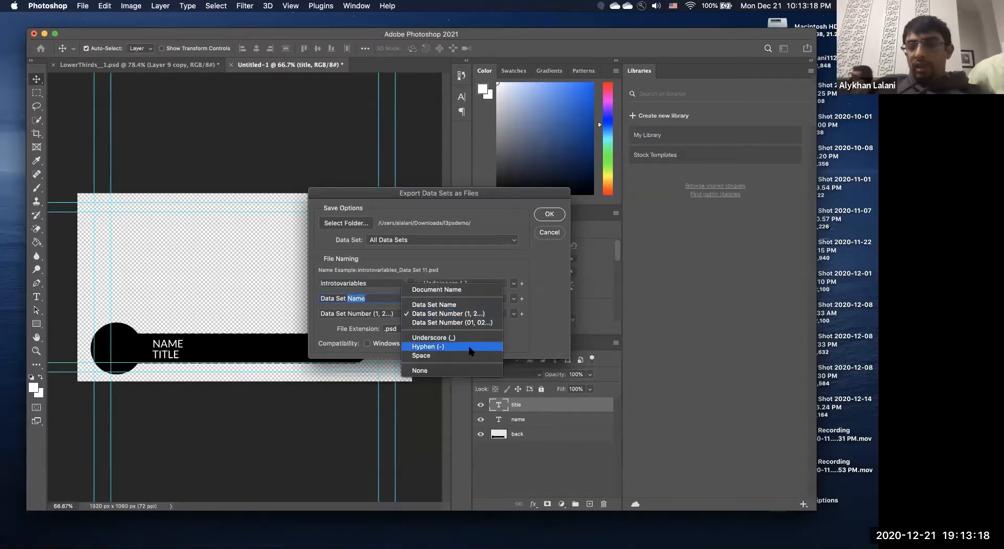
pyautogui.click(384, 305)
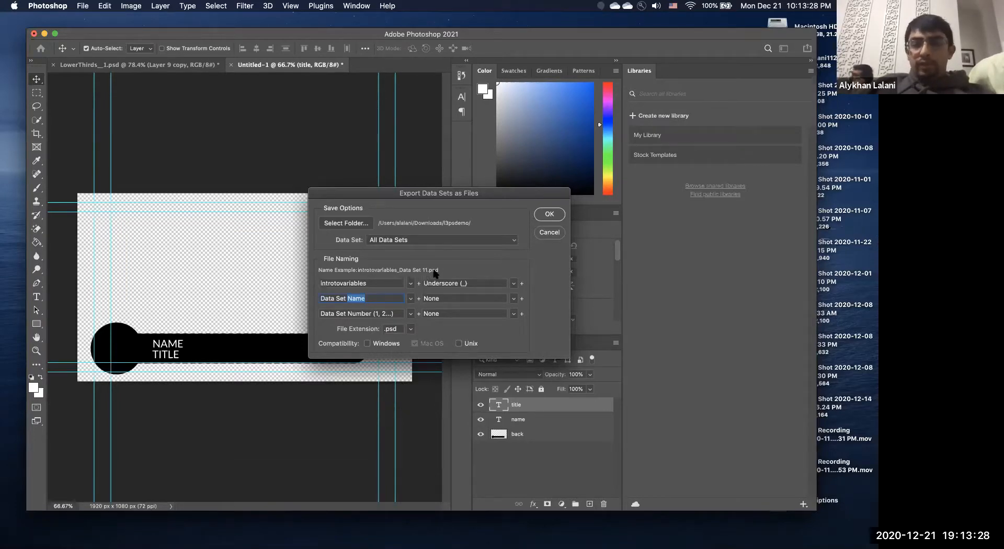
pyautogui.click(550, 218)
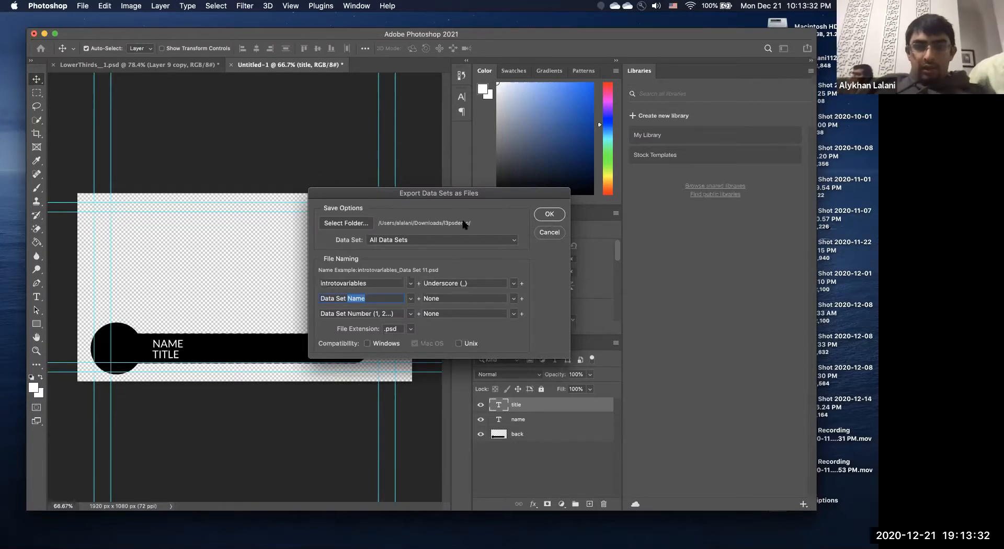
pyautogui.click(550, 214)
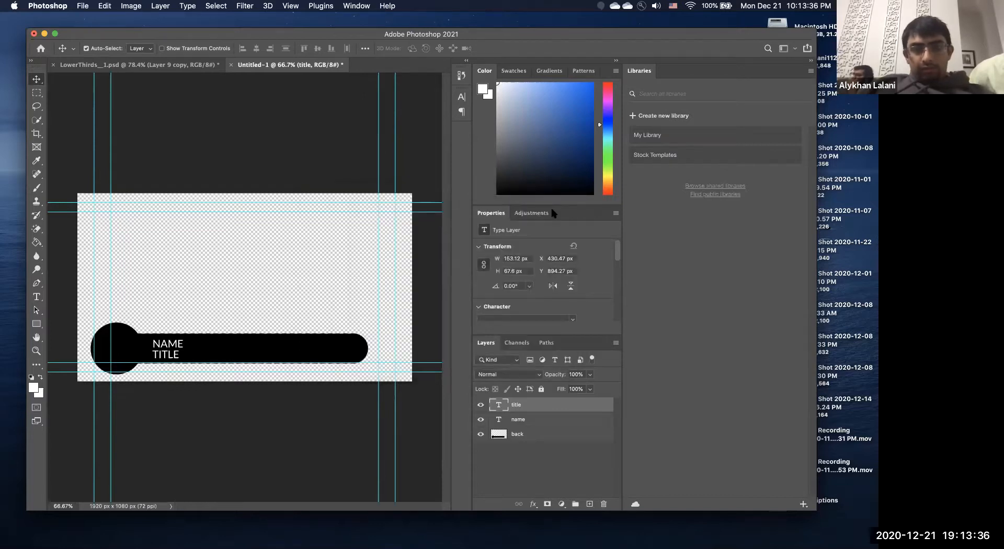
# Browse the exported Data Set PSDs in l3psdemo with Quick Look, then return to Photoshop.
pyautogui.click(145, 536)
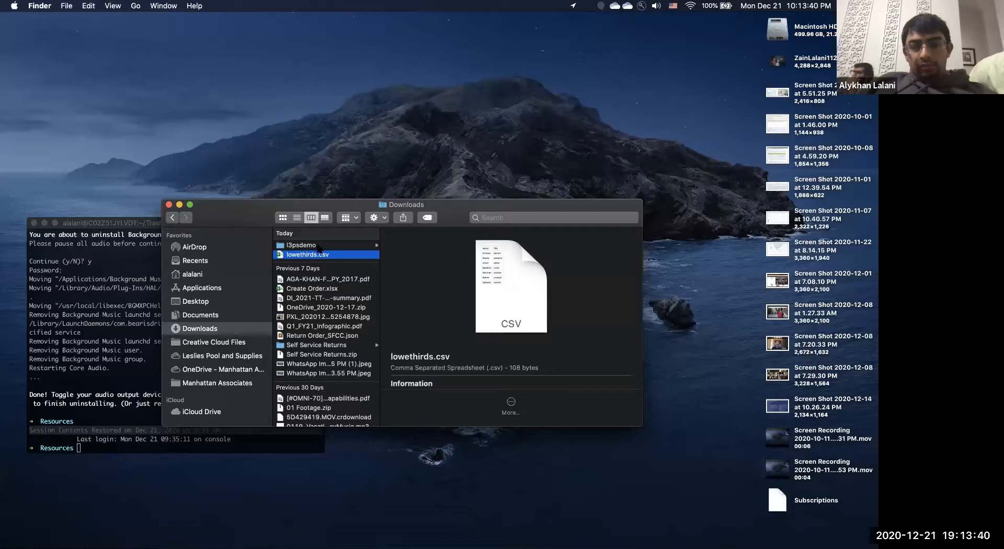
pyautogui.click(305, 246)
pyautogui.click(452, 255)
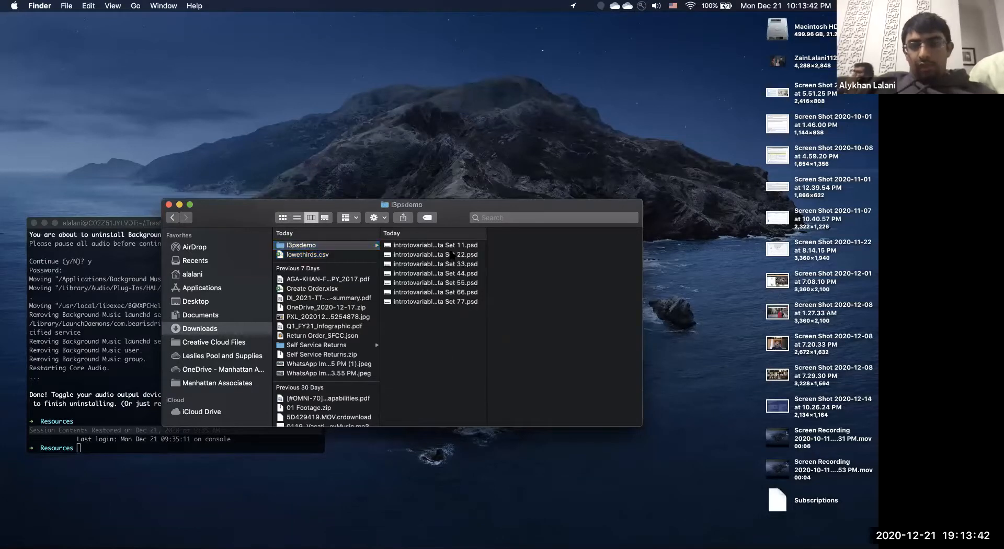
pyautogui.press('Up')
pyautogui.press('Down')
pyautogui.press('Down')
pyautogui.press('Down')
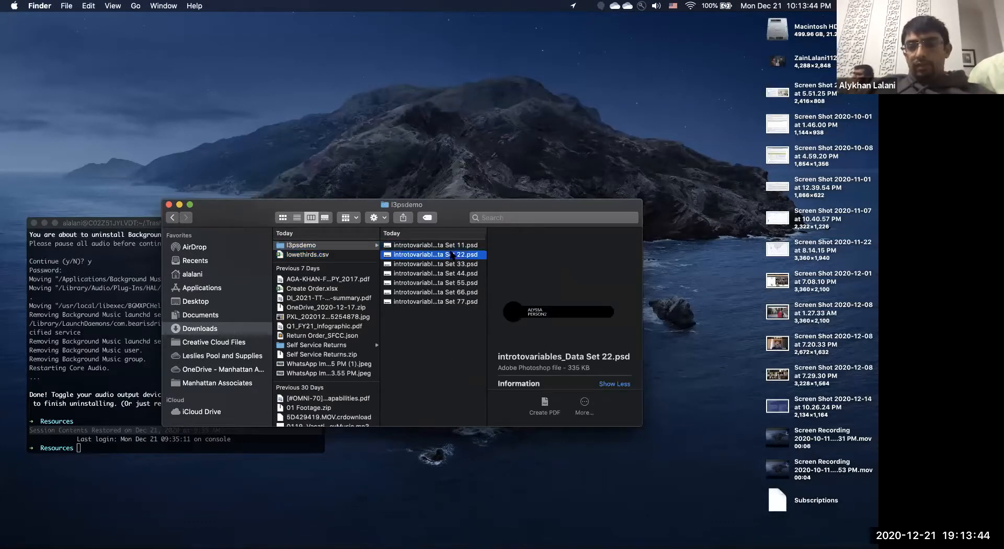
pyautogui.press('Down')
pyautogui.press('Down')
pyautogui.press('Down')
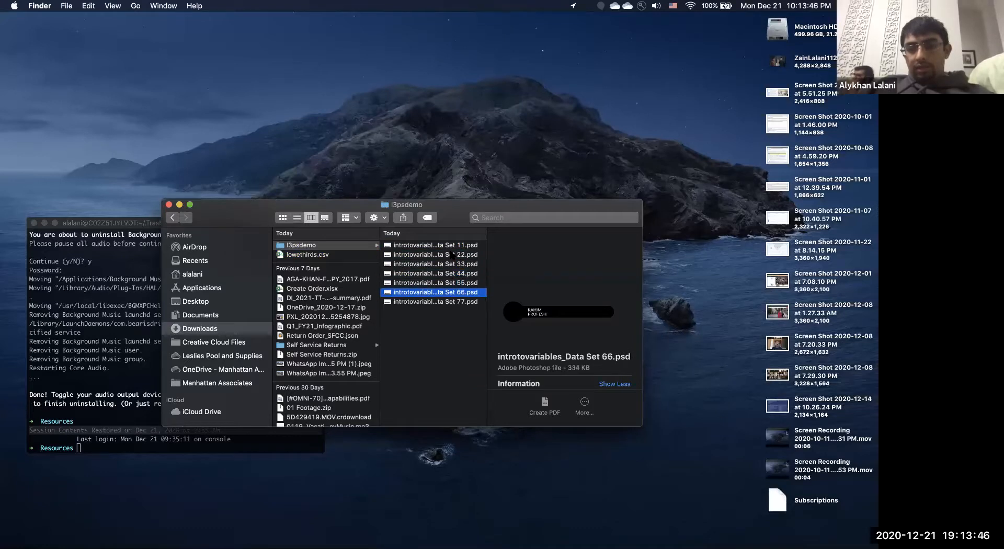
pyautogui.press('space')
pyautogui.press('Up')
pyautogui.press('Up')
pyautogui.press('Up')
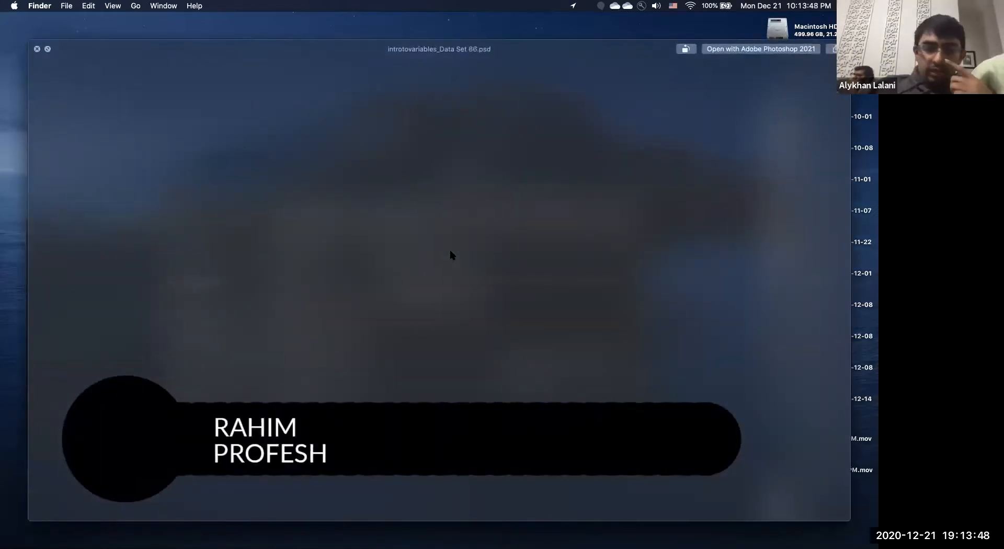
pyautogui.press('Up')
pyautogui.press('Up')
pyautogui.press('Up')
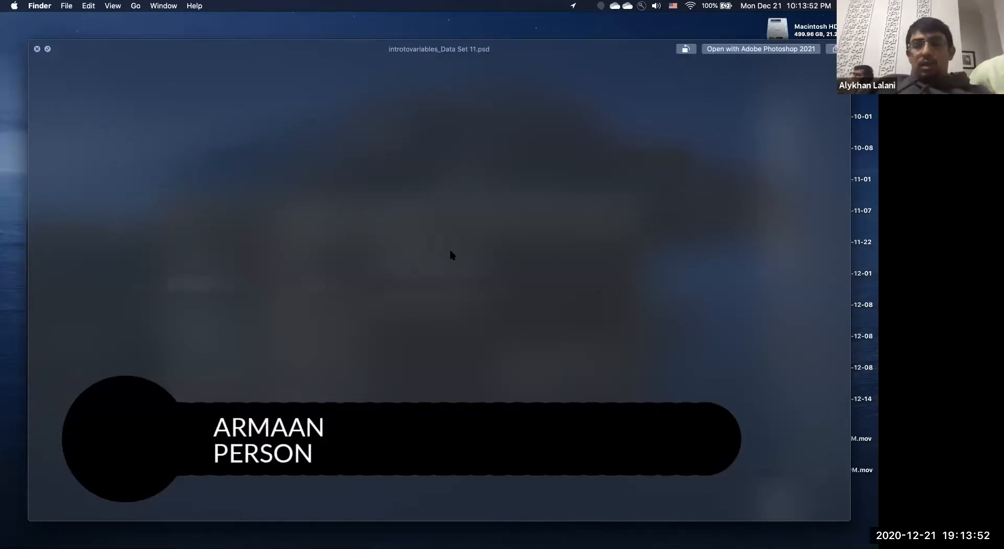
pyautogui.press('space')
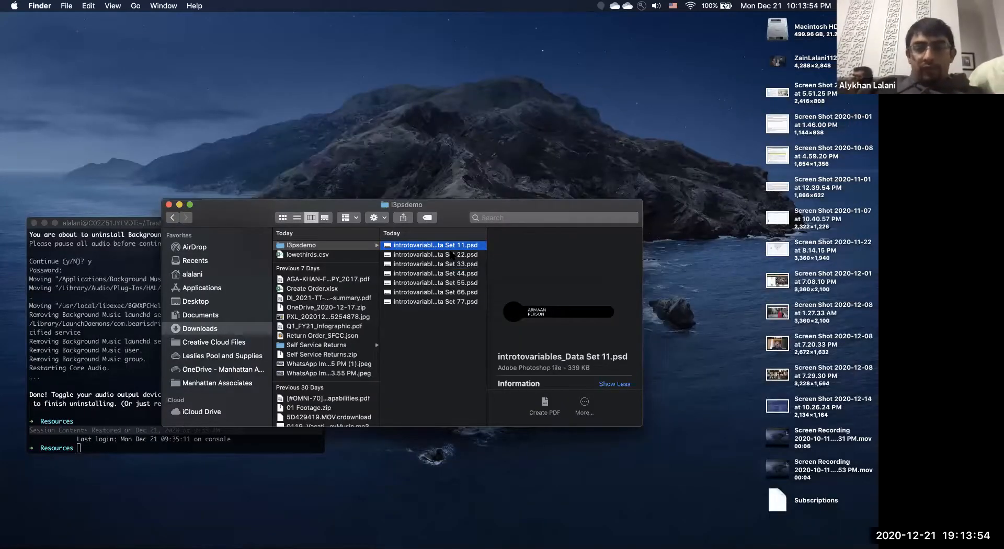
pyautogui.hotkey('ctrl', 'Right')
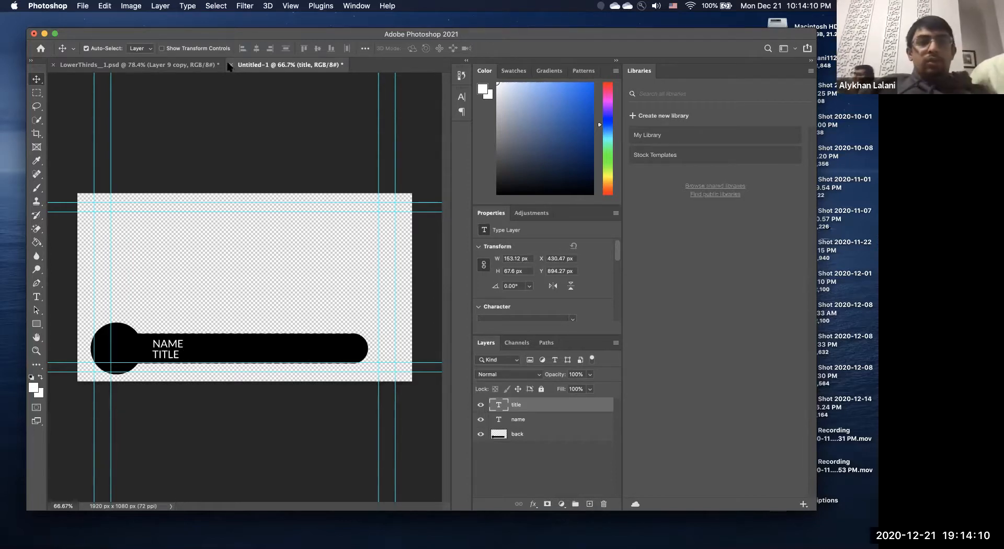
# Close the l3psdemo Finder window.
pyautogui.hotkey('ctrl', 'Left')
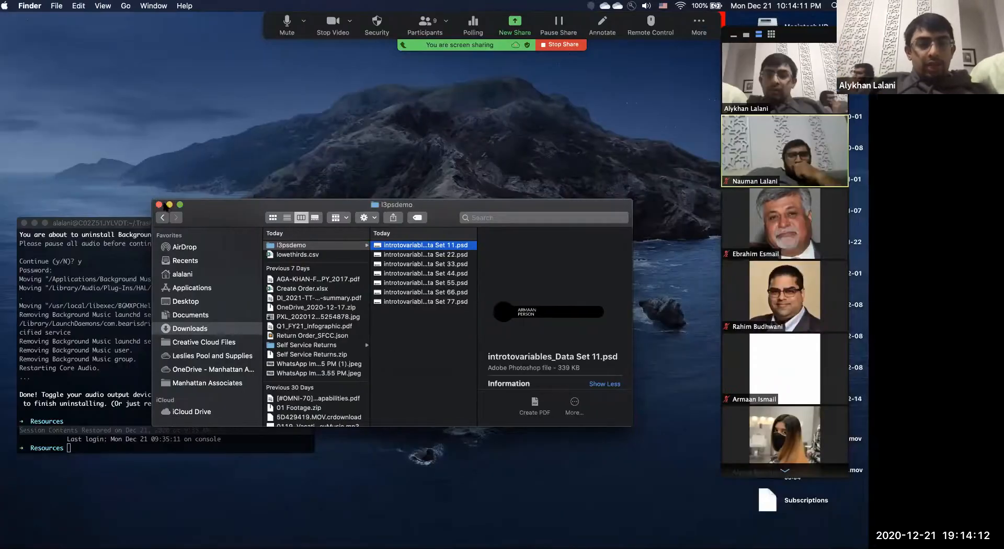
pyautogui.click(168, 205)
pyautogui.hotkey('ctrl', 'Right')
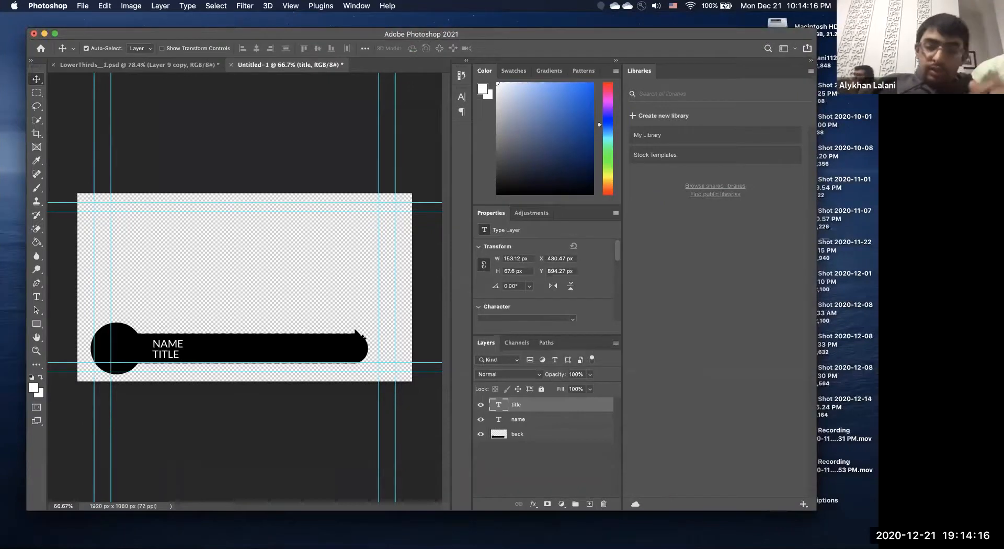
# Launch After Effects 2020 through Spotlight by searching 'aft'.
pyautogui.hotkey('ctrl', 'Left')
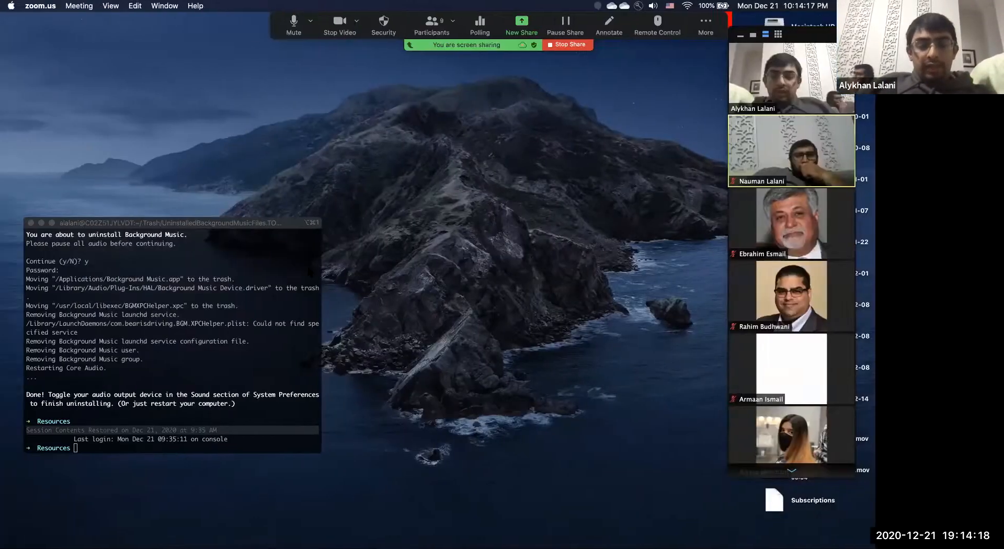
pyautogui.press('super+space')
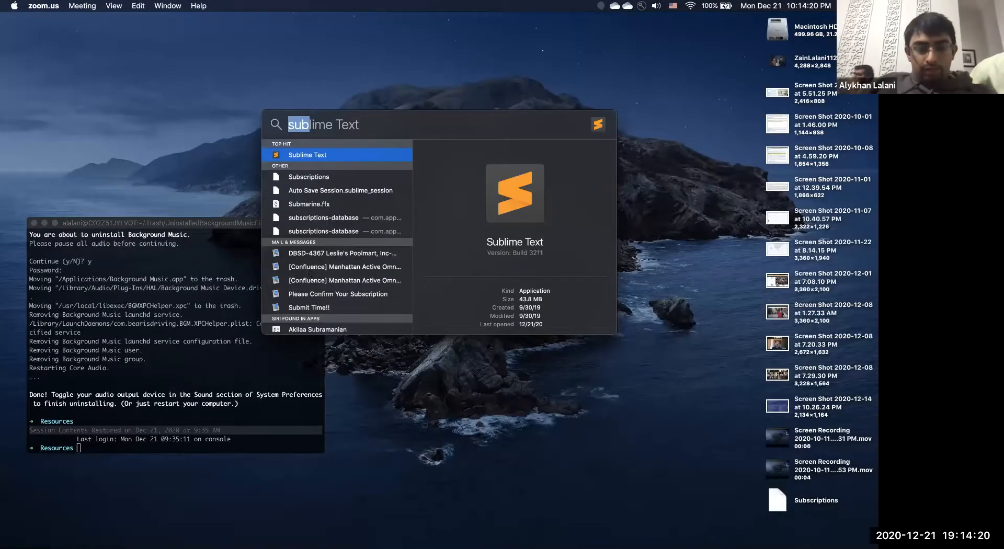
pyautogui.write('aft')
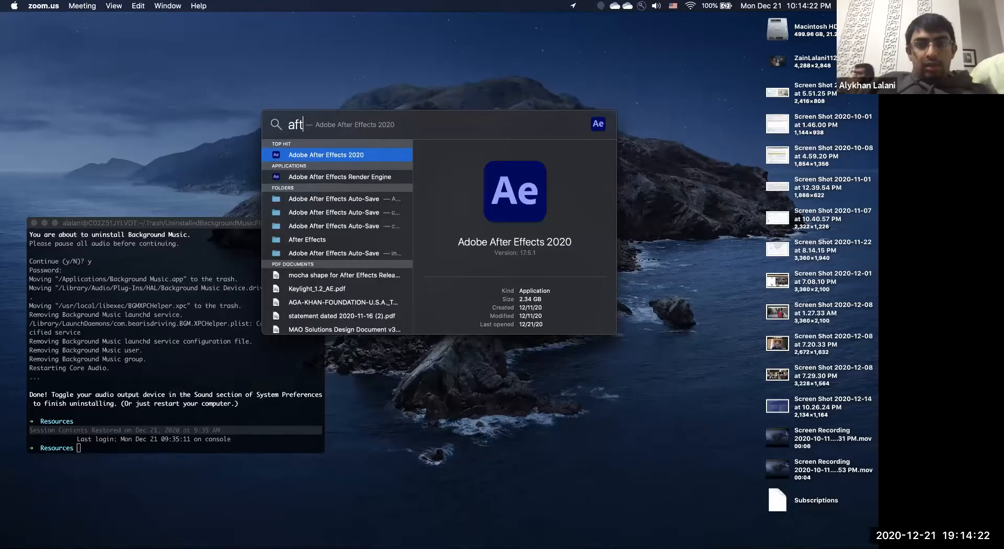
pyautogui.hotkey('ctrl', 'Right')
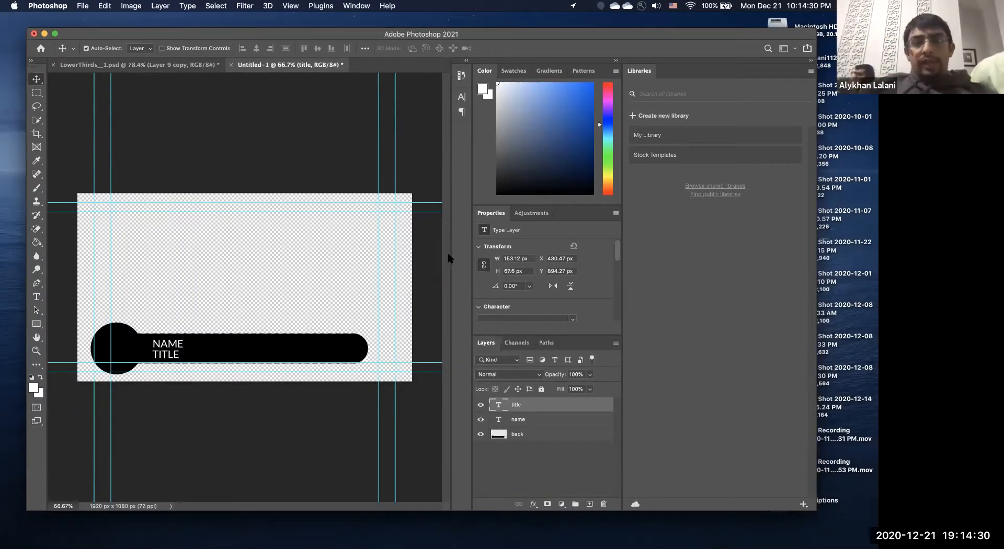
pyautogui.hotkey('ctrl', 'Left')
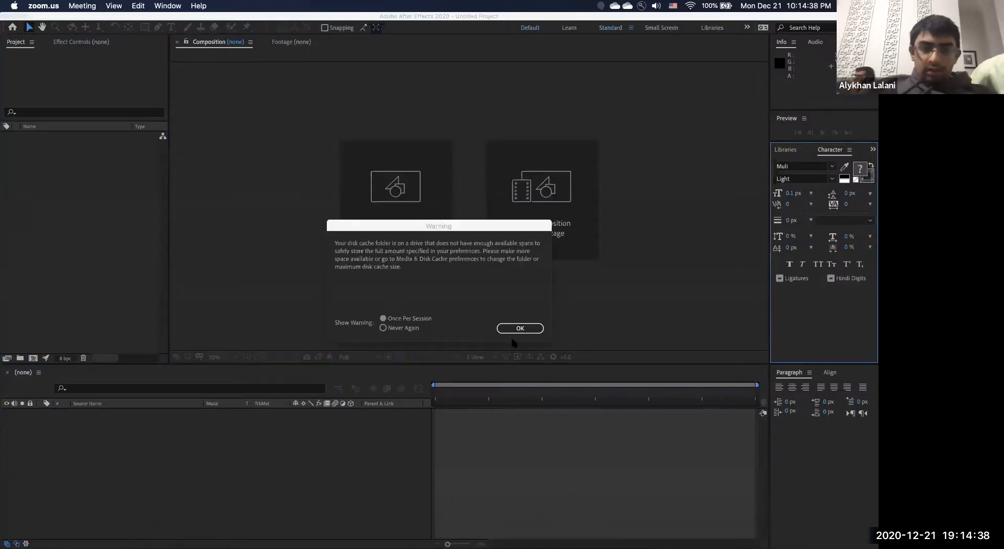
# Dismiss the disk cache warning, open natashaLT, and pan the Salgirah-LowerThird comp fully into view.
pyautogui.click(515, 329)
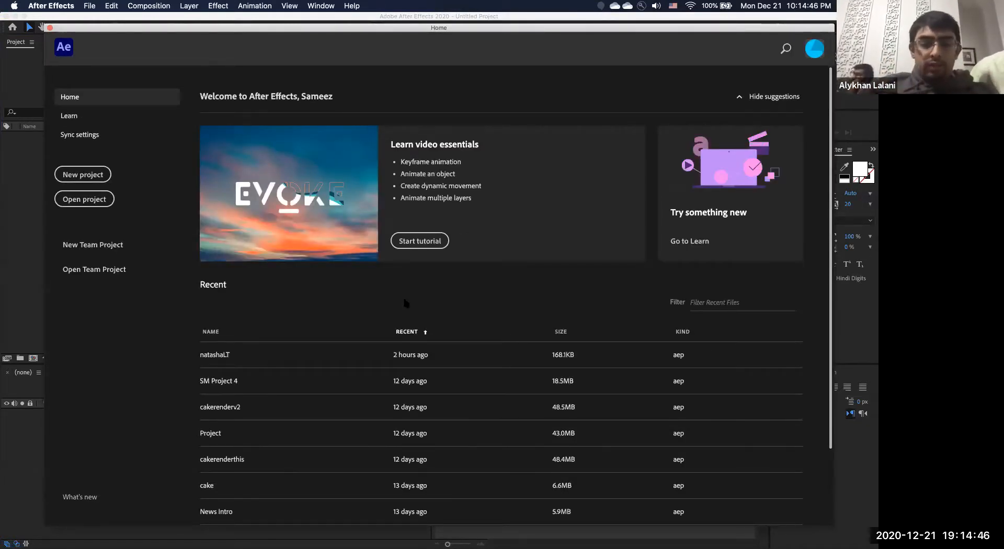
pyautogui.click(247, 349)
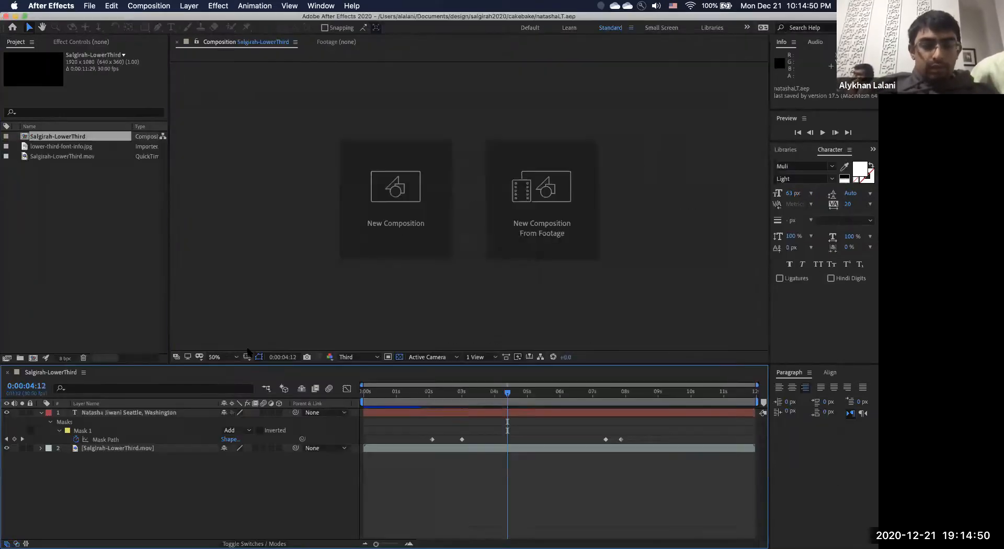
pyautogui.scroll(4, 494, 270)
pyautogui.scroll(-6, 494, 269)
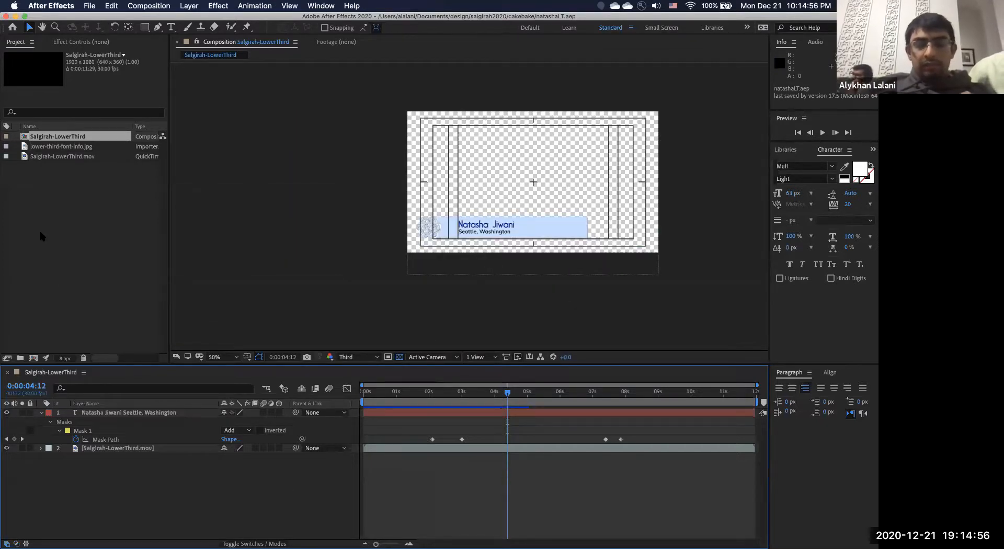
pyautogui.scroll(1, 498, 175)
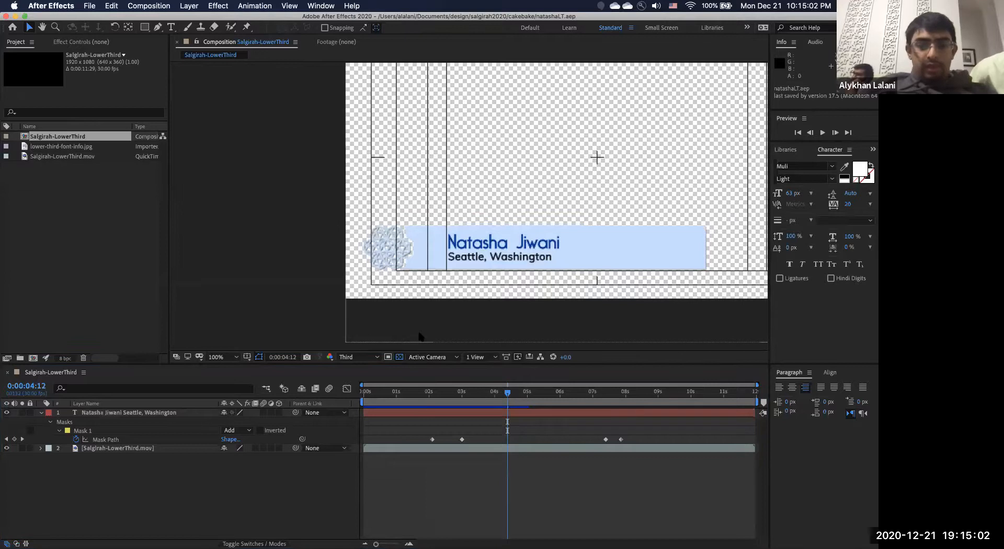
pyautogui.click(42, 27)
pyautogui.moveTo(320, 184); pyautogui.dragTo(188, 231)
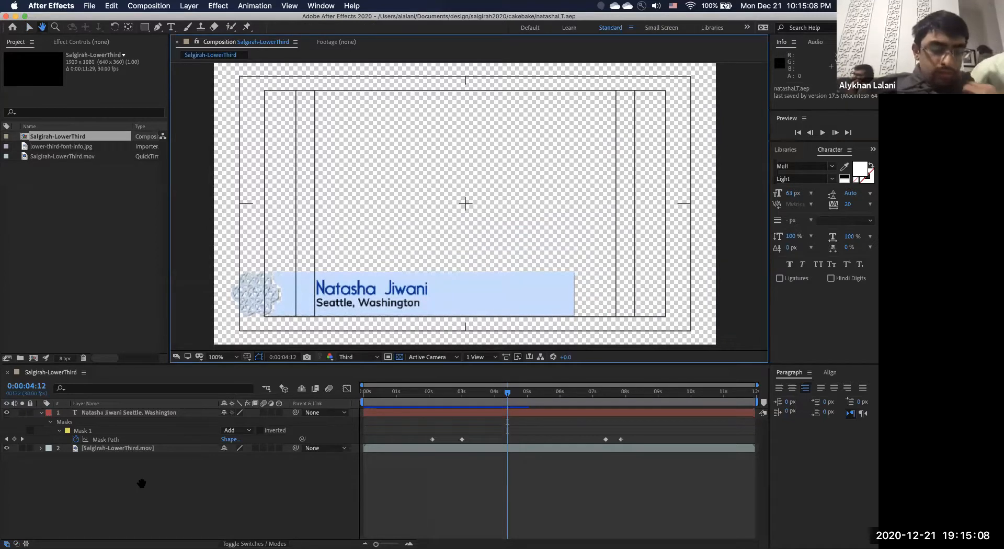
pyautogui.click(29, 27)
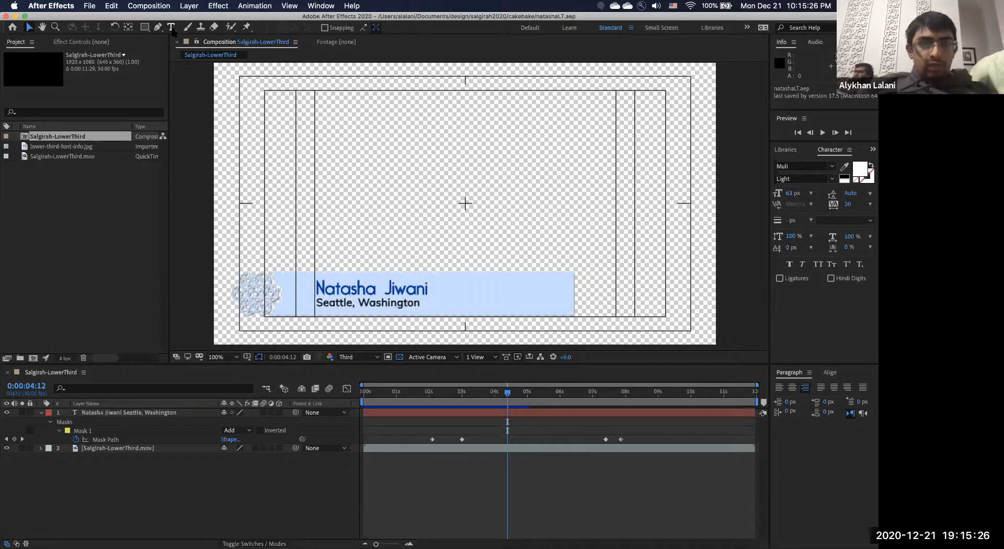
pyautogui.click(348, 299)
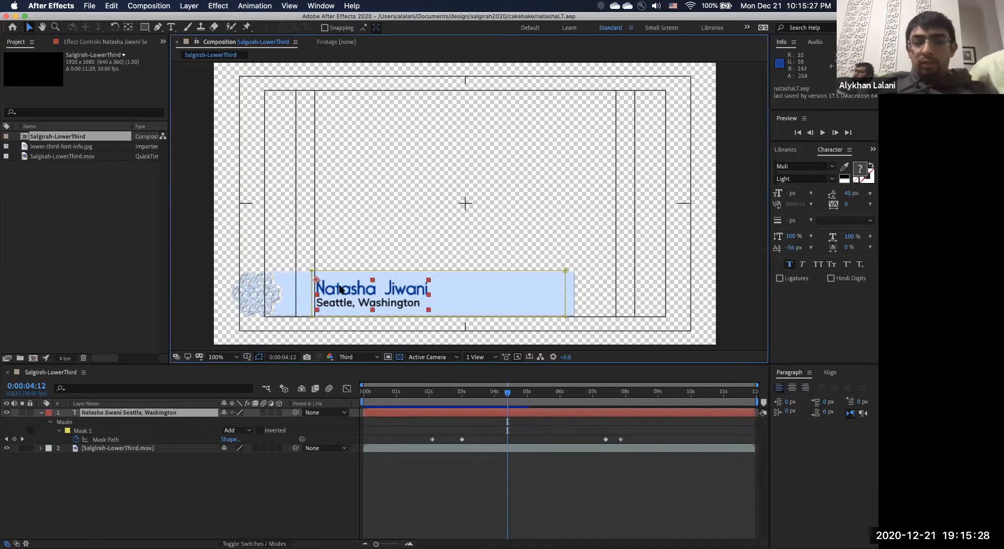
pyautogui.moveTo(348, 299); pyautogui.dragTo(351, 289)
pyautogui.press('cmd+z')
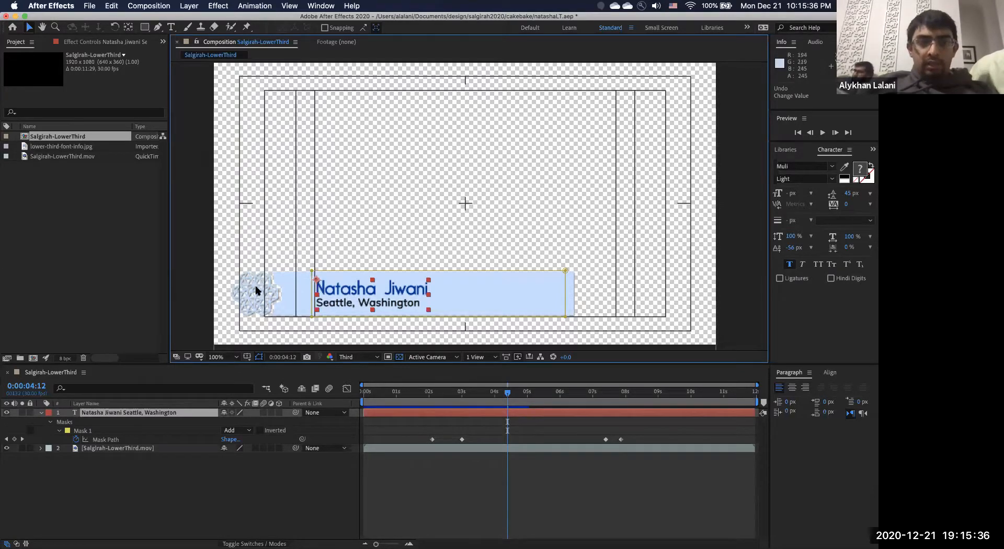
pyautogui.click(364, 393)
pyautogui.moveTo(436, 393); pyautogui.dragTo(502, 393)
pyautogui.click(91, 241)
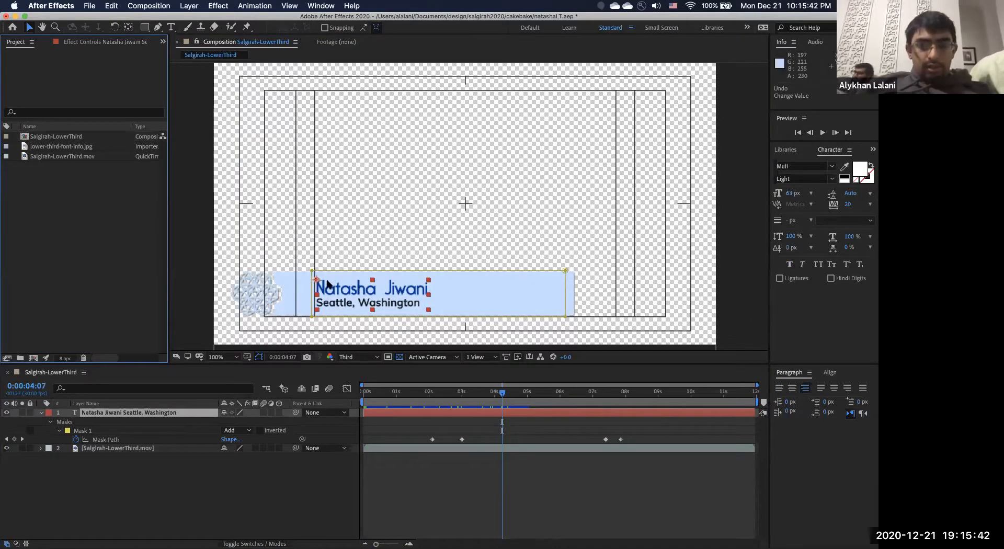
pyautogui.doubleClick(328, 287)
pyautogui.click(328, 287)
pyautogui.tripleClick(328, 288)
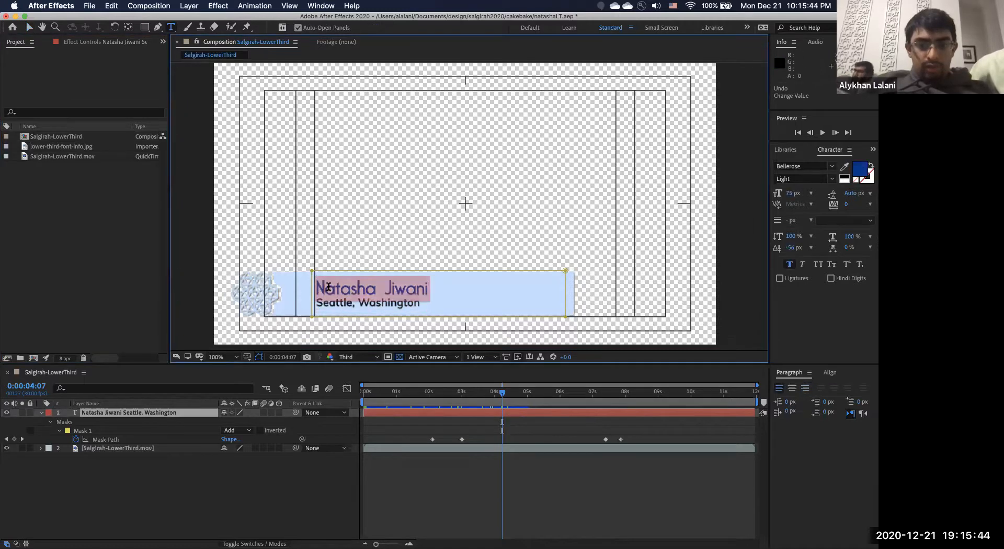
pyautogui.press('super+z')
pyautogui.press('super+c')
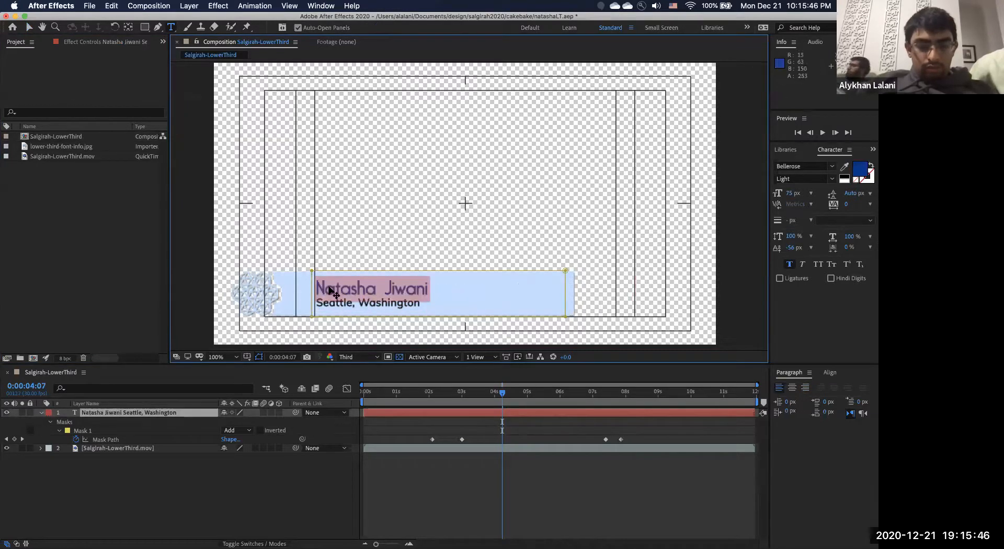
pyautogui.click(29, 28)
pyautogui.click(343, 239)
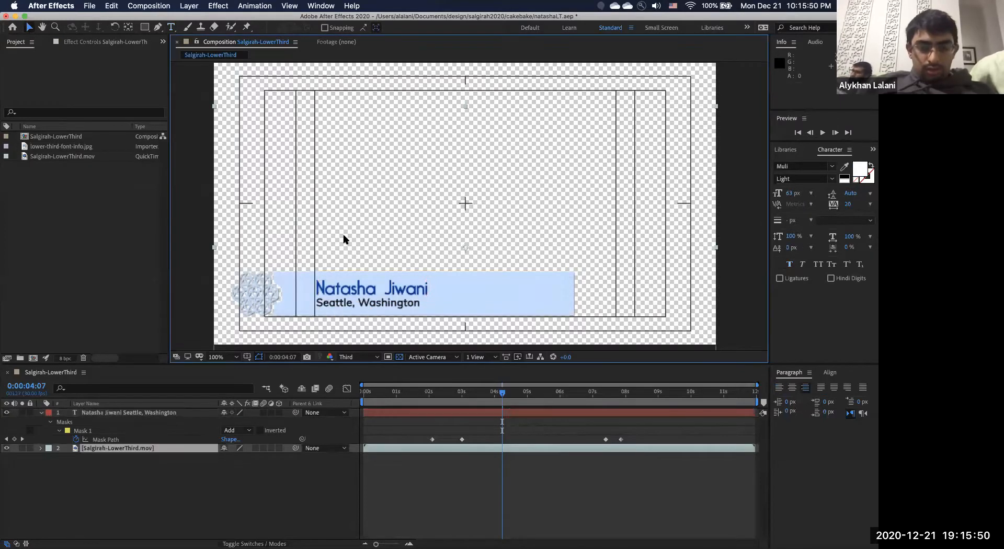
pyautogui.click(171, 27)
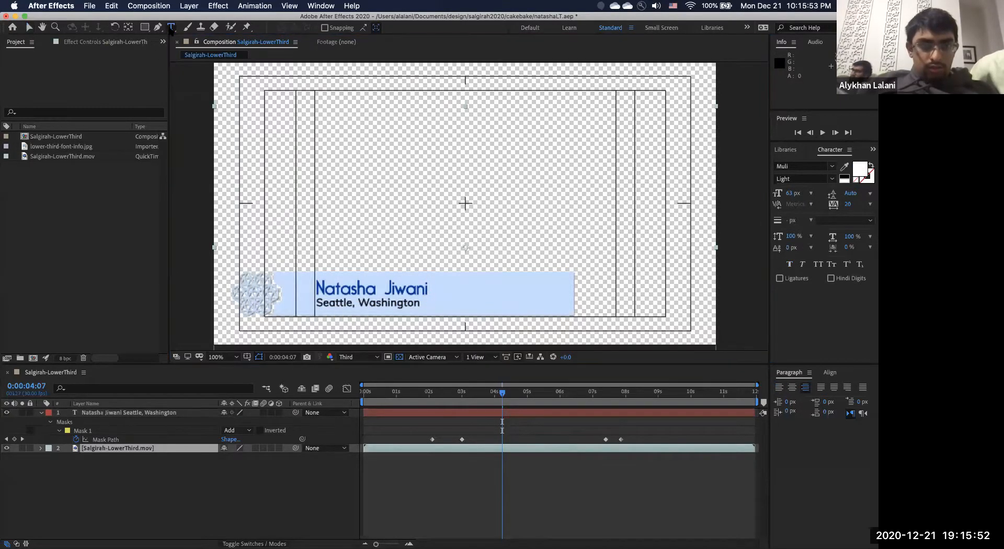
pyautogui.click(324, 262)
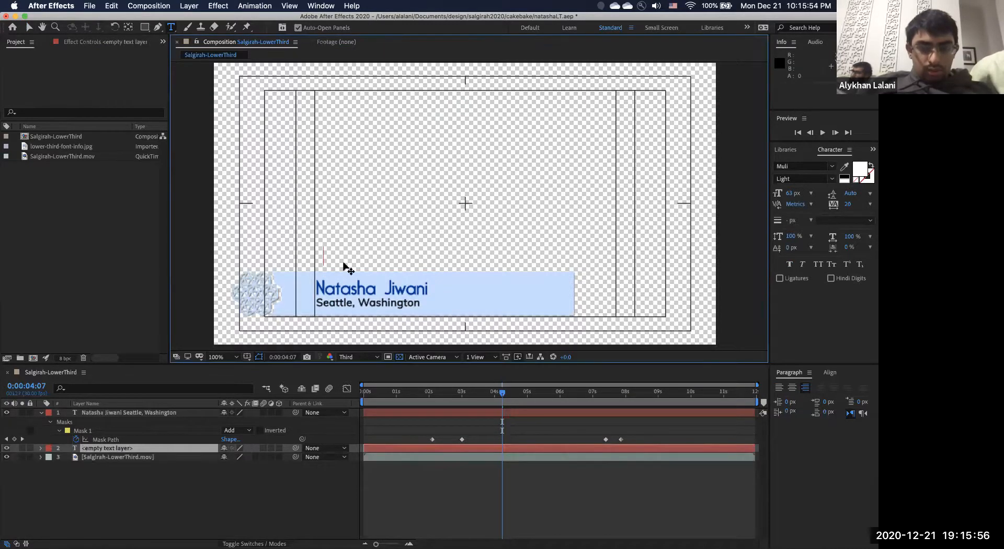
pyautogui.press('super+v')
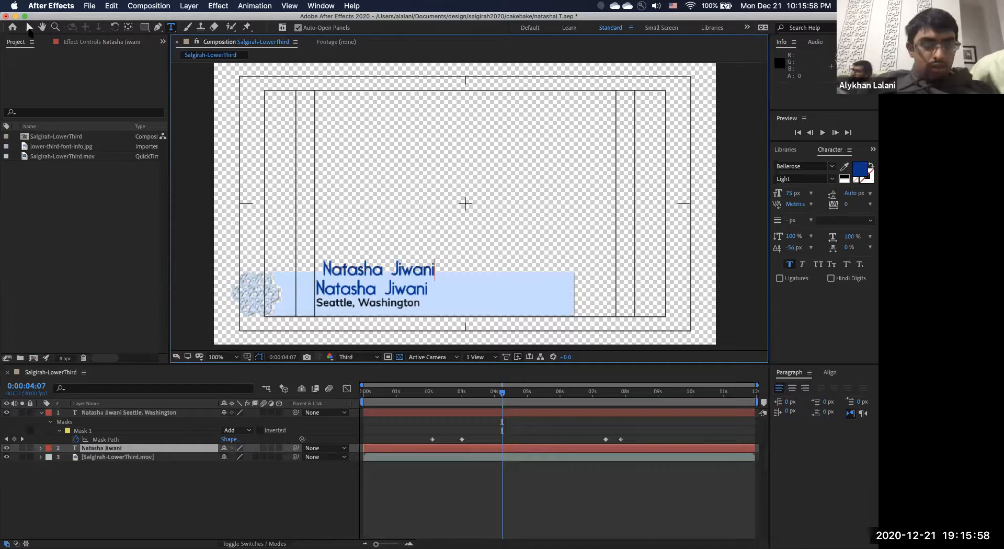
pyautogui.click(29, 27)
pyautogui.moveTo(349, 283); pyautogui.dragTo(345, 289)
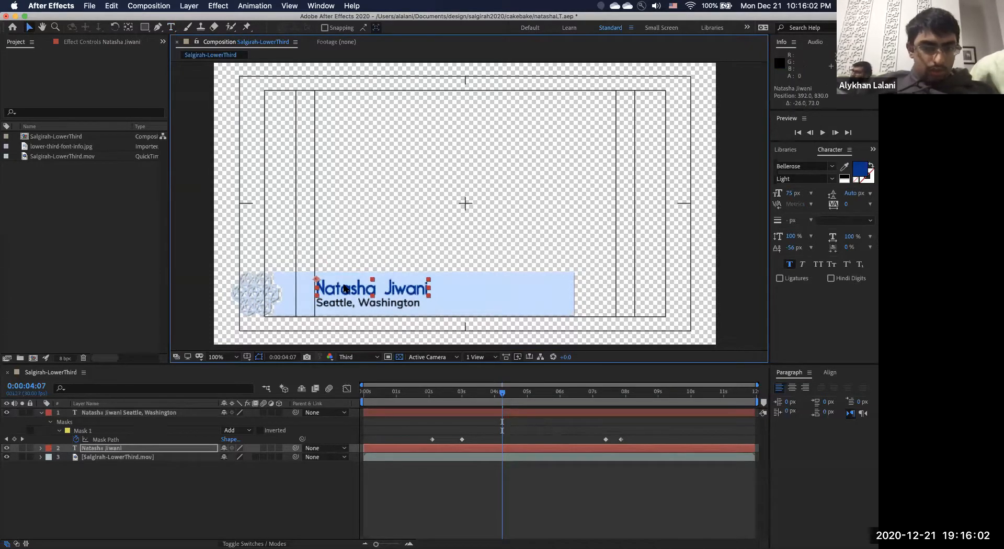
# Select the Seattle, Washington line within the original combined text layer.
pyautogui.doubleClick(323, 303)
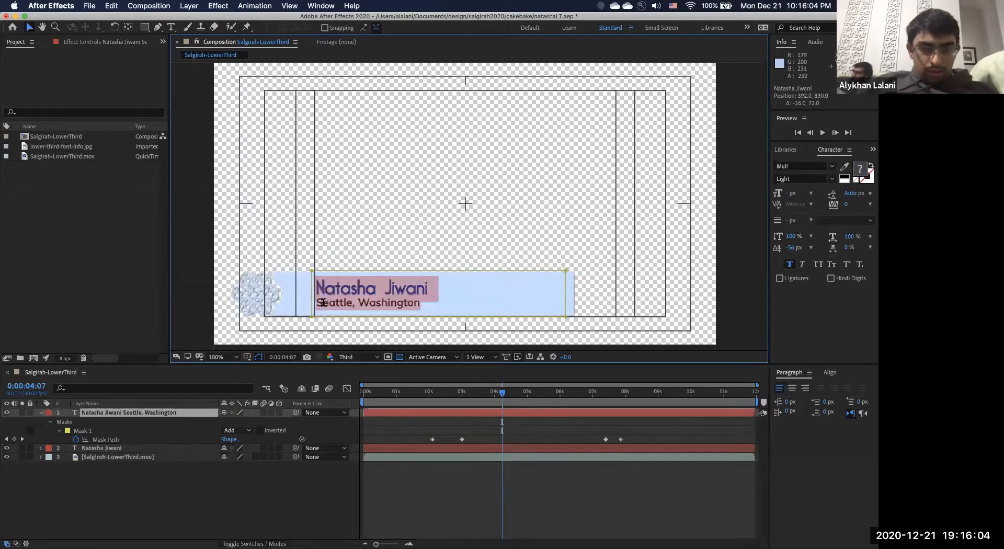
pyautogui.tripleClick(327, 304)
pyautogui.press('super+c')
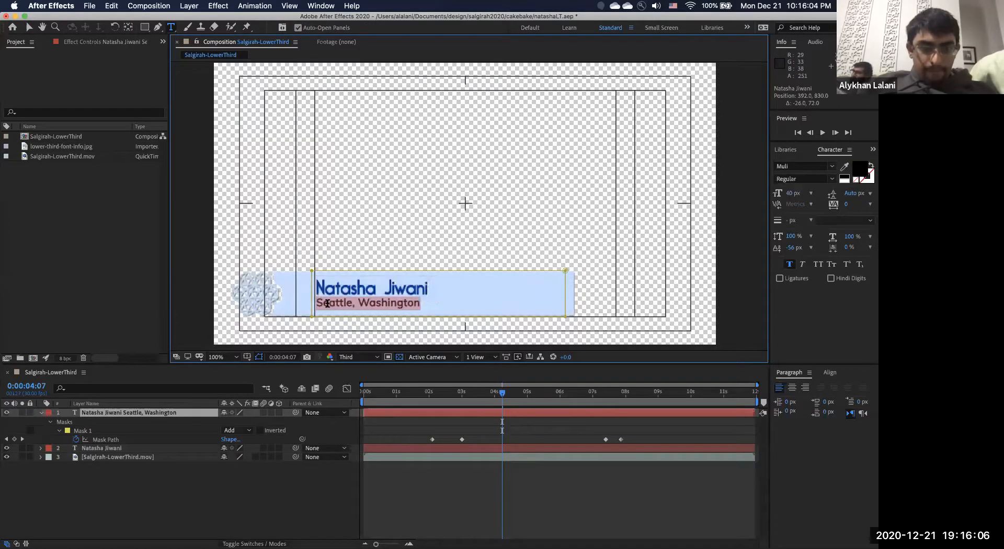
pyautogui.click(113, 299)
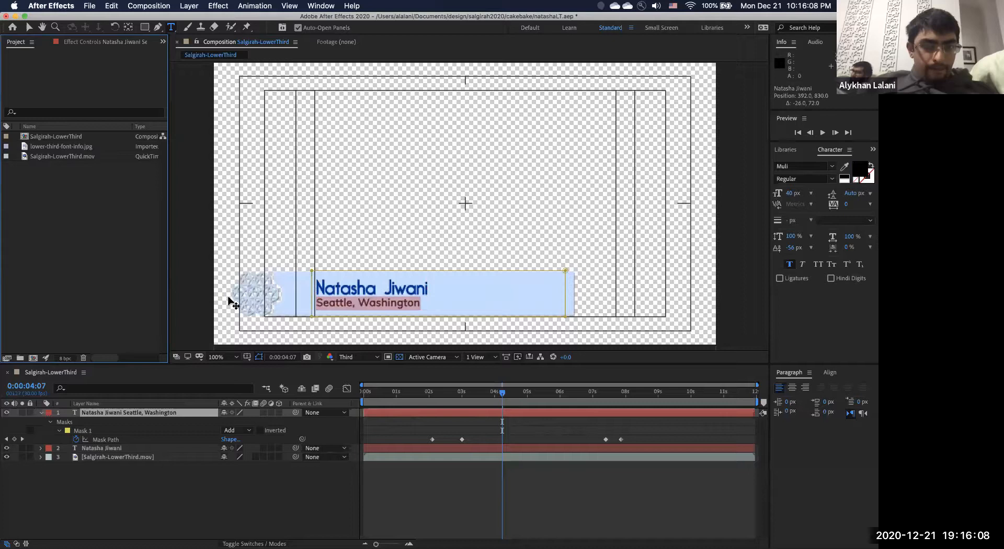
pyautogui.click(30, 27)
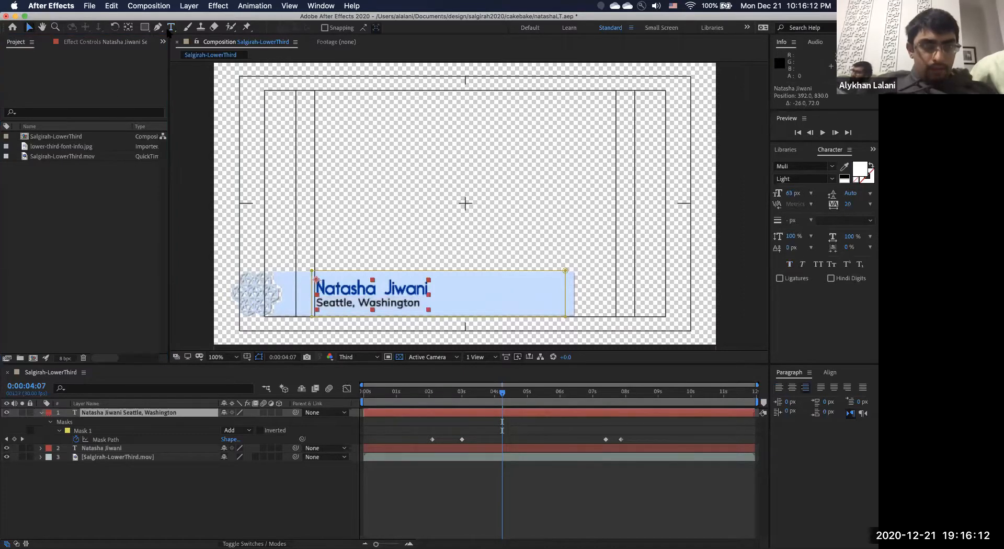
pyautogui.click(265, 267)
# Paste 'Seattle, Washington' into a new text layer and place it over the location line.
pyautogui.click(171, 26)
pyautogui.click(316, 233)
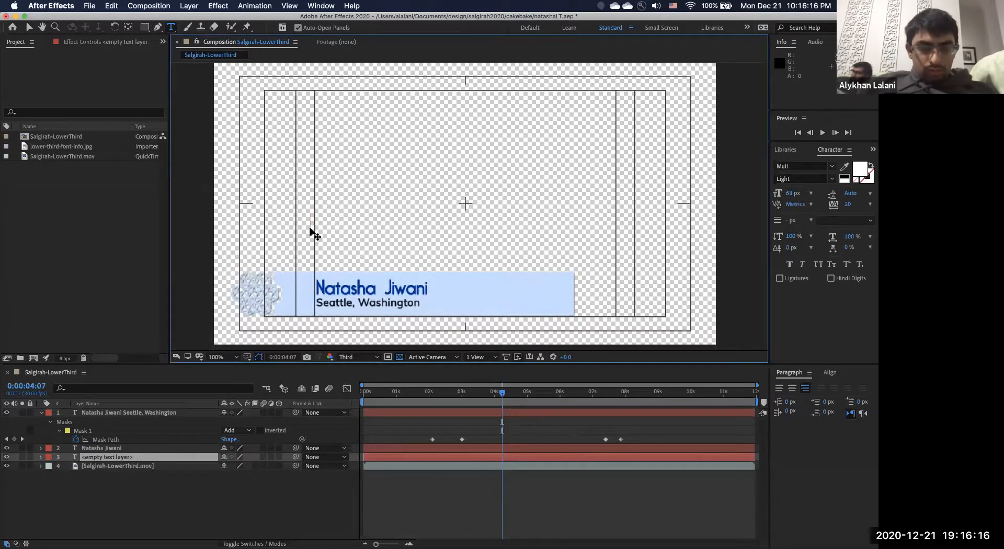
pyautogui.press('super+v')
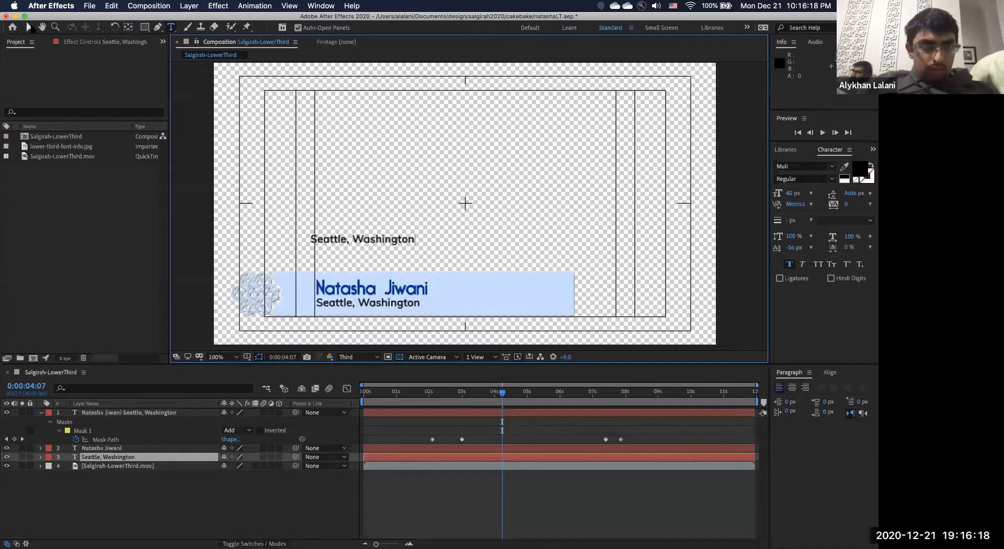
pyautogui.click(30, 26)
pyautogui.moveTo(326, 239); pyautogui.dragTo(336, 306)
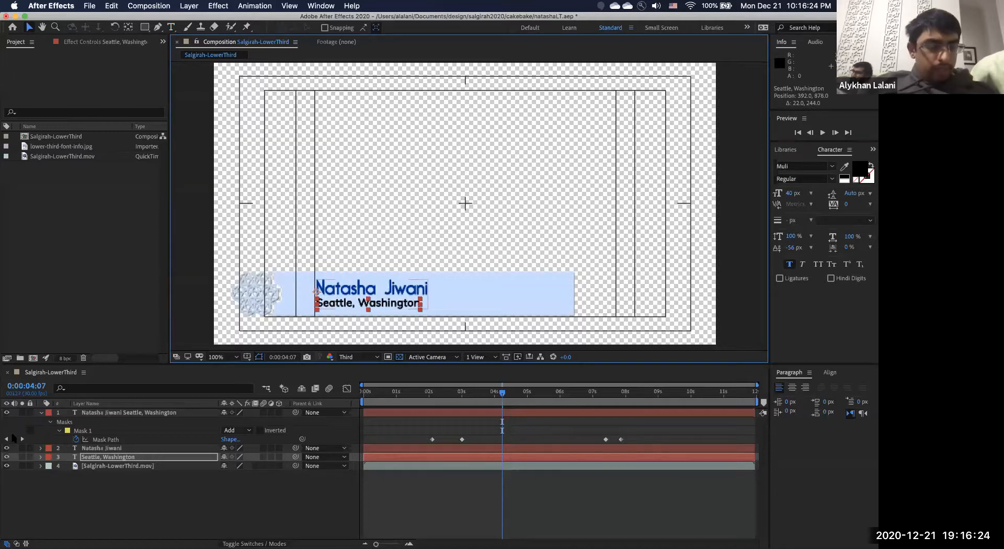
# Show the mask keyframes of both new layers and park the time at the original reveal's start.
pyautogui.click(83, 430)
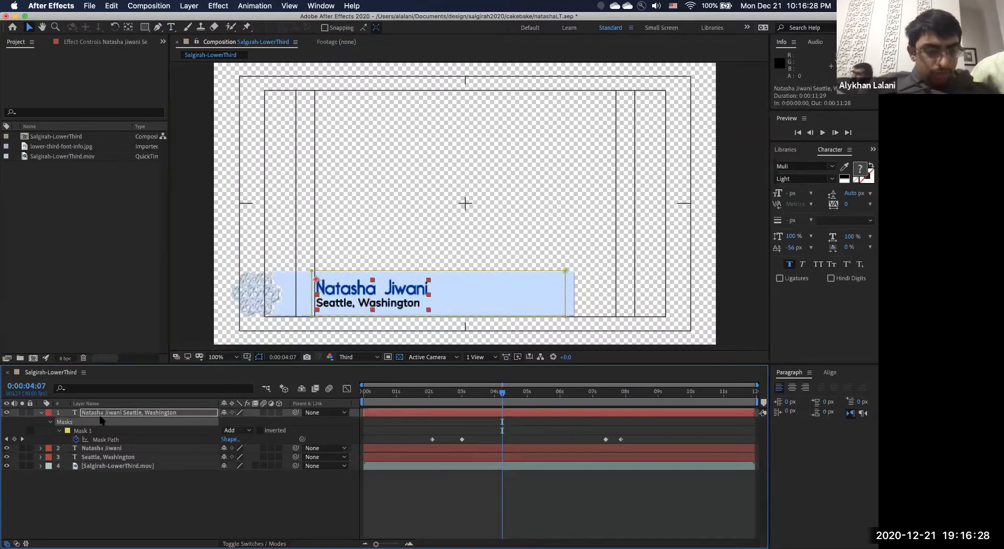
pyautogui.click(95, 448)
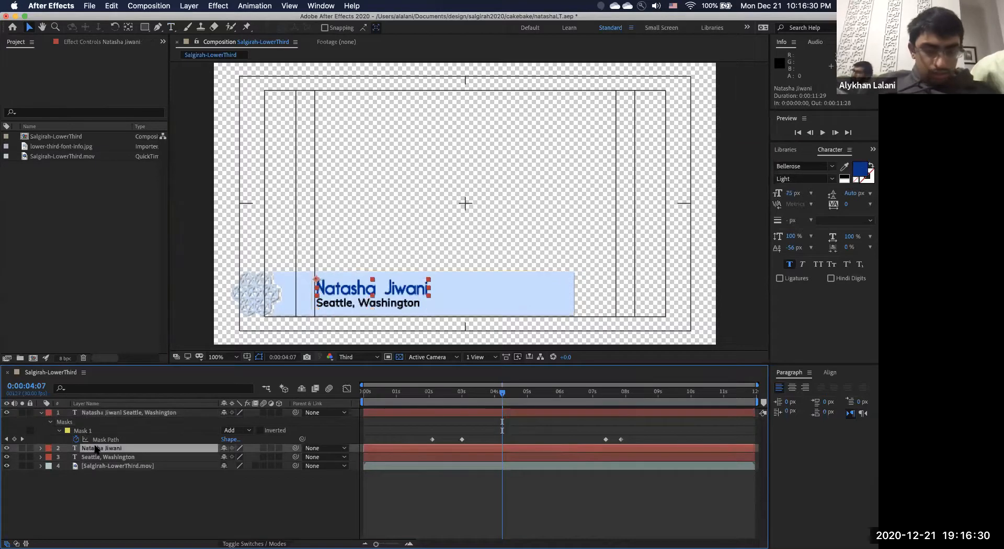
pyautogui.click(97, 457)
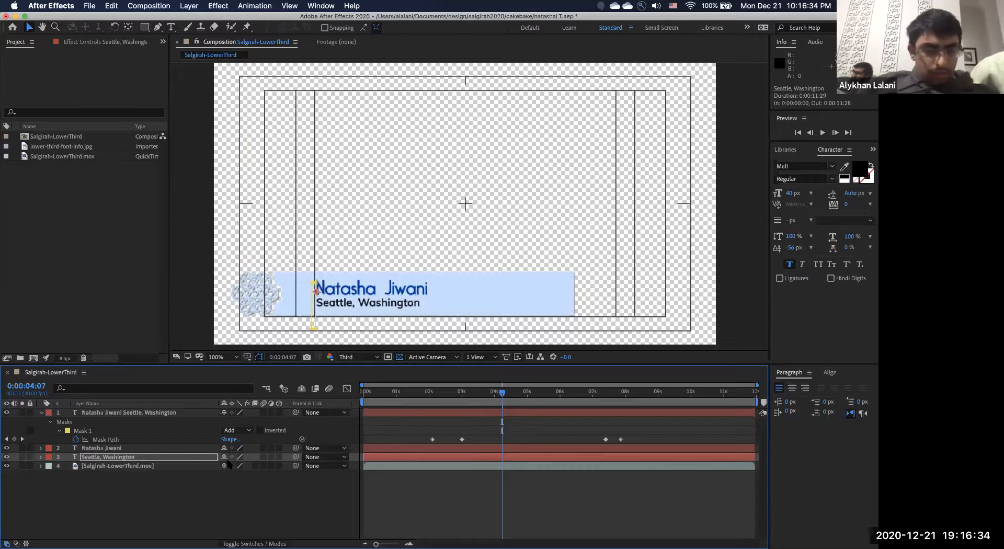
pyautogui.press('m')
pyautogui.click(142, 448)
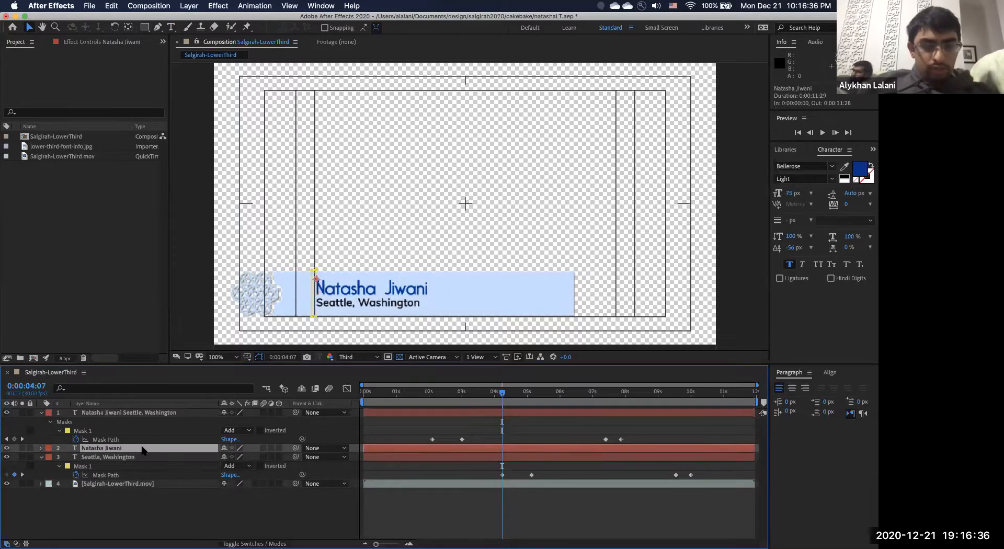
pyautogui.press('m')
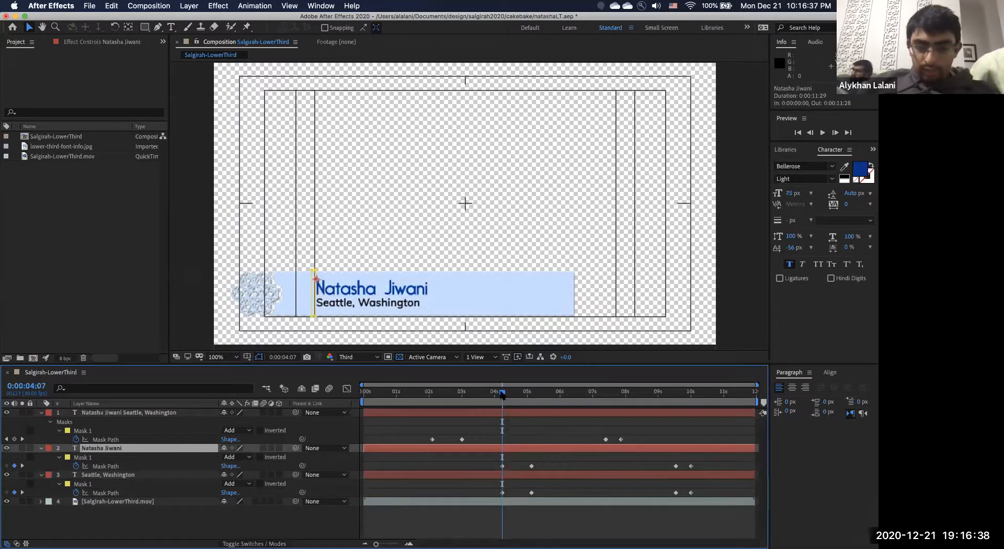
pyautogui.click(431, 394)
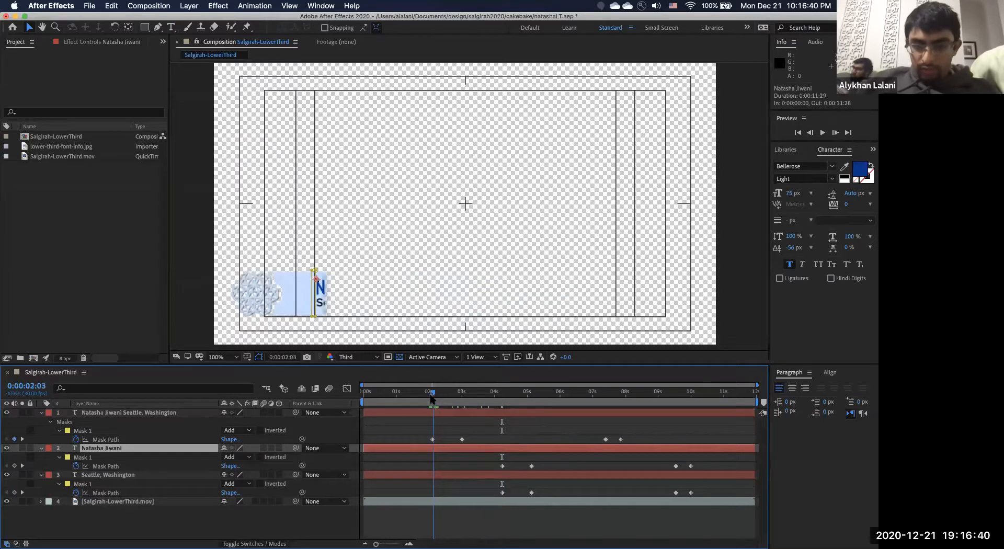
pyautogui.moveTo(428, 396); pyautogui.dragTo(428, 396)
# Shift the name and location Mask Path keyframes left so each starts at 0:00:02:02.
pyautogui.moveTo(494, 460); pyautogui.dragTo(697, 470)
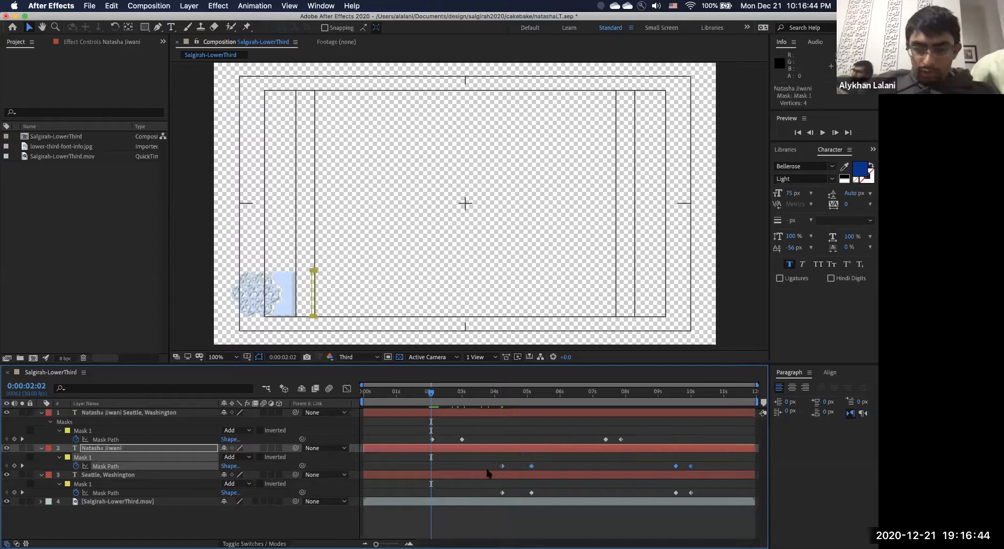
pyautogui.moveTo(502, 467); pyautogui.dragTo(431, 464)
pyautogui.moveTo(491, 486); pyautogui.dragTo(698, 495)
pyautogui.moveTo(503, 493); pyautogui.dragTo(432, 495)
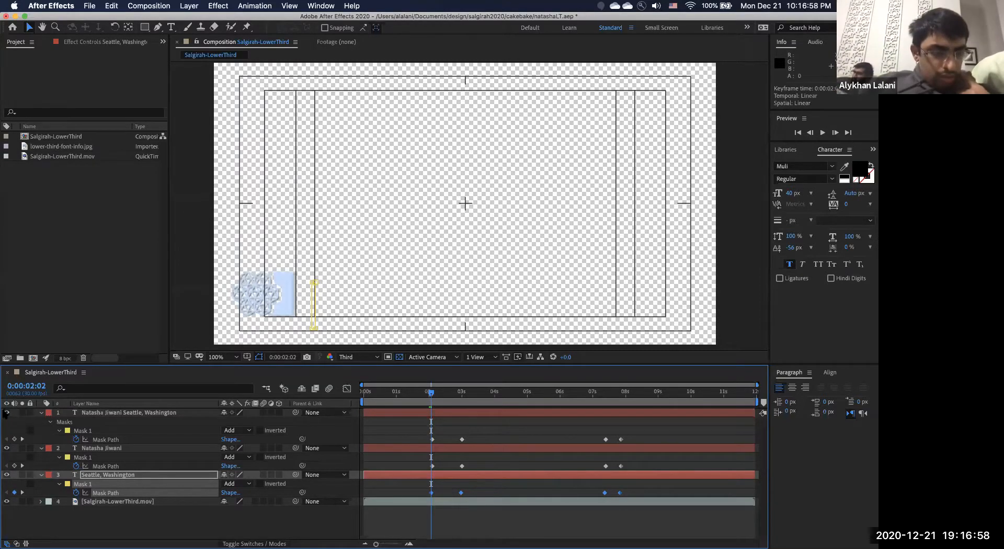
pyautogui.press('space')
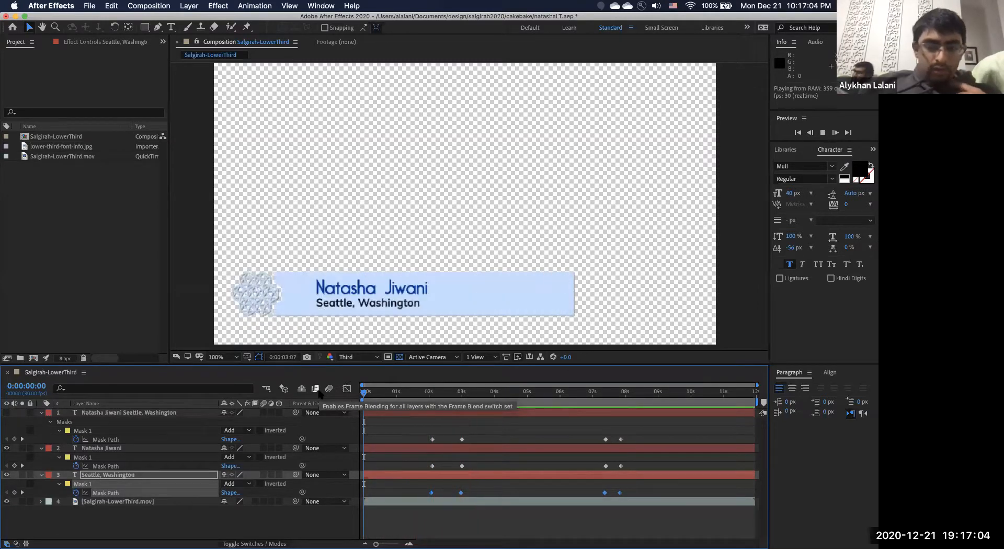
pyautogui.press('space')
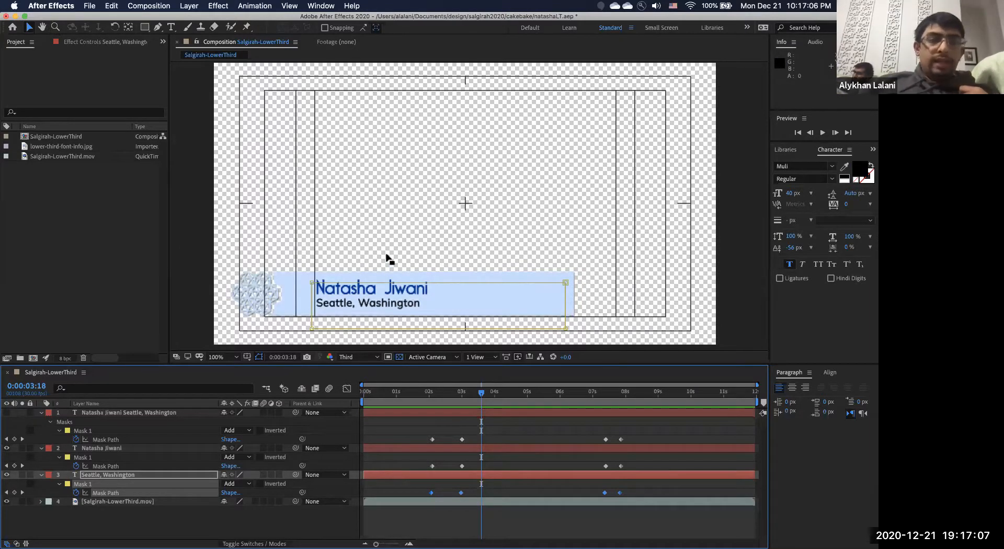
pyautogui.doubleClick(346, 292)
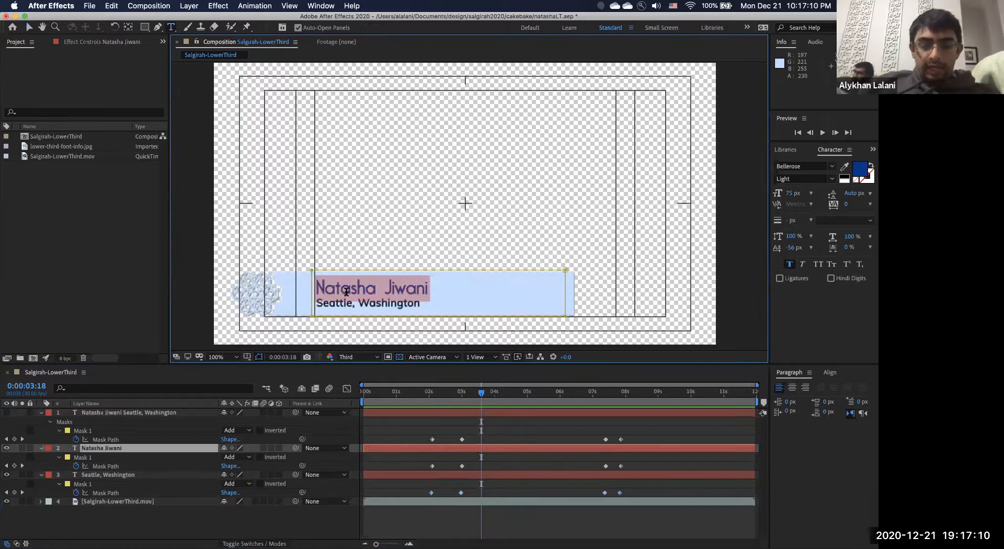
pyautogui.write('name')
pyautogui.press('Escape')
# Replace 'Seattle, Washington' with the placeholder text 'title' and deselect the layers.
pyautogui.click(132, 477)
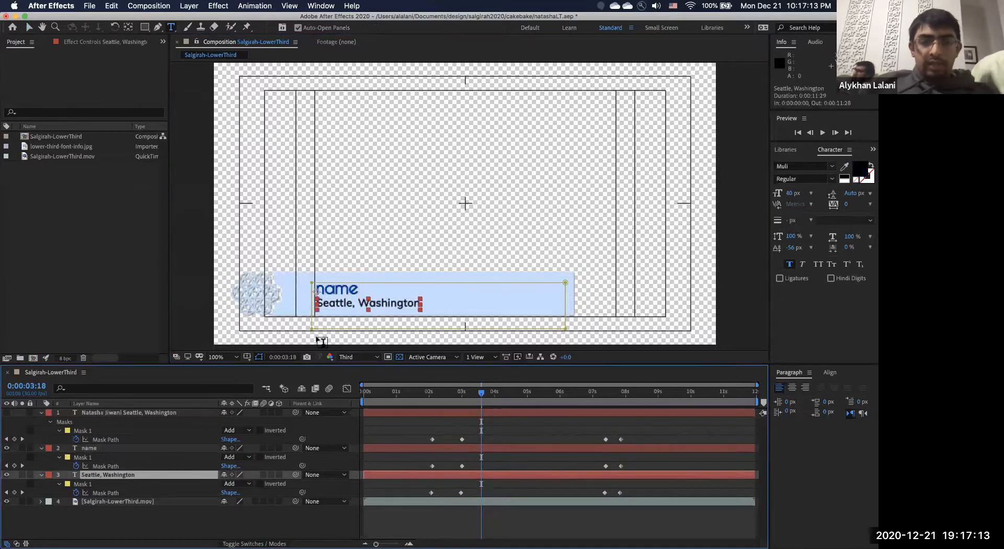
pyautogui.tripleClick(332, 302)
pyautogui.write('title')
pyautogui.click(29, 27)
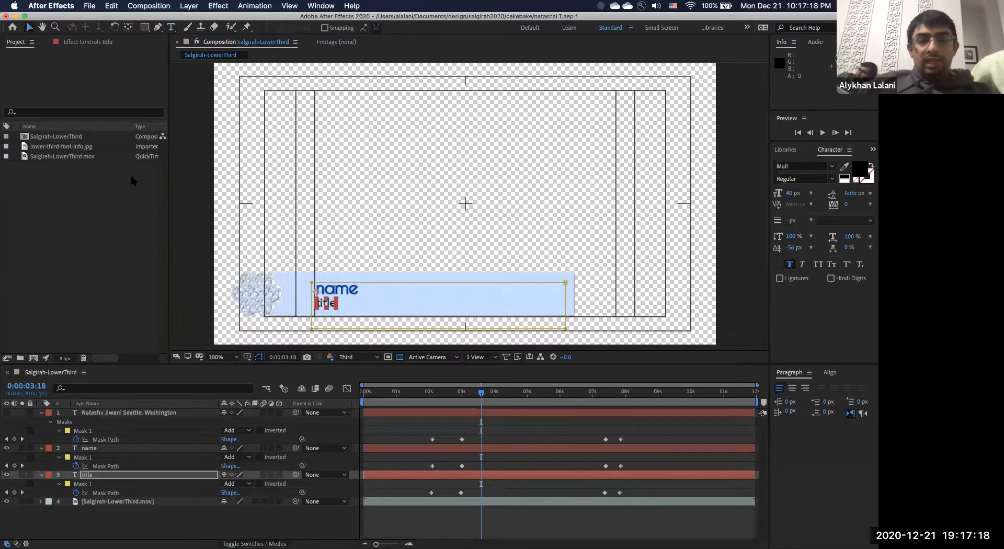
pyautogui.click(121, 263)
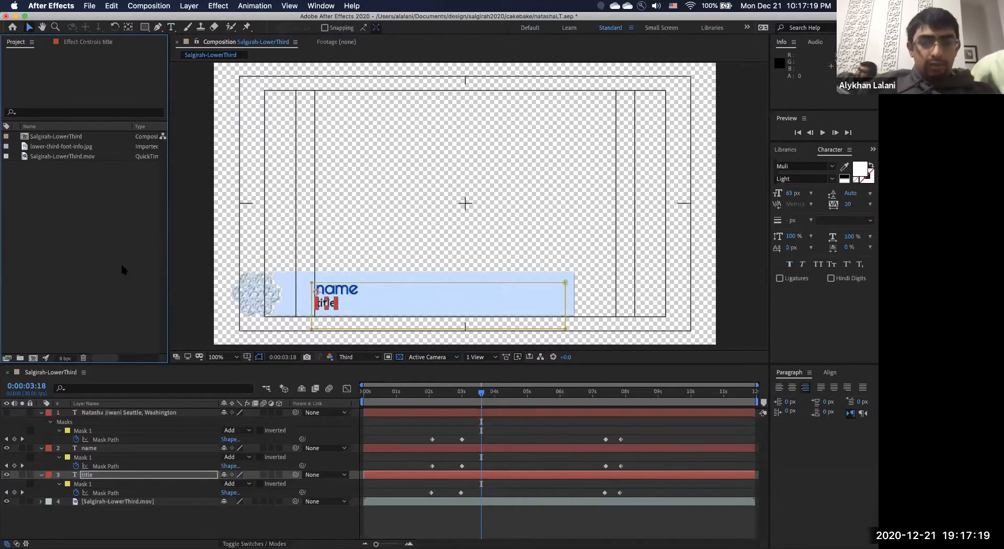
pyautogui.click(233, 261)
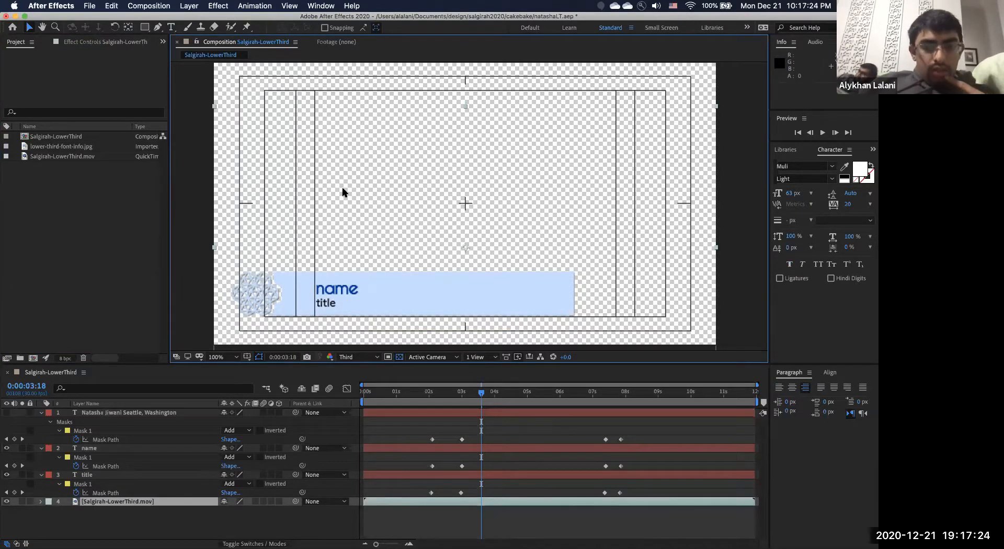
# Scrub the timeline from before the lower third appears to check the bar animating in.
pyautogui.click(381, 391)
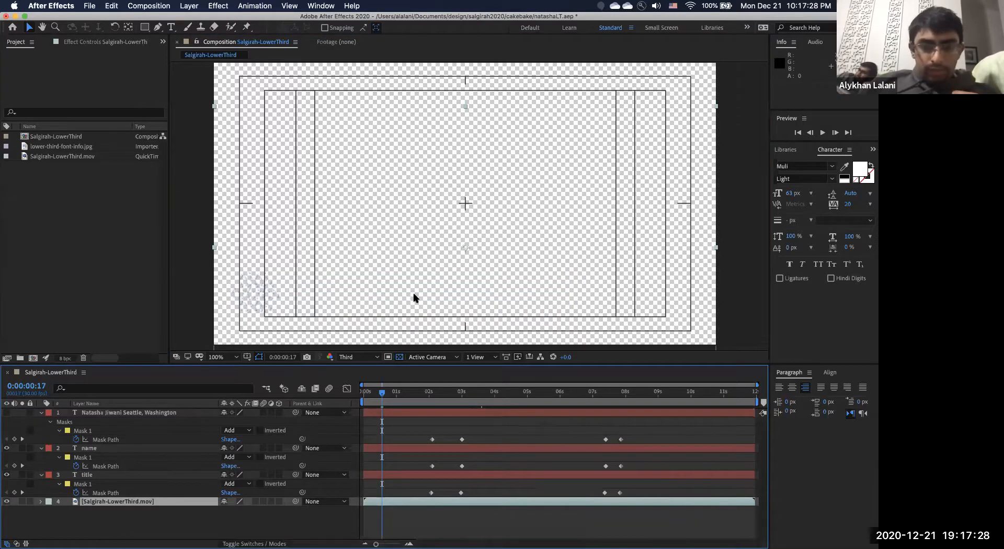
pyautogui.moveTo(383, 395); pyautogui.dragTo(527, 396)
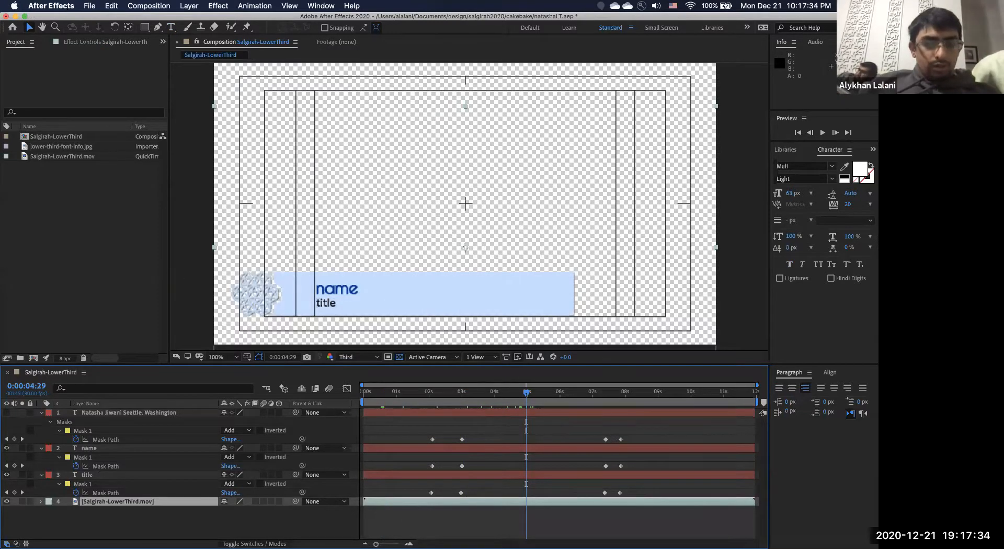
pyautogui.moveTo(275, 546)
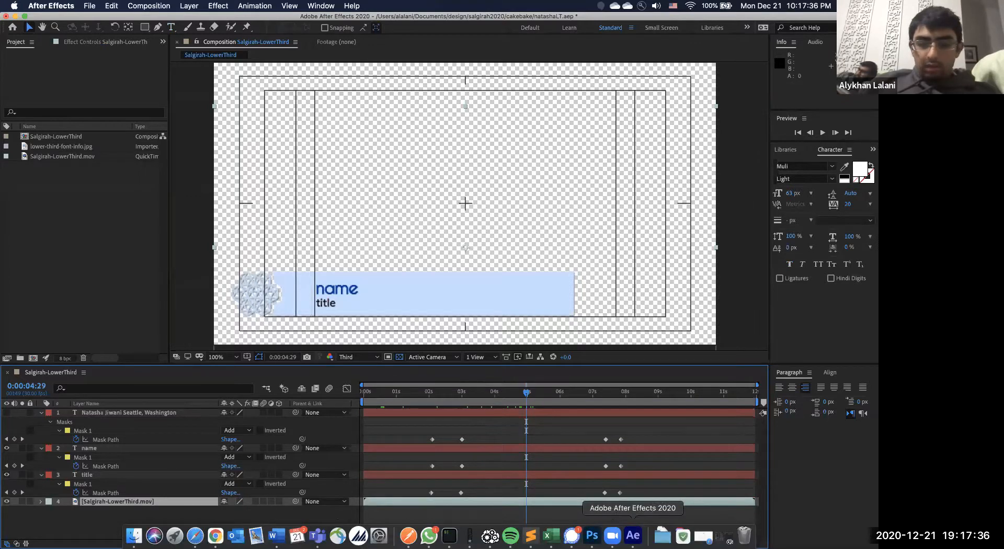
pyautogui.click(87, 6)
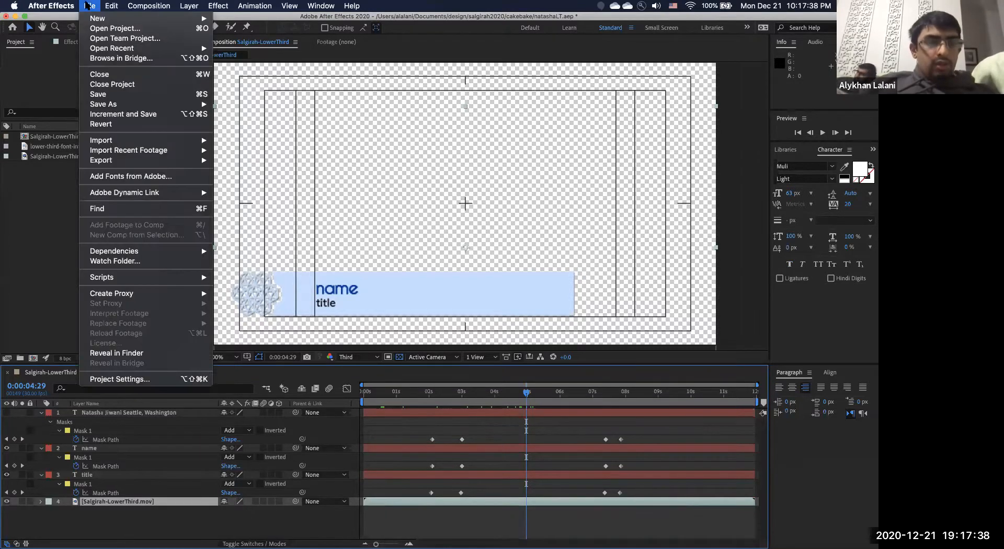
pyautogui.click(87, 6)
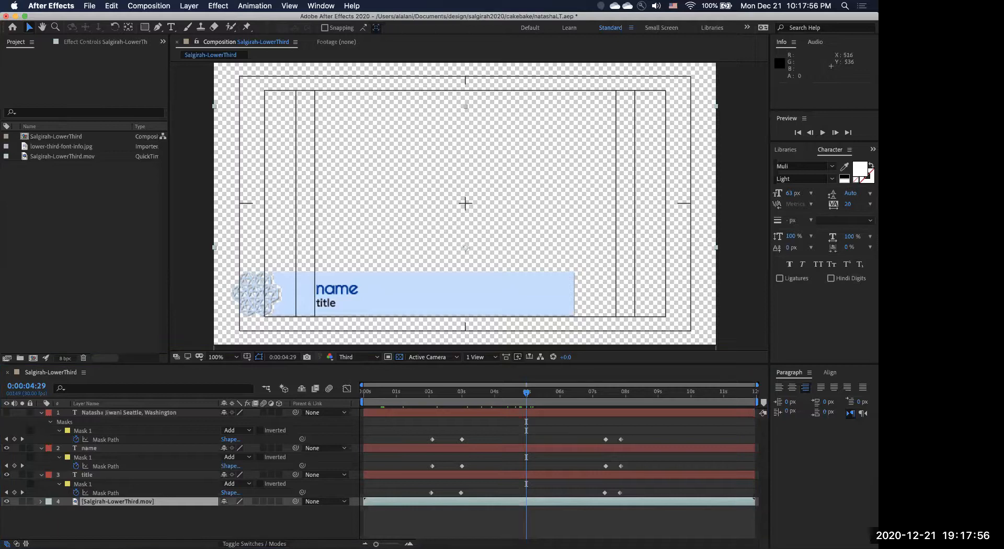
pyautogui.moveTo(215, 544)
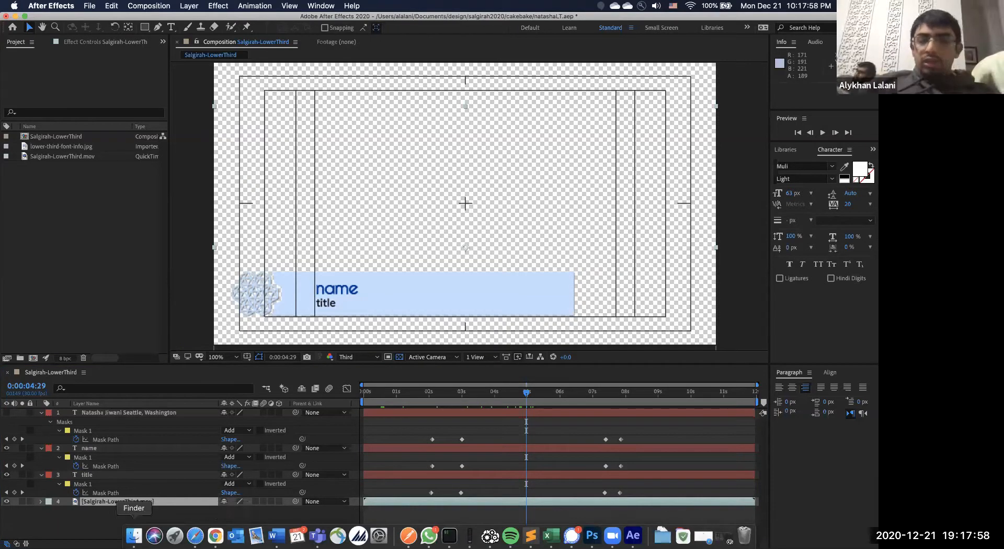
# Copy CSVtoTextLayers.jsx from the After Effects 2020 Scripts folder into Downloads.
pyautogui.click(134, 533)
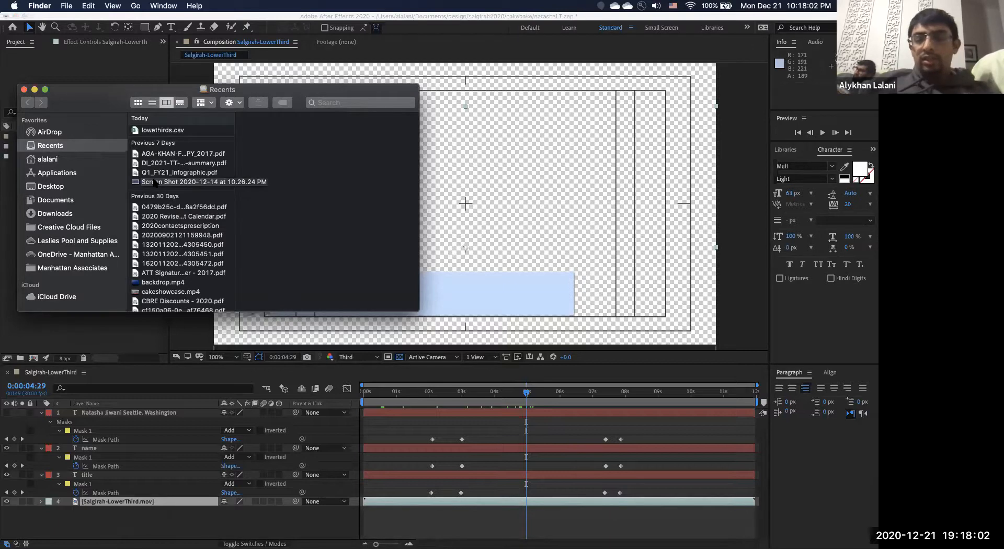
pyautogui.click(68, 175)
pyautogui.click(199, 127)
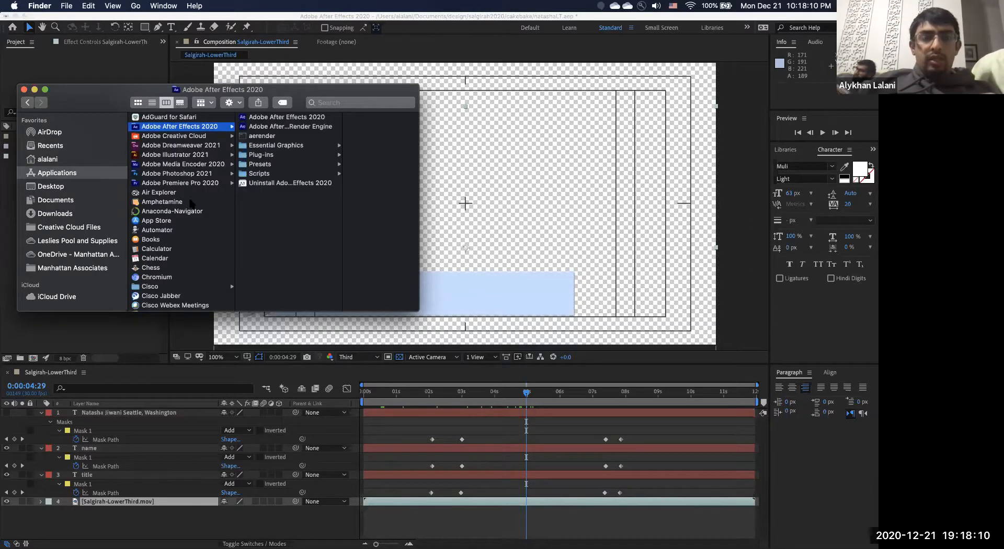
pyautogui.click(289, 174)
pyautogui.click(365, 156)
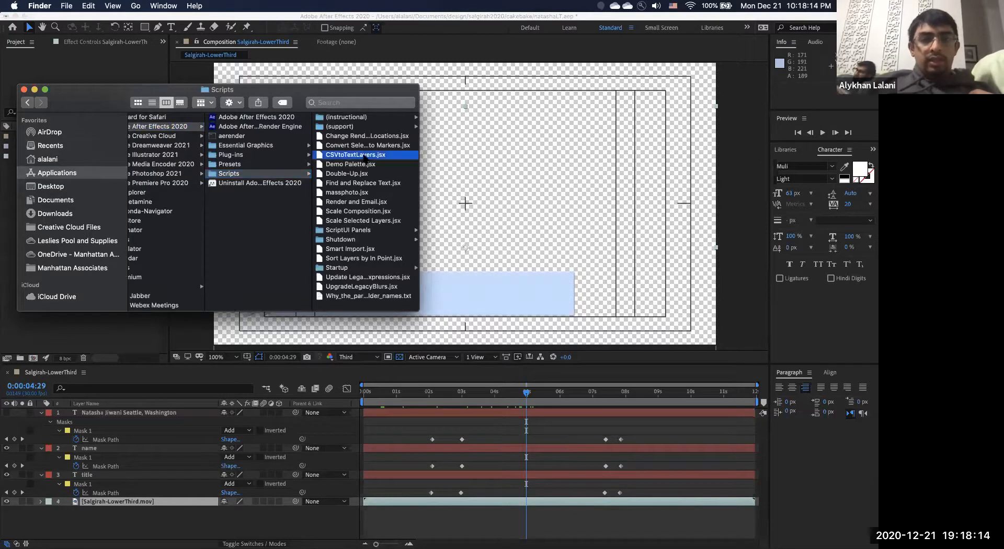
pyautogui.moveTo(261, 156); pyautogui.dragTo(113, 215)
pyautogui.click(165, 132)
# Open a second Finder window beside the first, showing the After Effects 2020 Scripts folder.
pyautogui.press('super+n')
pyautogui.moveTo(122, 102); pyautogui.dragTo(473, 95)
pyautogui.click(433, 231)
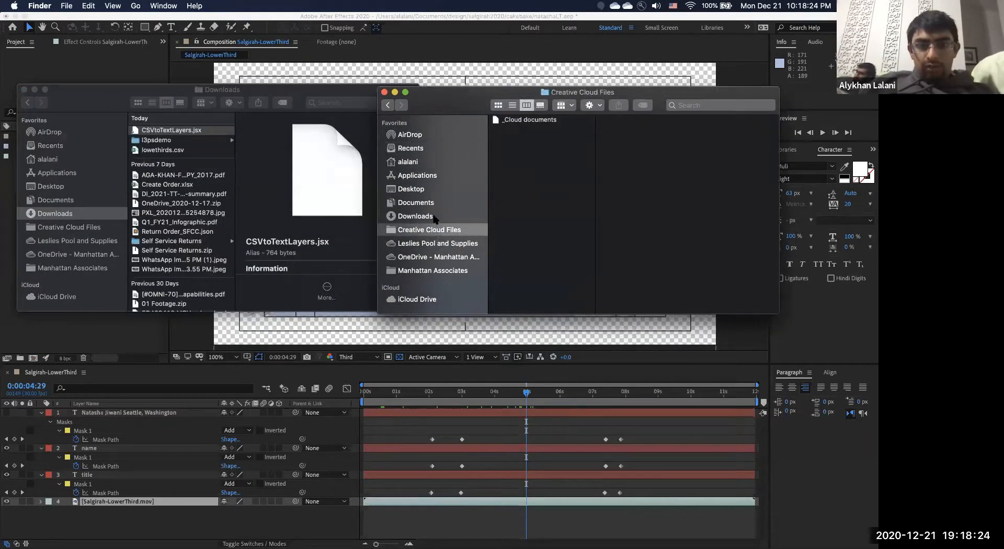
pyautogui.click(436, 216)
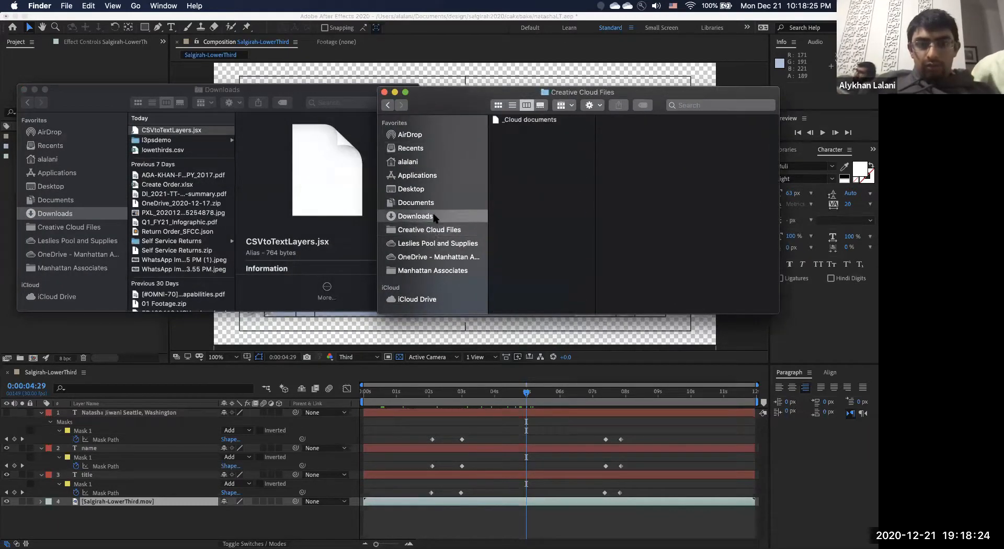
pyautogui.click(423, 177)
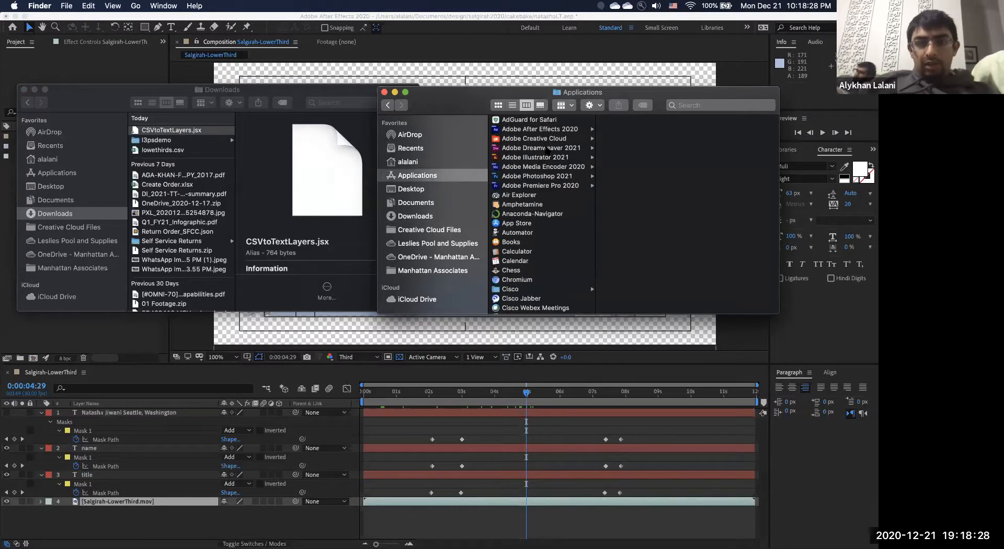
pyautogui.click(542, 130)
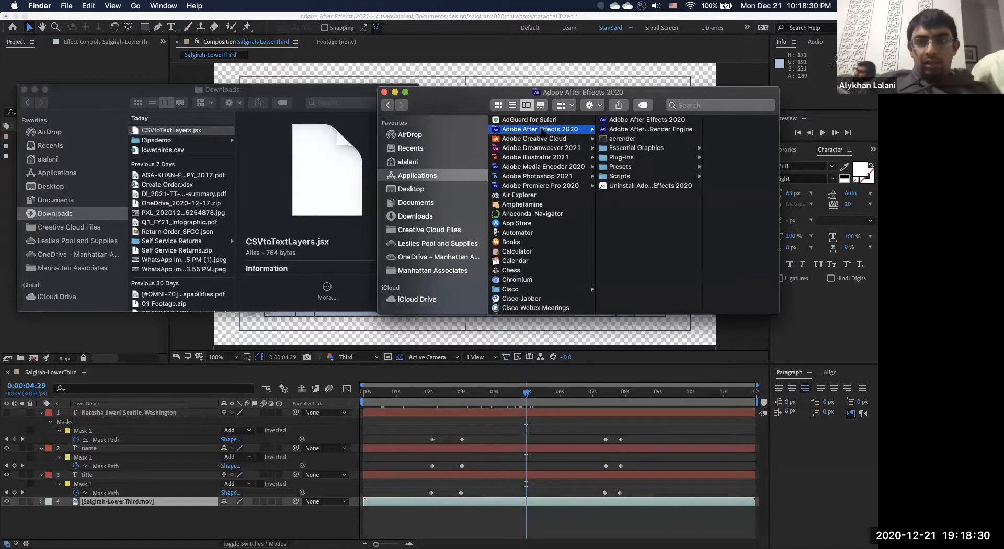
pyautogui.click(620, 176)
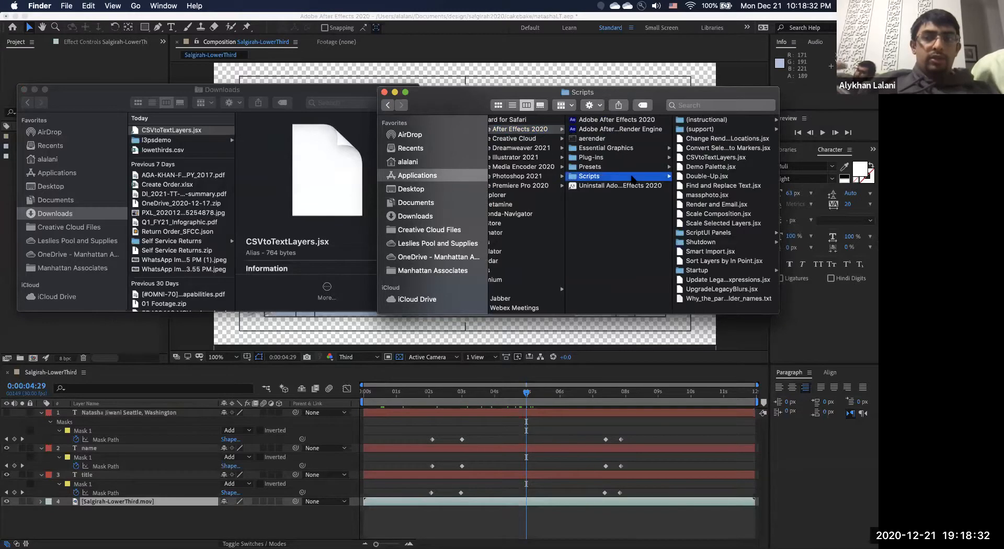
# Move CSVtoTextLayers.jsx into Scripts with authorisation, delete the duplicate copy, and return to After Effects.
pyautogui.moveTo(175, 130); pyautogui.dragTo(691, 168)
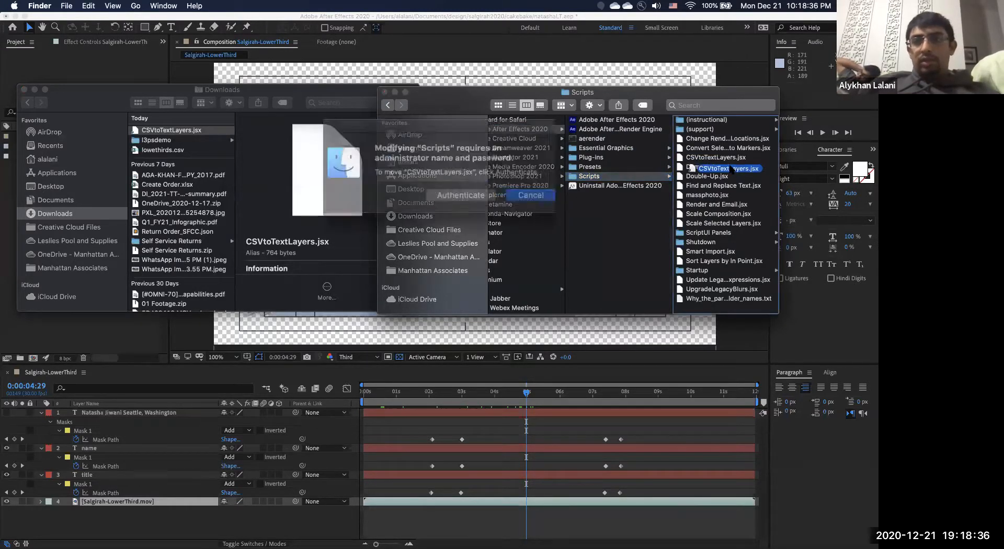
pyautogui.click(465, 189)
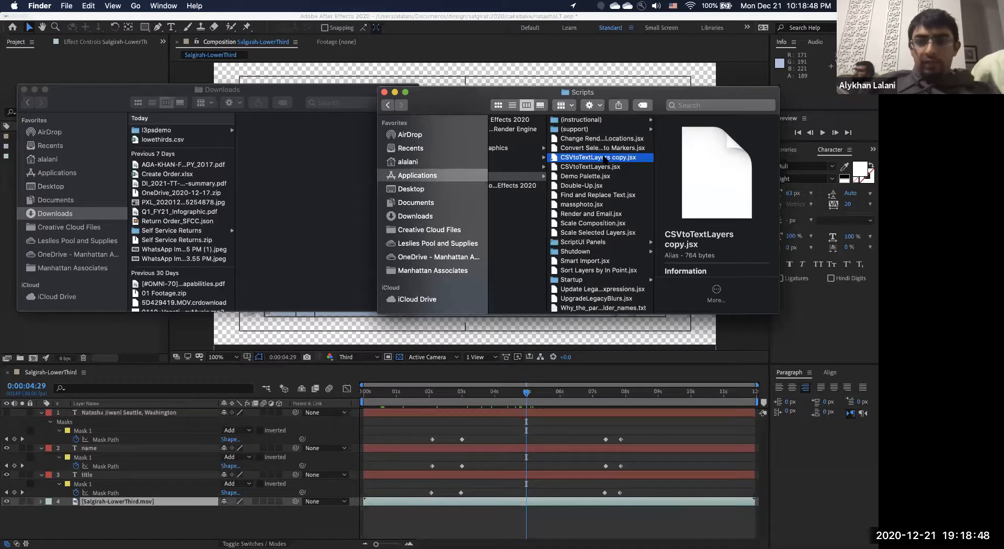
pyautogui.hscroll(-2, 605, 160)
pyautogui.press('super+BackSpace')
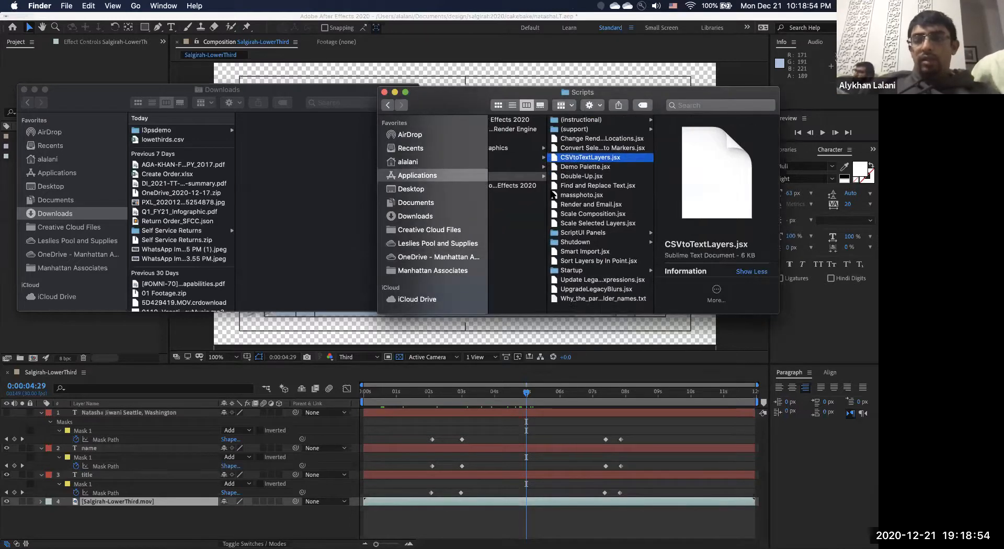
pyautogui.click(95, 67)
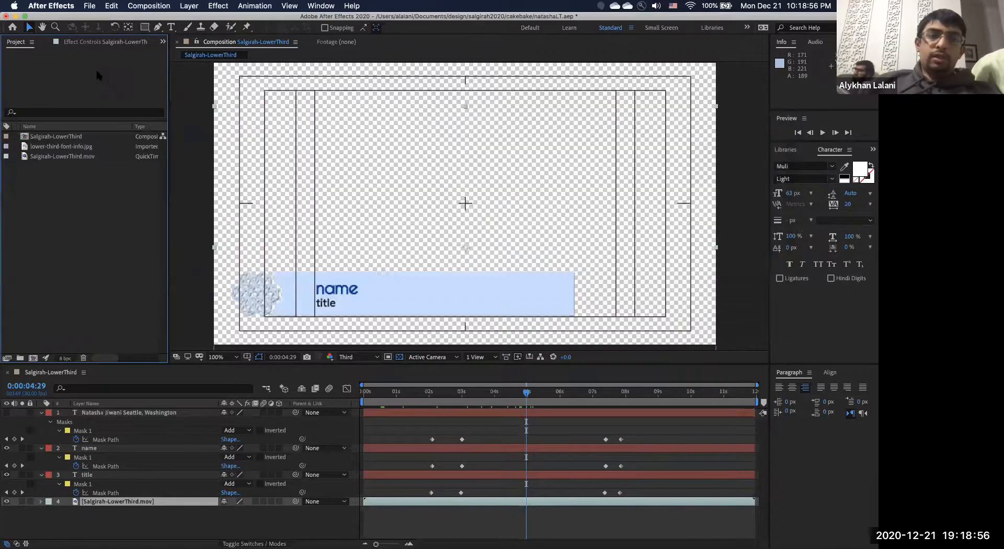
# With Salgirah-LowerThird selected, cancel Run Script File, then launch CSVtoTextLayers.jsx from File > Scripts.
pyautogui.click(64, 138)
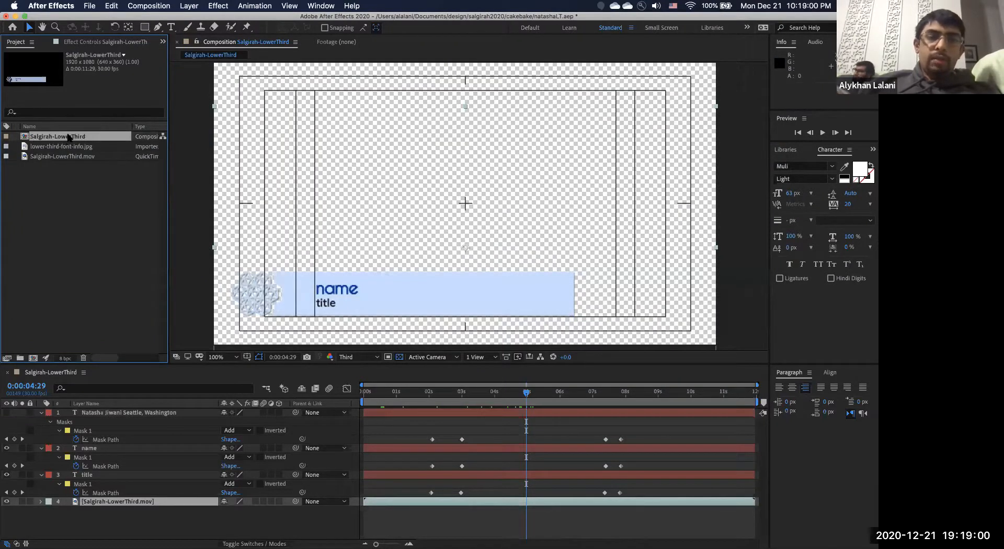
pyautogui.click(93, 5)
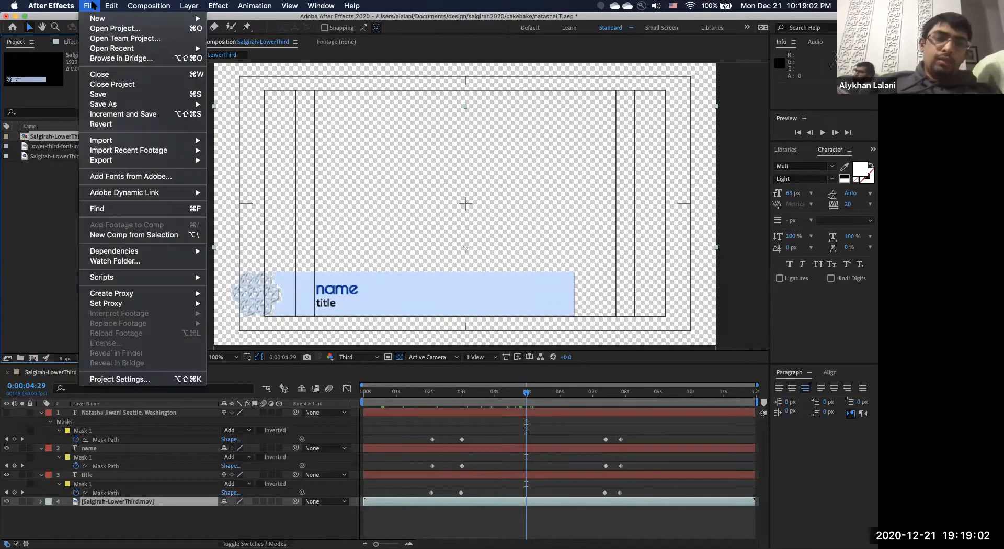
pyautogui.moveTo(109, 281)
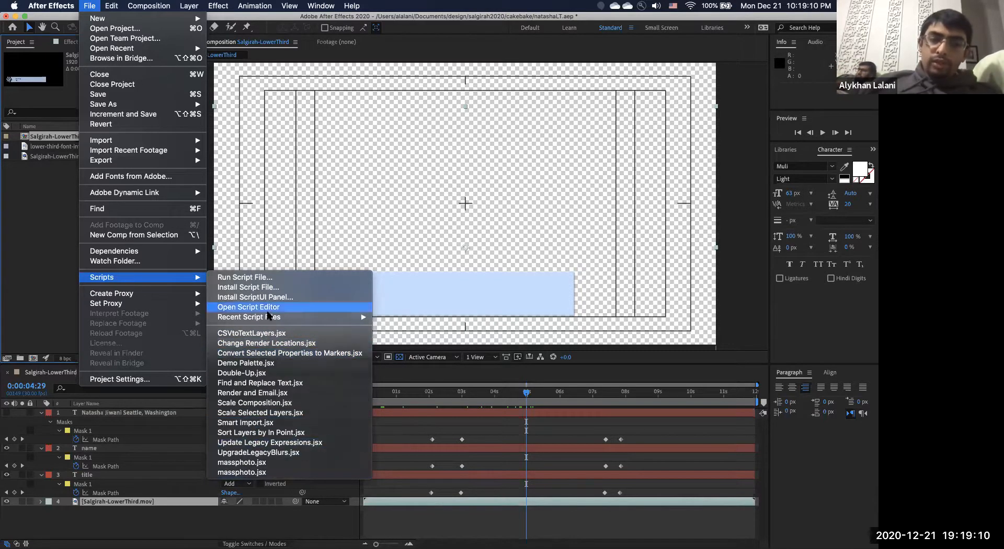
pyautogui.click(274, 278)
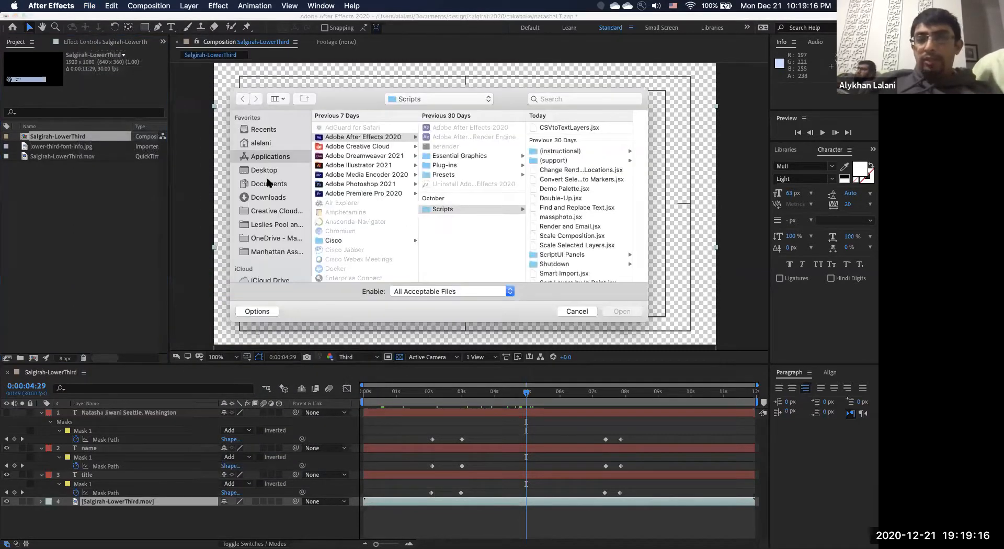
pyautogui.click(270, 197)
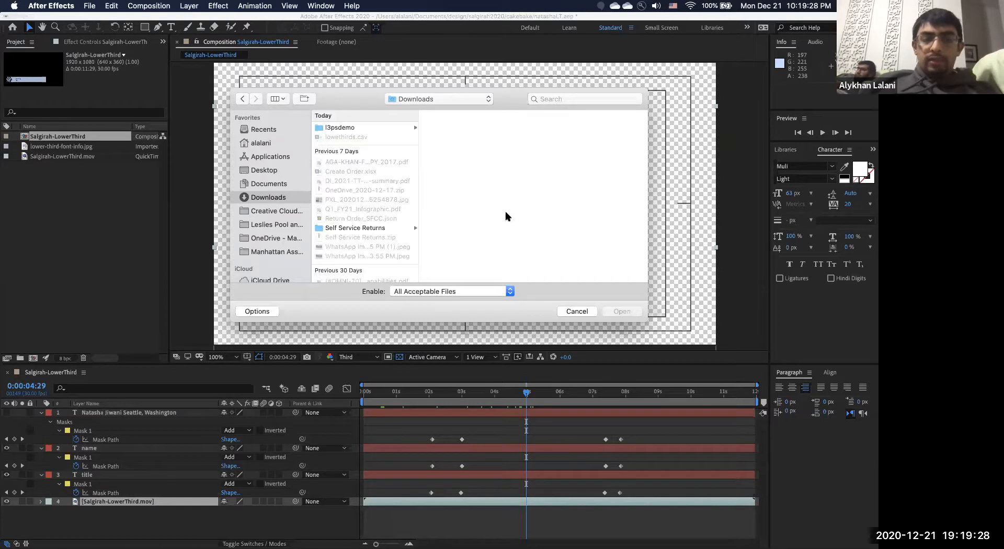
pyautogui.click(585, 311)
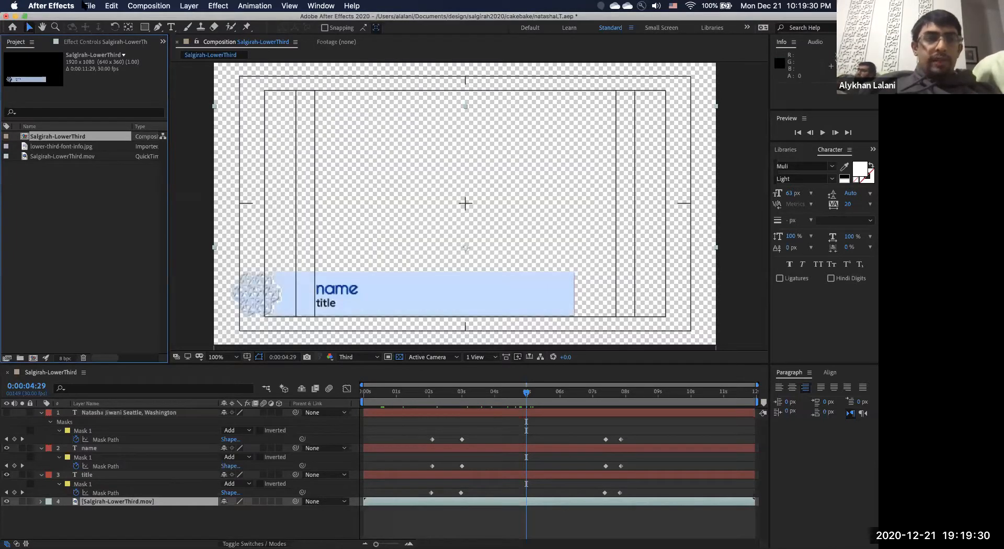
pyautogui.click(86, 5)
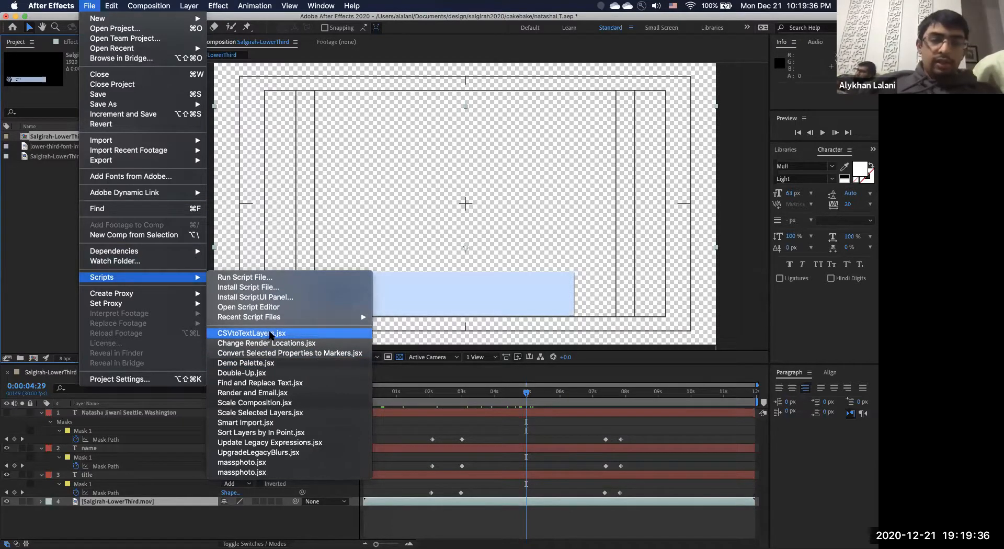
pyautogui.click(307, 335)
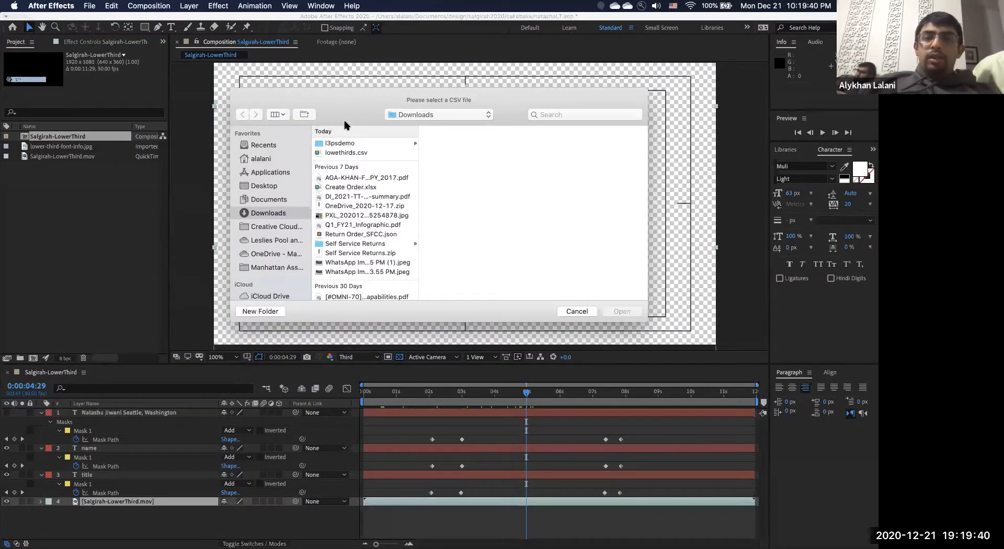
# Pick lowethirds.csv in Downloads, preview its contents, and open it to generate the comps.
pyautogui.click(347, 153)
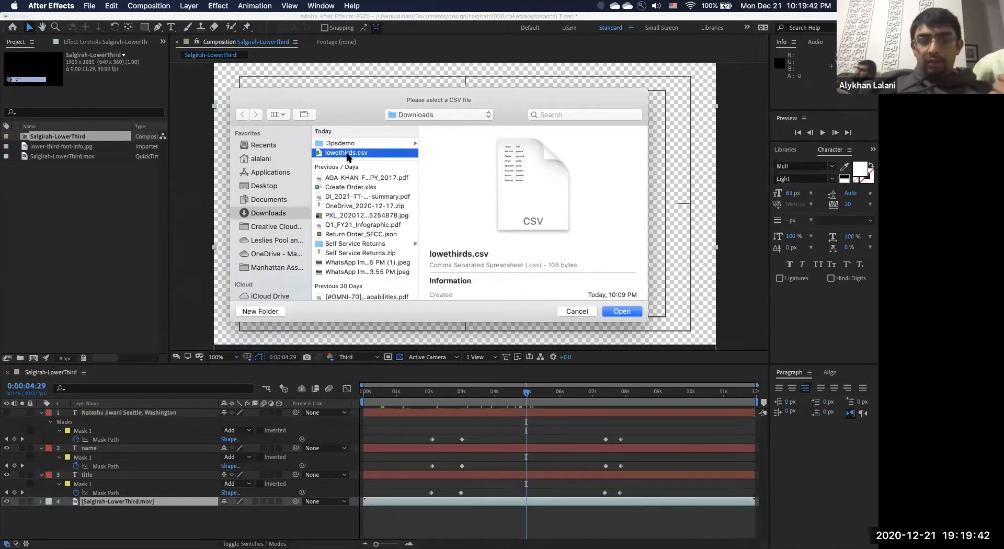
pyautogui.press('space')
pyautogui.press('space')
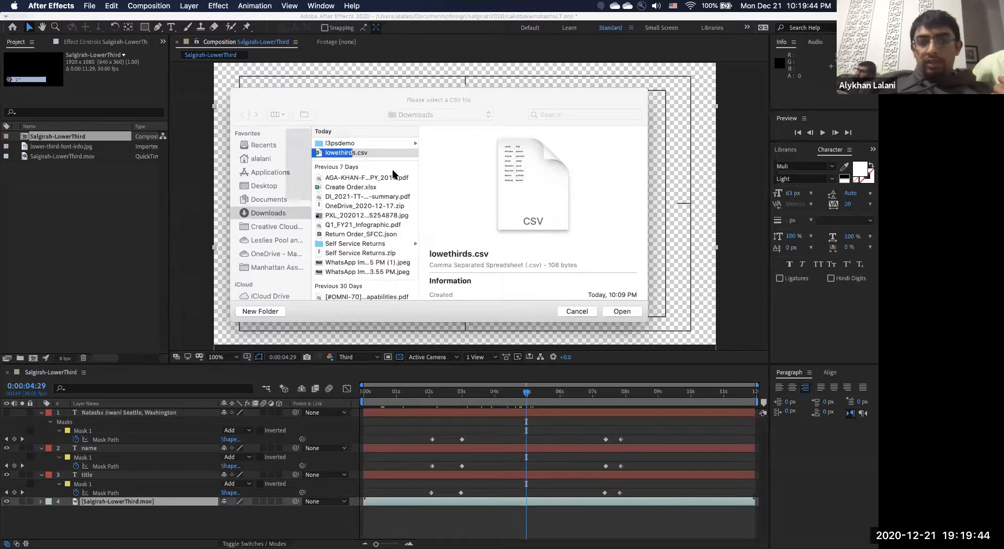
pyautogui.click(620, 311)
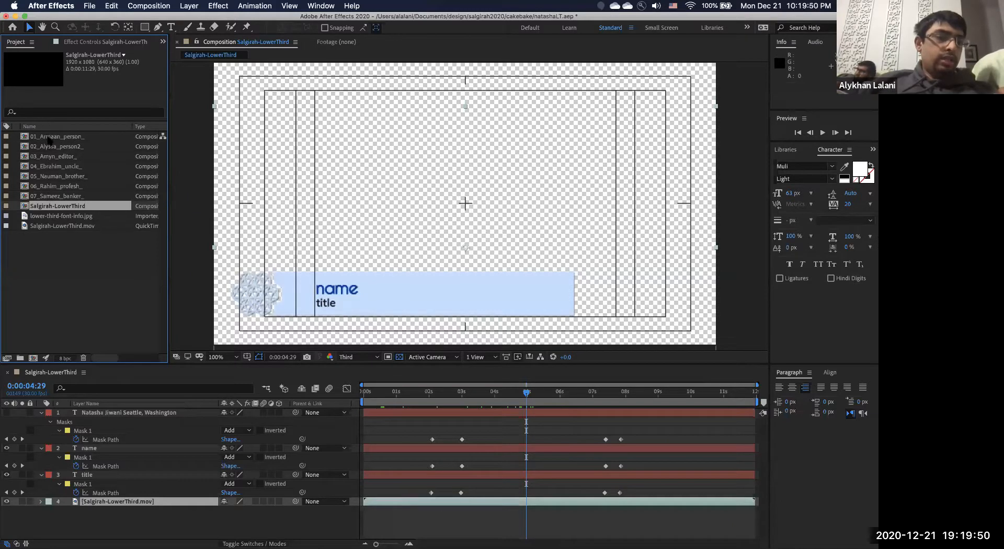
pyautogui.click(52, 136)
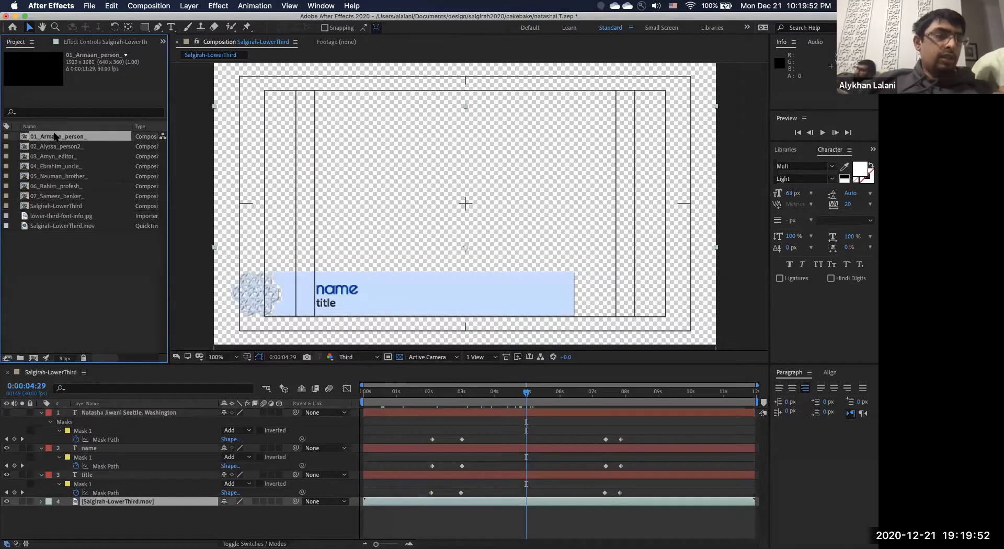
pyautogui.doubleClick(47, 140)
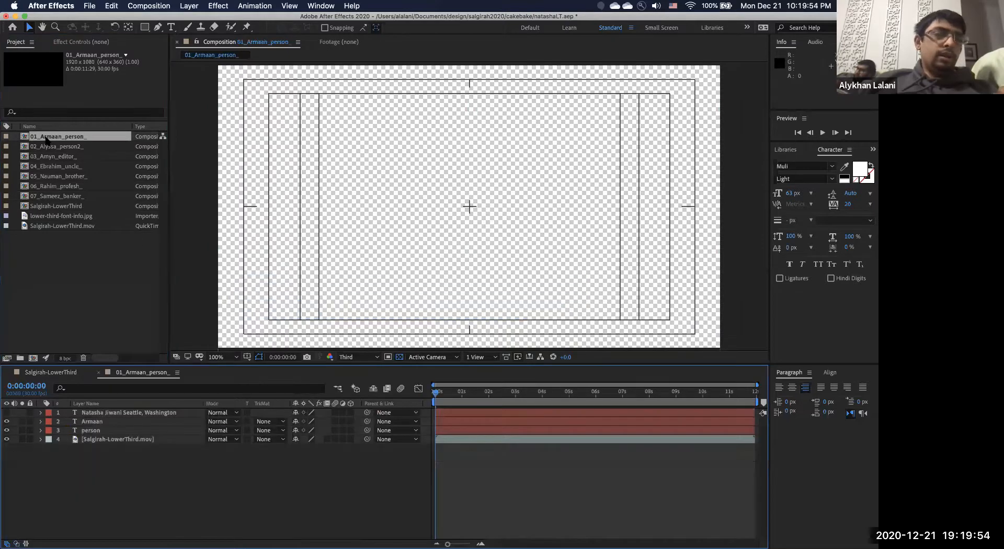
pyautogui.press('space')
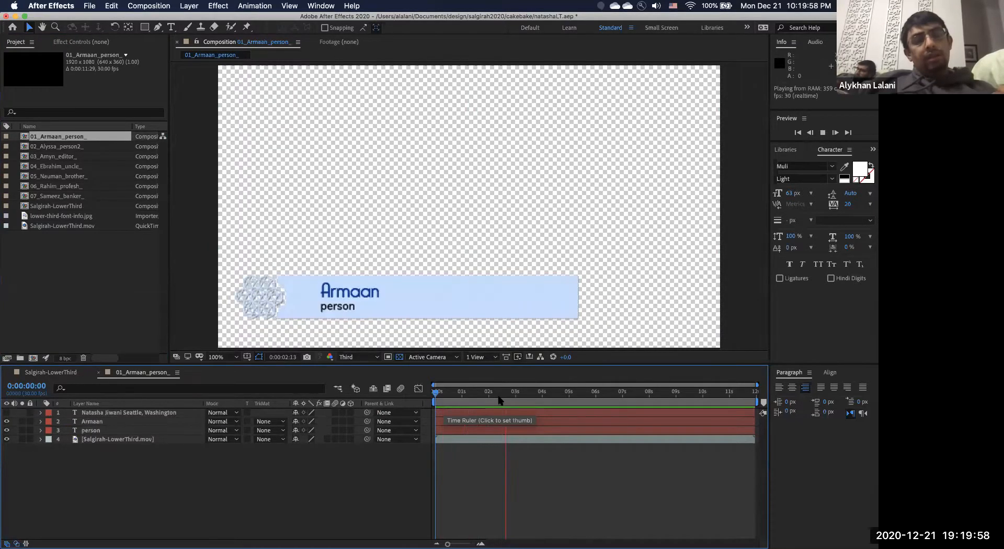
pyautogui.press('space')
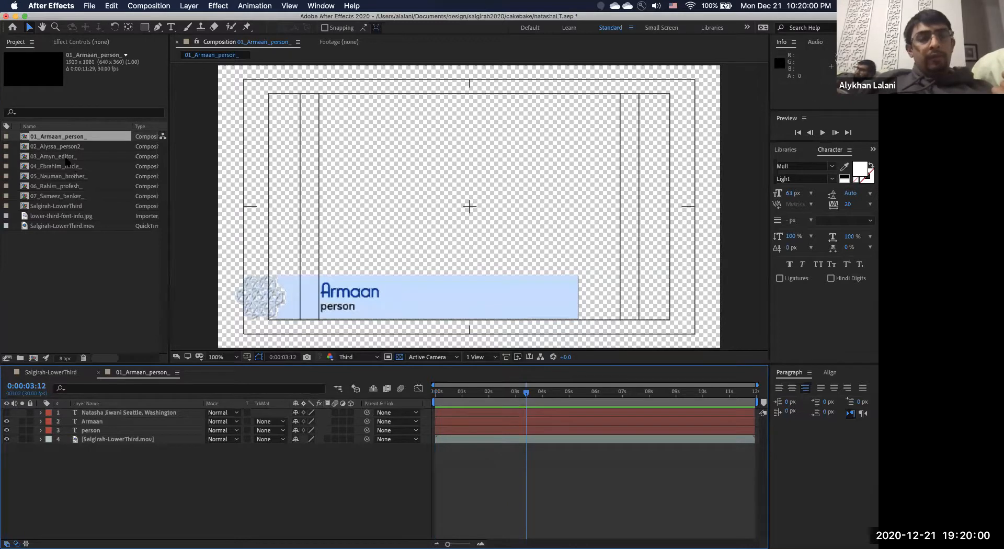
pyautogui.doubleClick(59, 148)
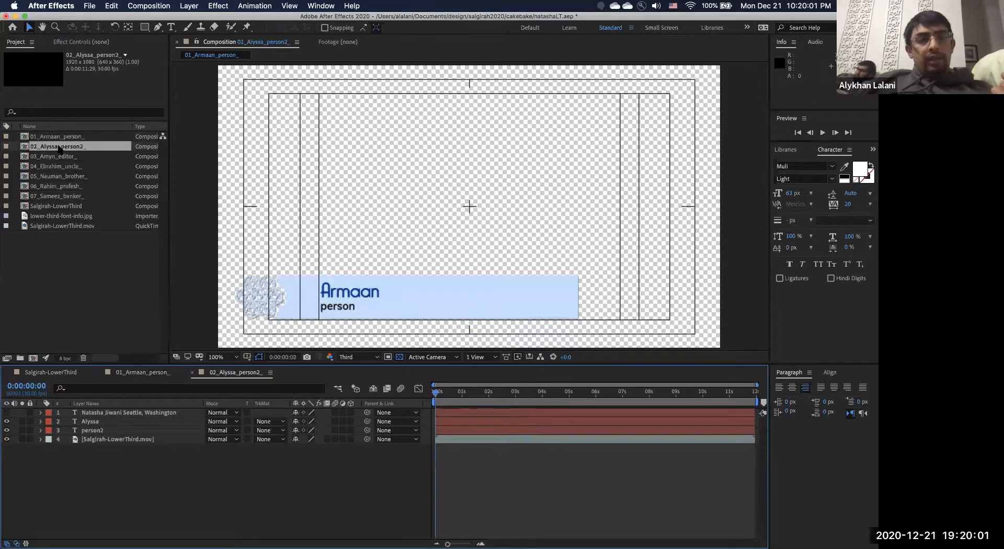
pyautogui.click(509, 394)
pyautogui.moveTo(510, 397); pyautogui.dragTo(539, 398)
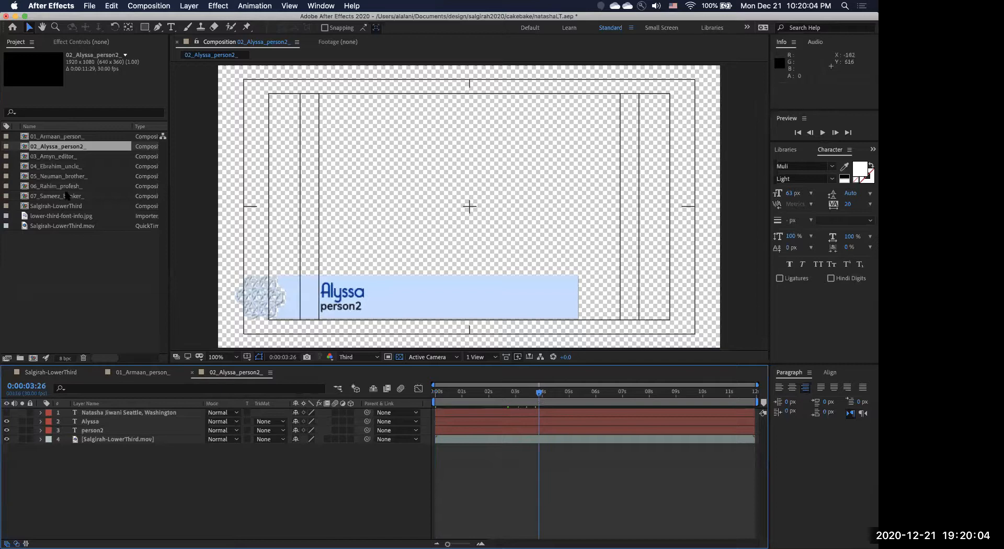
pyautogui.click(67, 195)
pyautogui.doubleClick(67, 195)
pyautogui.click(437, 393)
pyautogui.moveTo(437, 393); pyautogui.dragTo(578, 398)
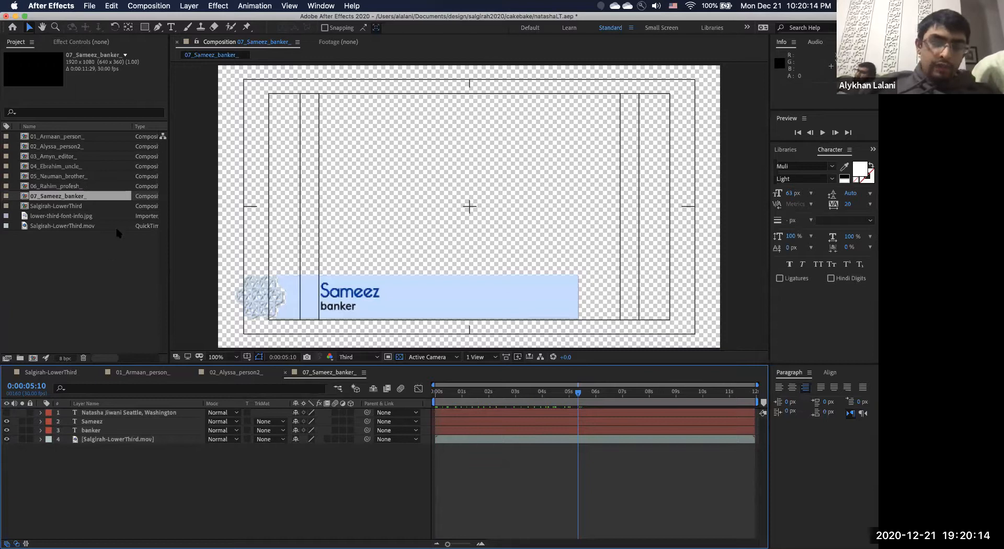
# Add the selected comps 01–07 to the Adobe Media Encoder queue via File > Export.
pyautogui.keyDown('shift'); pyautogui.click(72, 136); pyautogui.keyUp('shift')
pyautogui.click(90, 6)
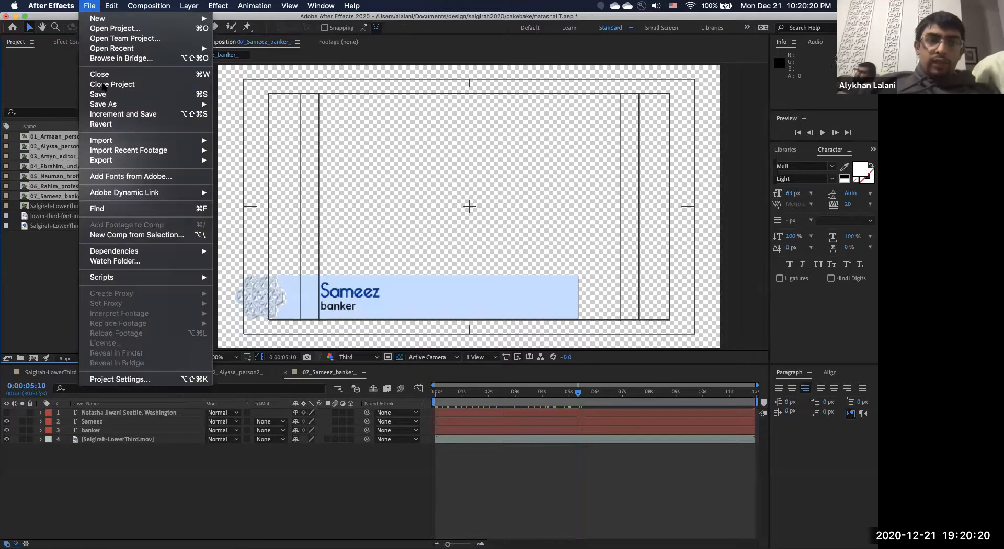
pyautogui.moveTo(133, 162)
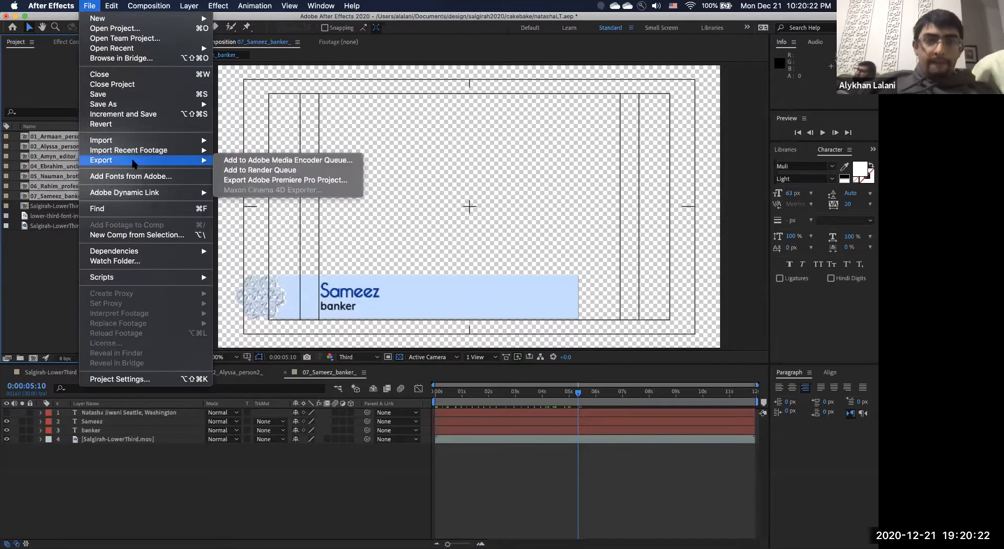
pyautogui.click(298, 161)
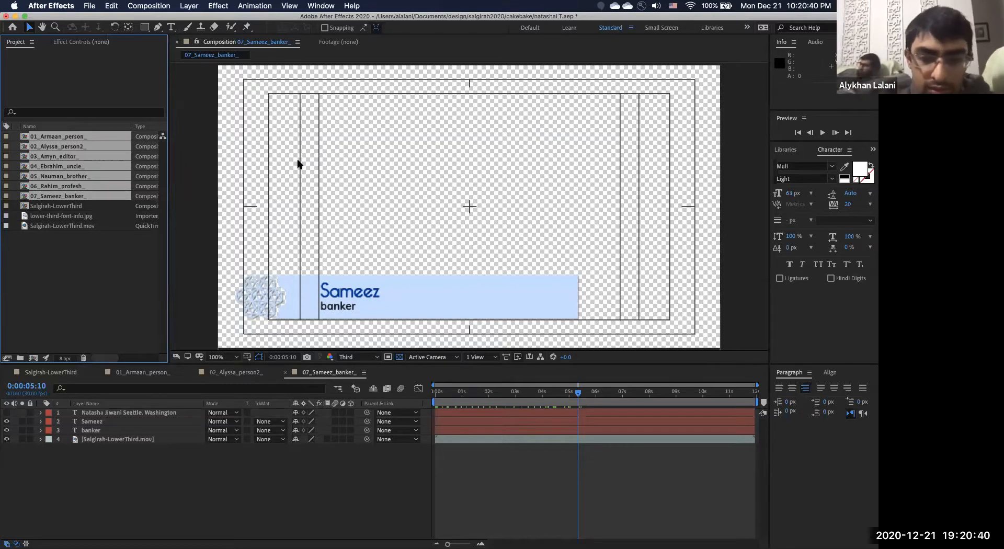
pyautogui.moveTo(369, 539)
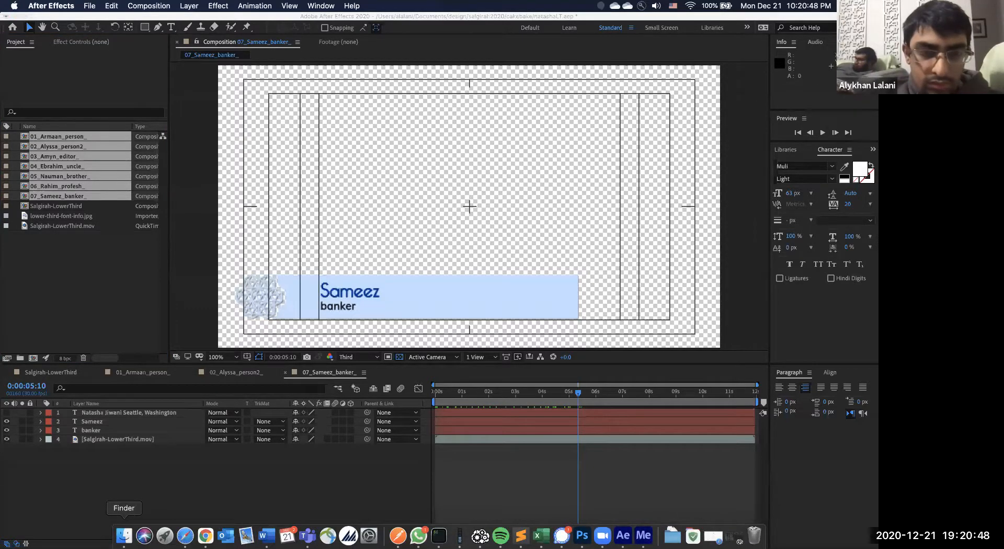
# Close the Scripts and Downloads Finder windows and switch back to After Effects via Mission Control.
pyautogui.click(124, 535)
pyautogui.click(383, 92)
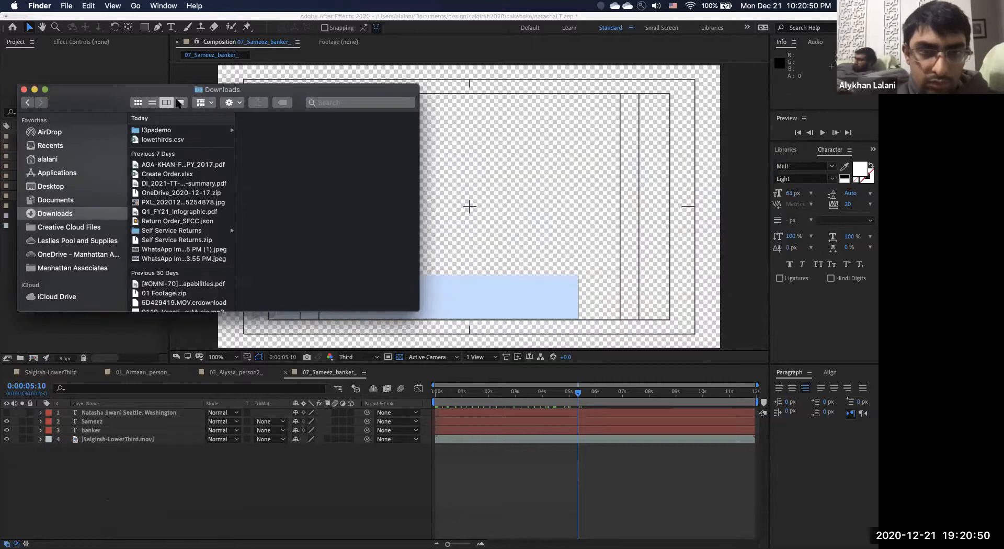
pyautogui.click(23, 89)
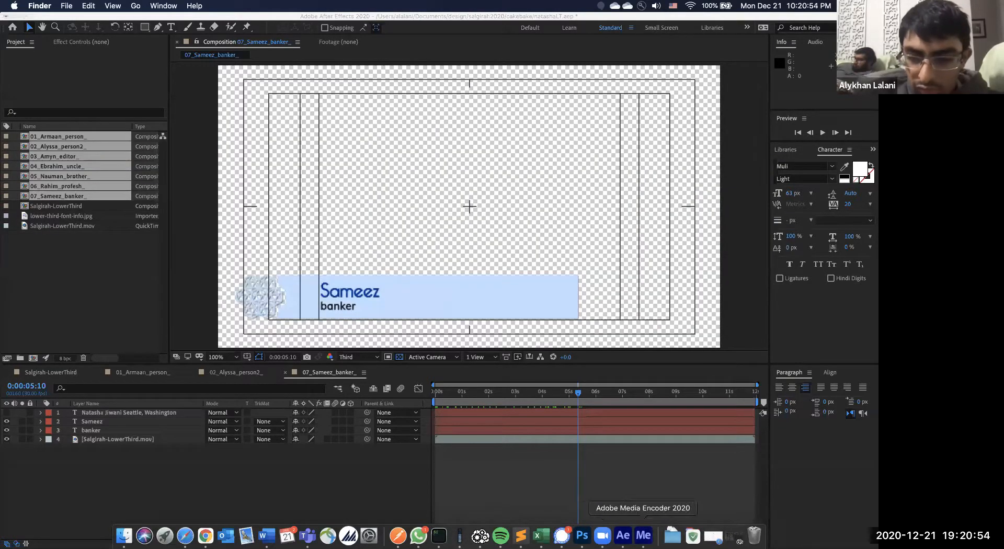
pyautogui.hotkey('ctrl', 'Up')
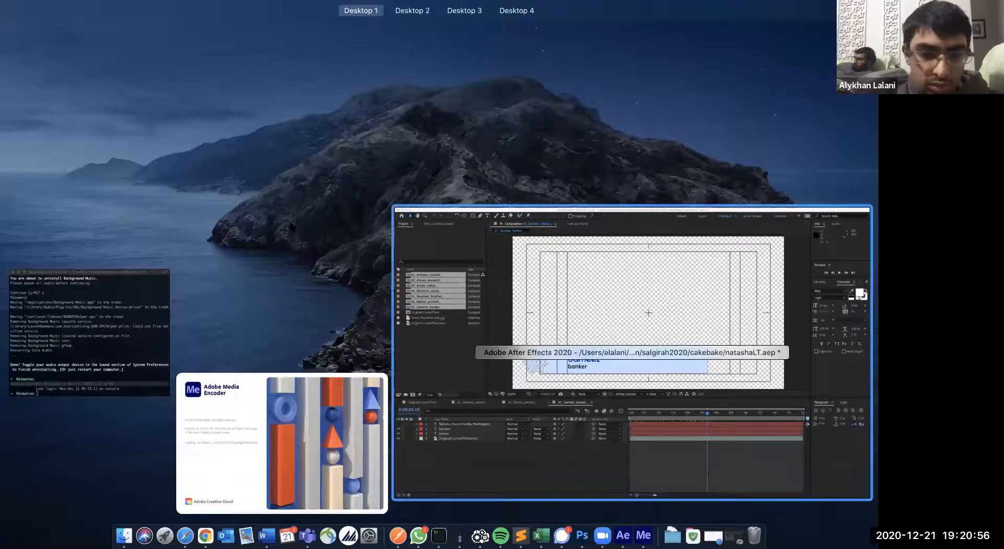
pyautogui.click(512, 245)
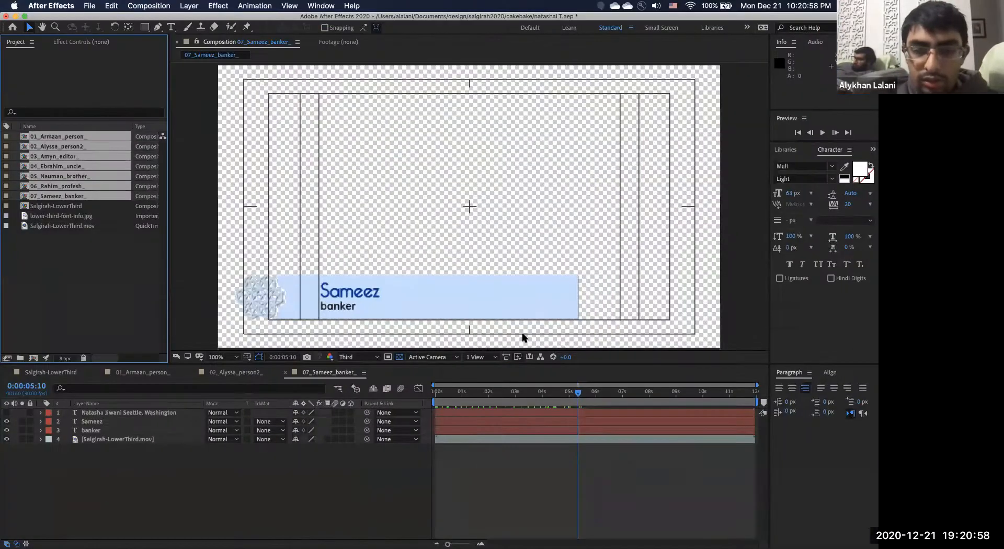
pyautogui.hotkey('ctrl', 'Up')
# Select all the failed cake and gift to imam jobs in the queue and delete them.
pyautogui.click(325, 142)
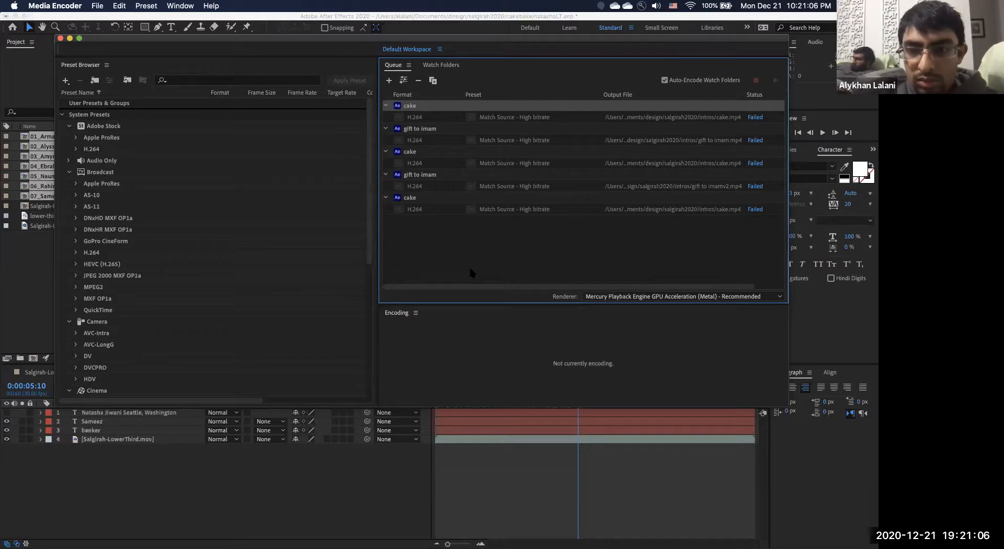
pyautogui.click(531, 118)
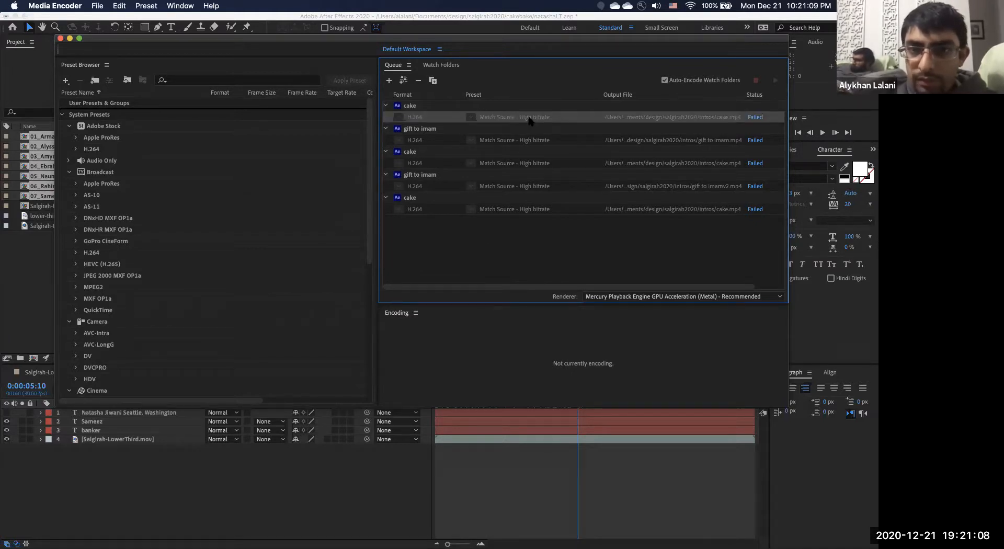
pyautogui.click(543, 212)
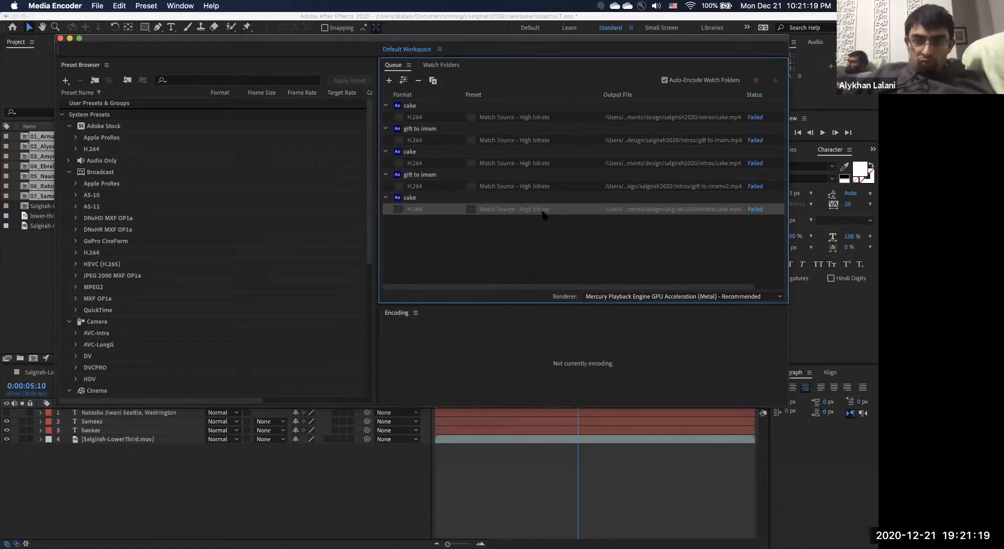
pyautogui.keyDown('shift'); pyautogui.click(551, 115); pyautogui.keyUp('shift')
pyautogui.press('Delete')
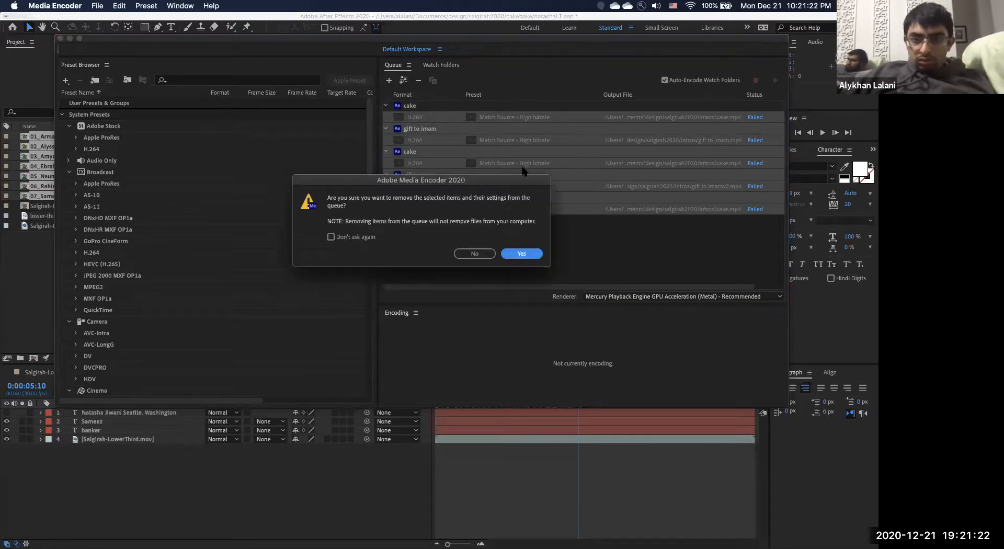
pyautogui.click(521, 253)
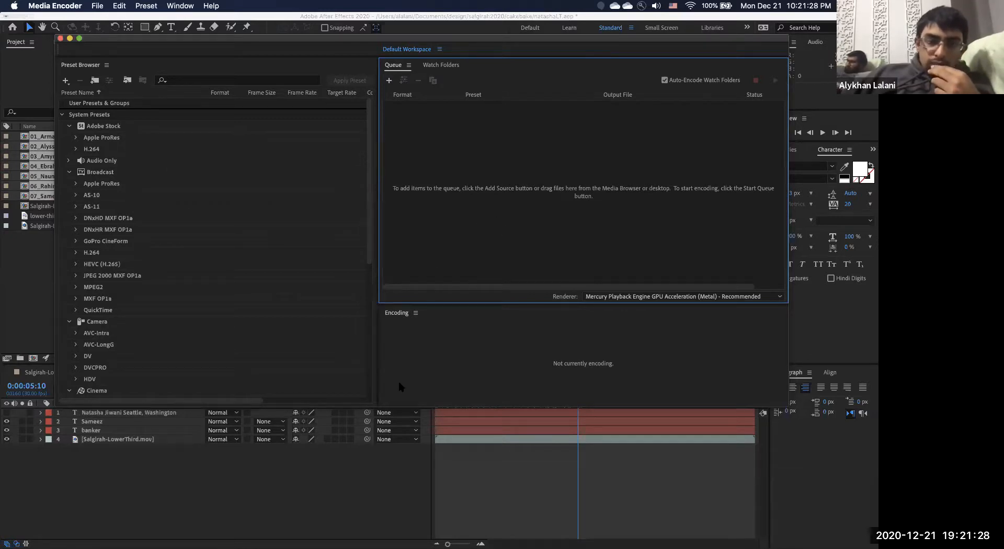
# Bring Media Encoder forward, then switch back to After Effects.
pyautogui.moveTo(419, 544)
pyautogui.click(643, 536)
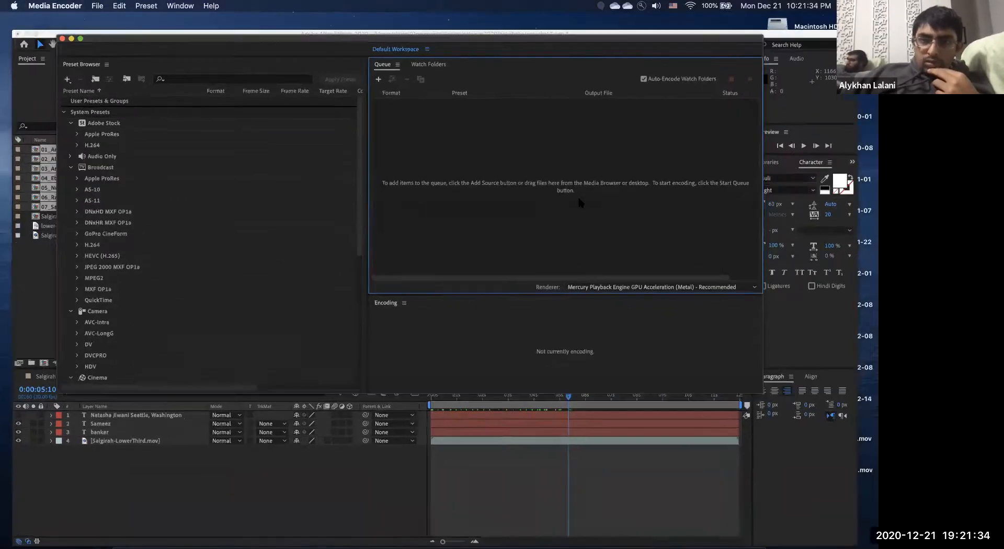
pyautogui.click(31, 156)
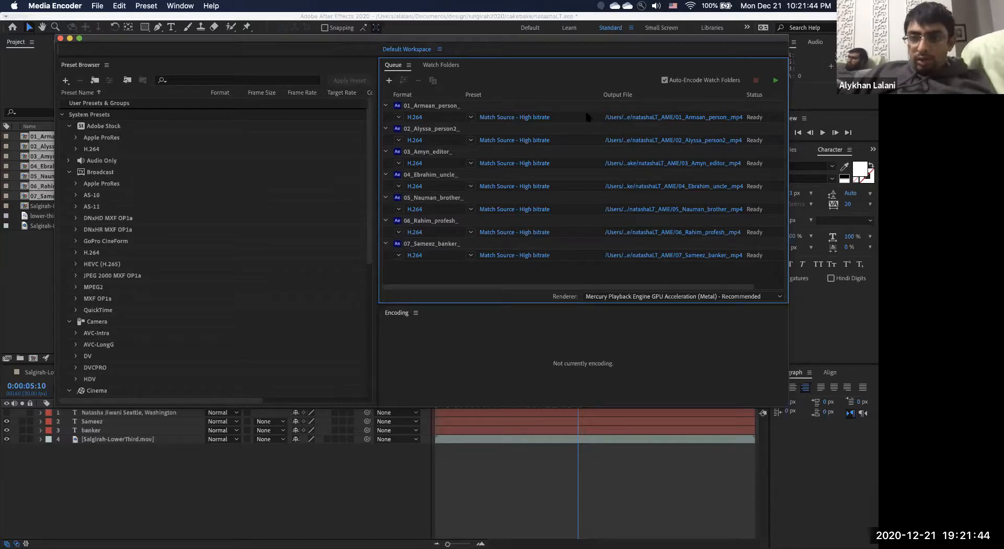
# Remove comps 04–07 from the queue and start rendering comps 01–03.
pyautogui.click(571, 119)
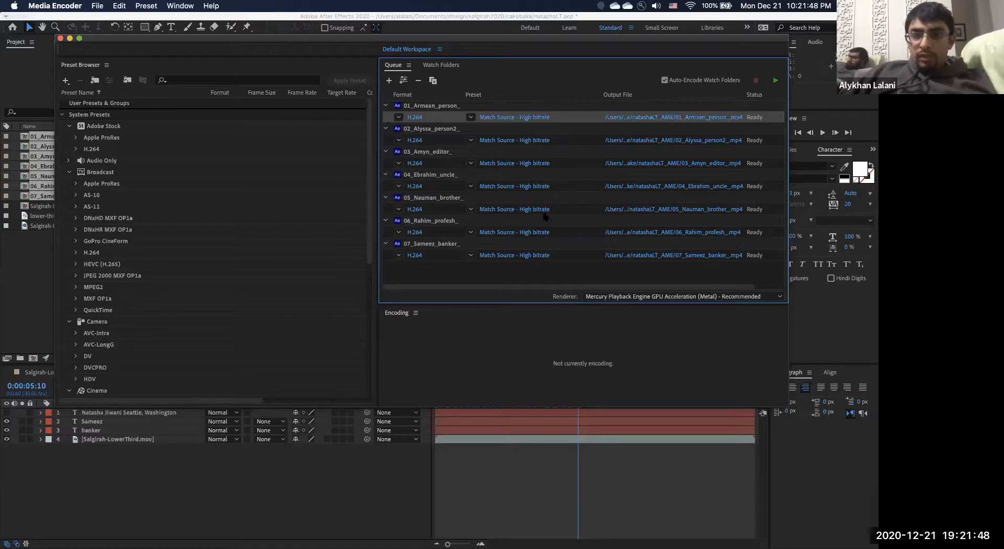
pyautogui.click(579, 255)
pyautogui.keyDown('shift'); pyautogui.click(579, 186); pyautogui.keyUp('shift')
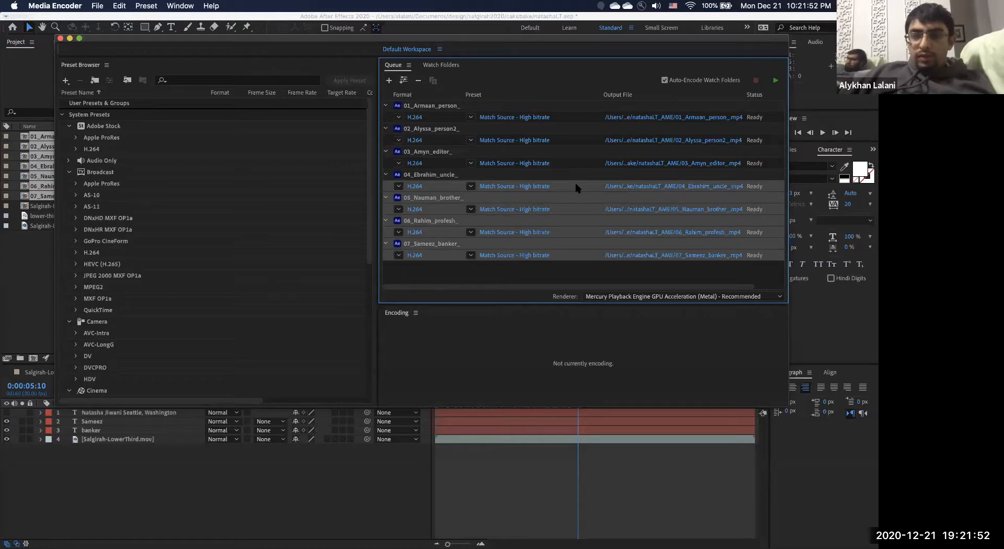
pyautogui.press('Delete')
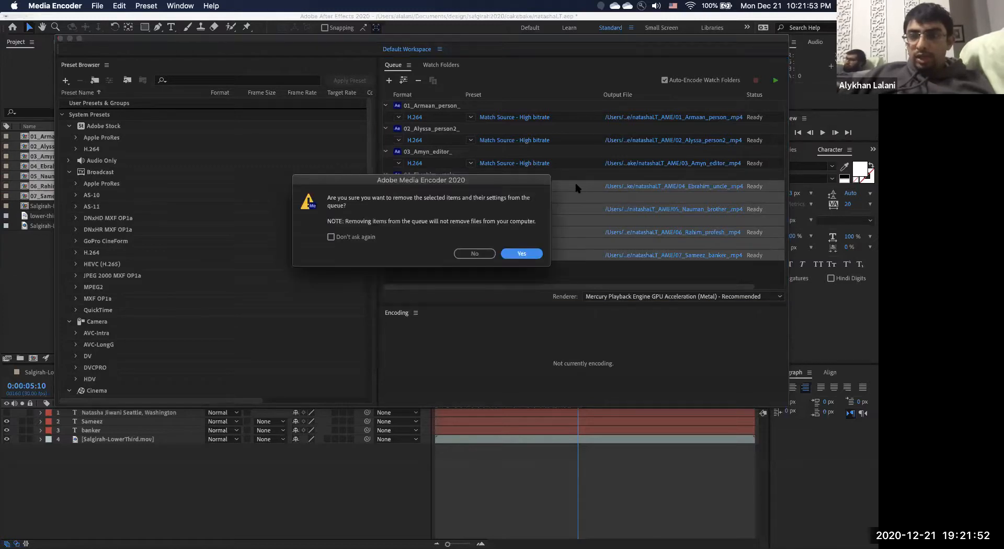
pyautogui.click(522, 254)
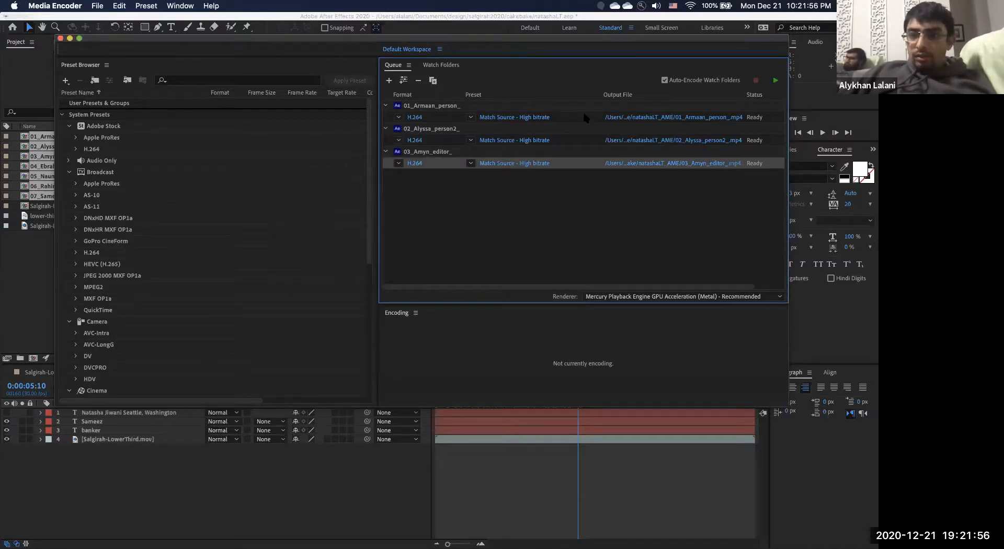
pyautogui.click(776, 80)
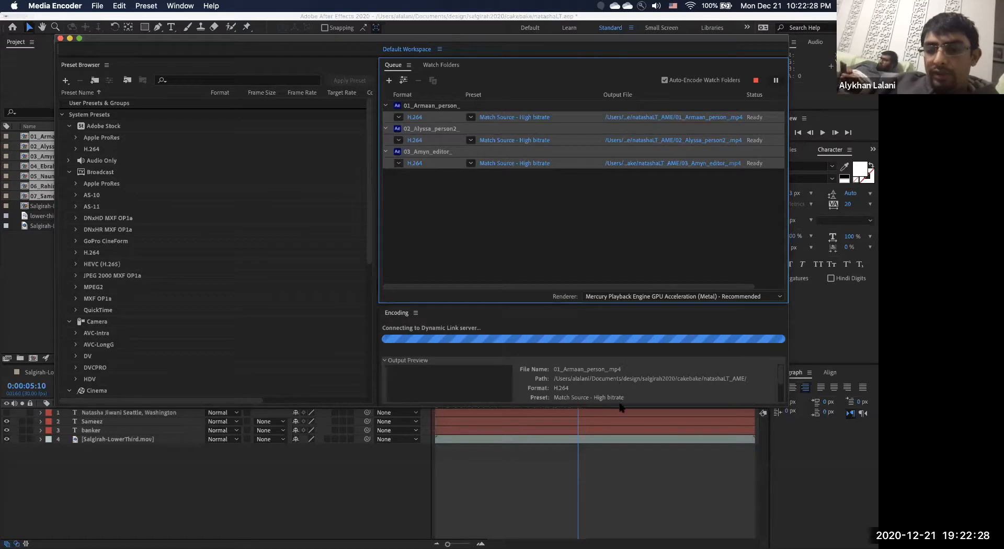
# Enlarge Media Encoder's encoding progress area, then scrub the lower-third animation in After Effects.
pyautogui.moveTo(623, 411); pyautogui.dragTo(621, 476)
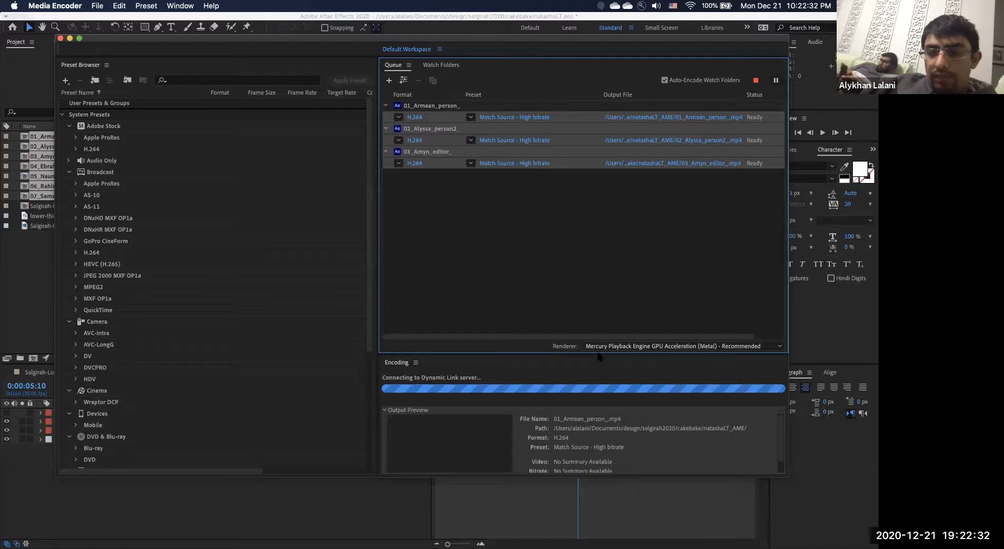
pyautogui.moveTo(600, 354); pyautogui.dragTo(601, 270)
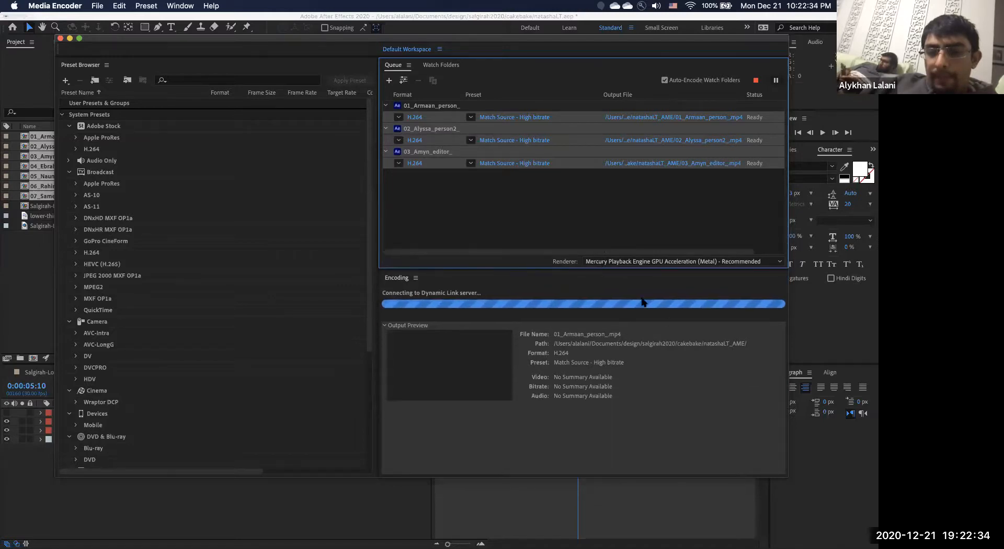
pyautogui.click(624, 362)
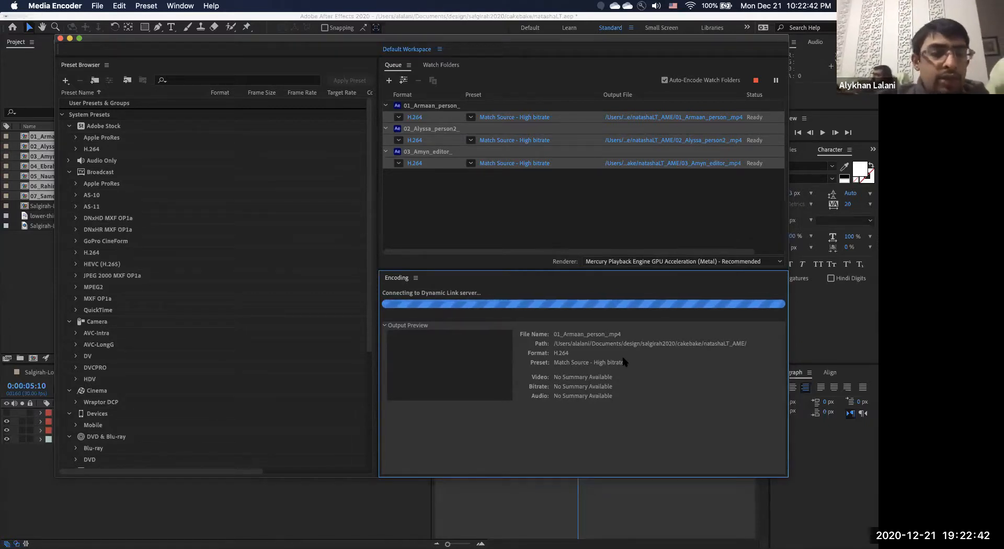
pyautogui.click(14, 282)
pyautogui.moveTo(448, 398); pyautogui.dragTo(575, 400)
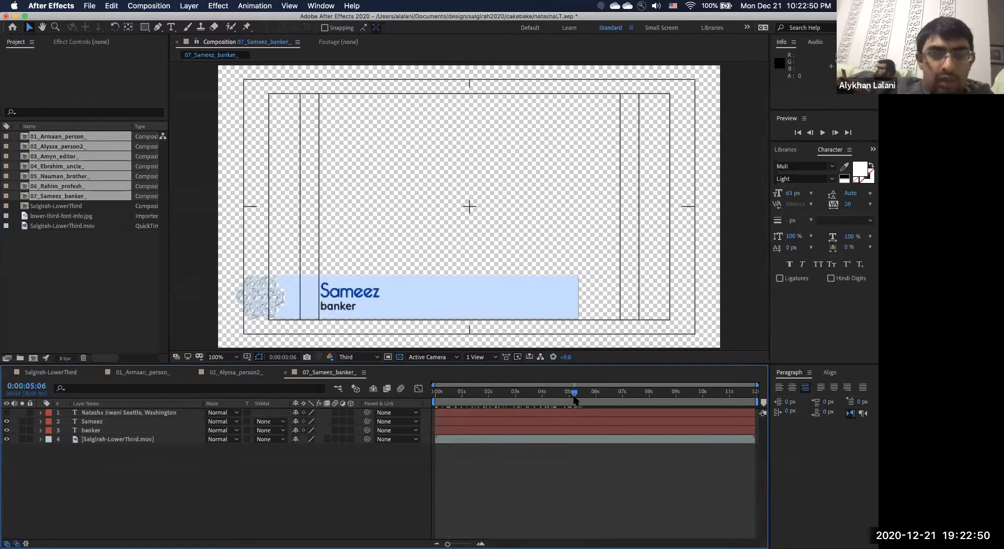
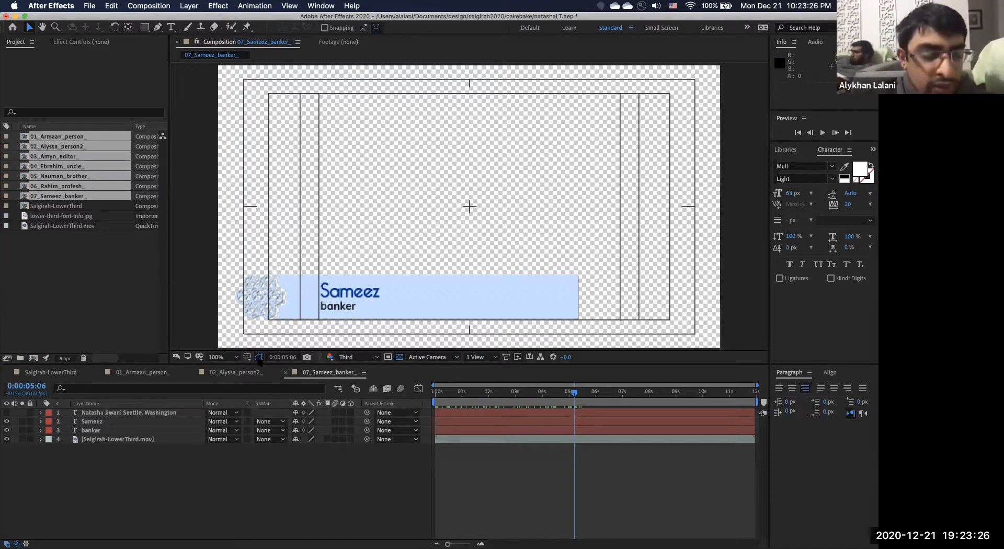
# Scrub partway into the lower-third animation, then open Downloads from the Dock stack in Finder.
pyautogui.moveTo(437, 399); pyautogui.dragTo(522, 394)
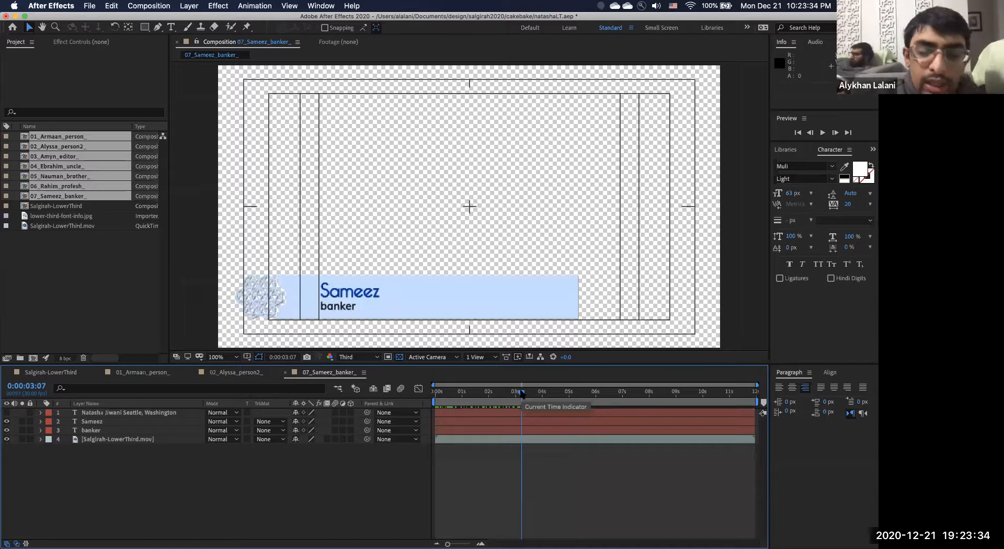
pyautogui.moveTo(287, 536)
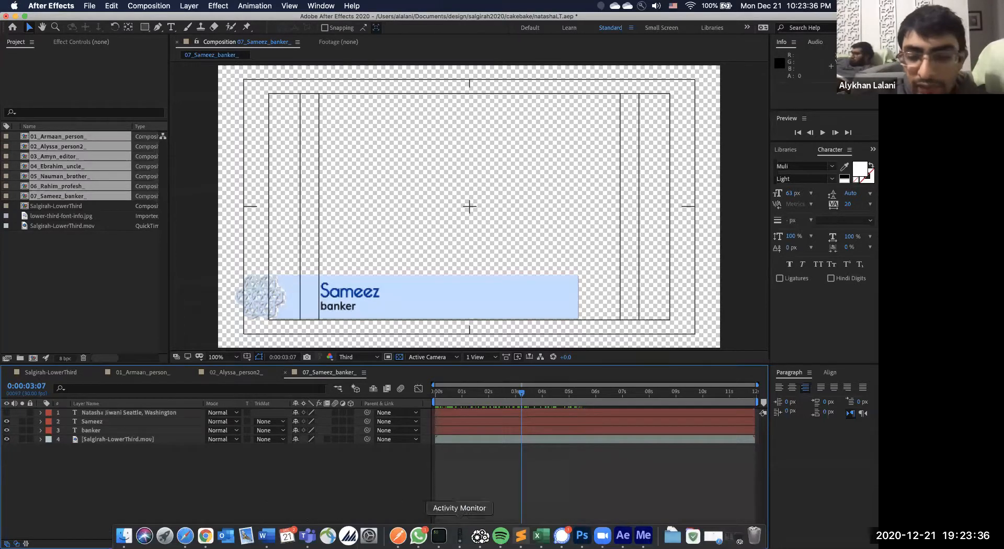
pyautogui.click(672, 534)
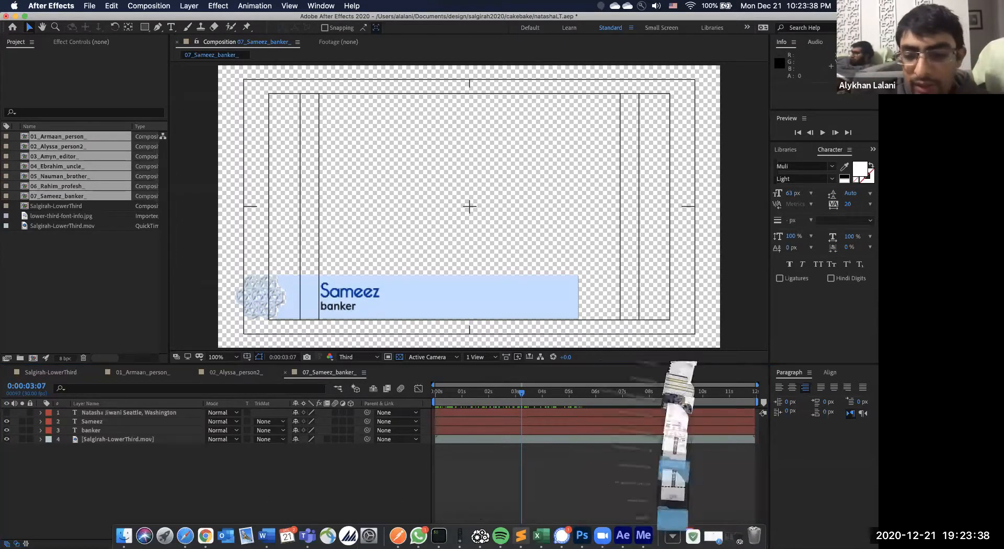
pyautogui.click(727, 131)
# Open lowethirds.csv in TextEdit via Open With.
pyautogui.click(319, 256)
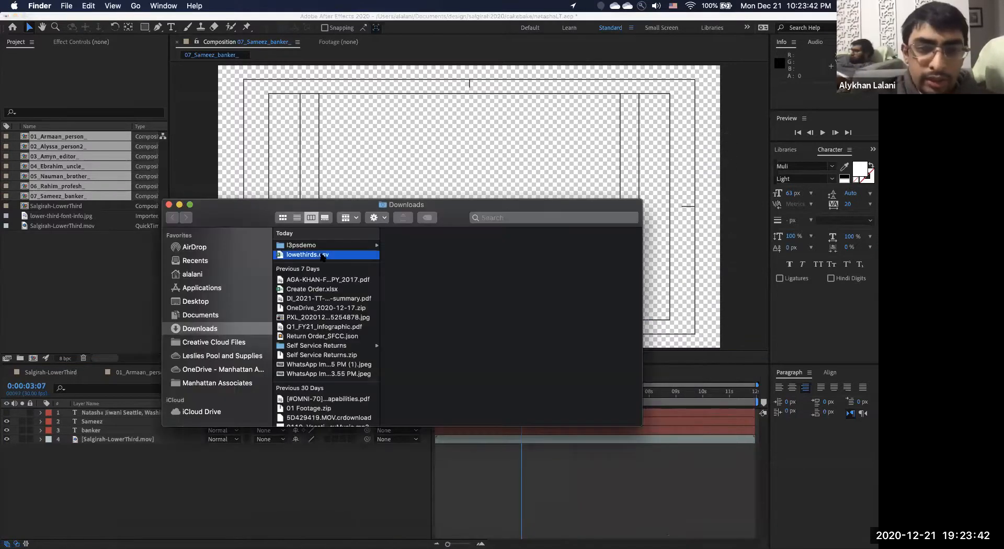
pyautogui.rightClick(319, 256)
pyautogui.moveTo(342, 270)
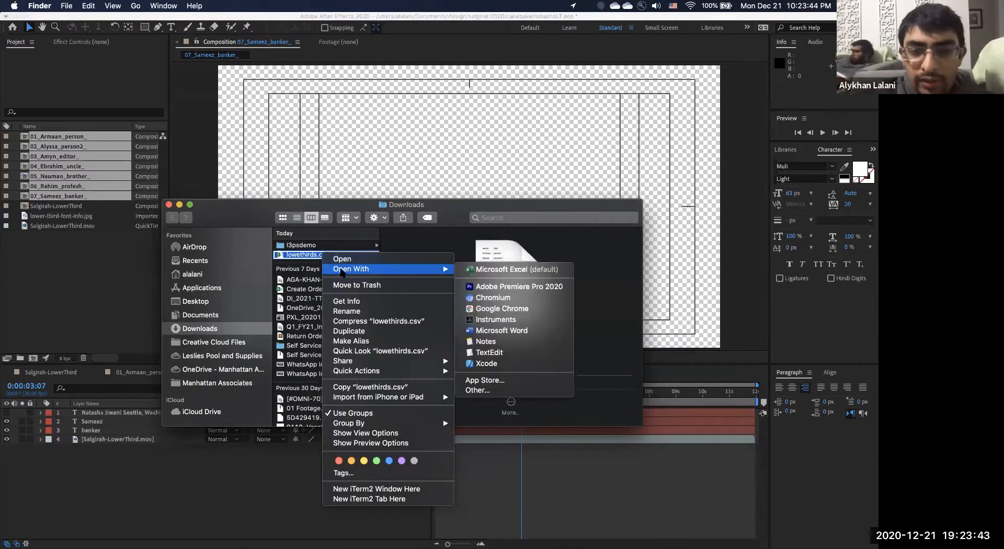
pyautogui.click(501, 355)
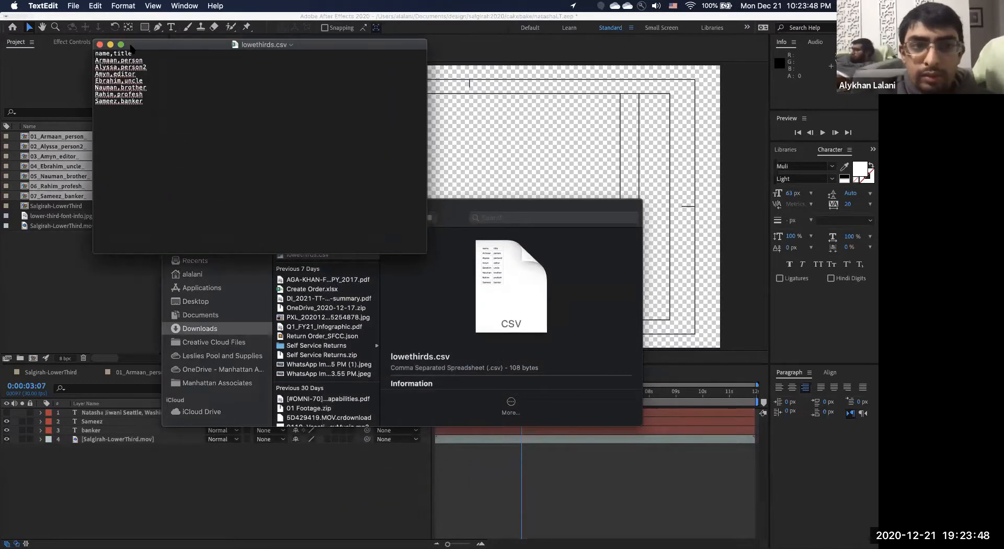
# Replace the fourth entry's title 'uncle' with Atlanta, GA and close the file.
pyautogui.tripleClick(164, 92)
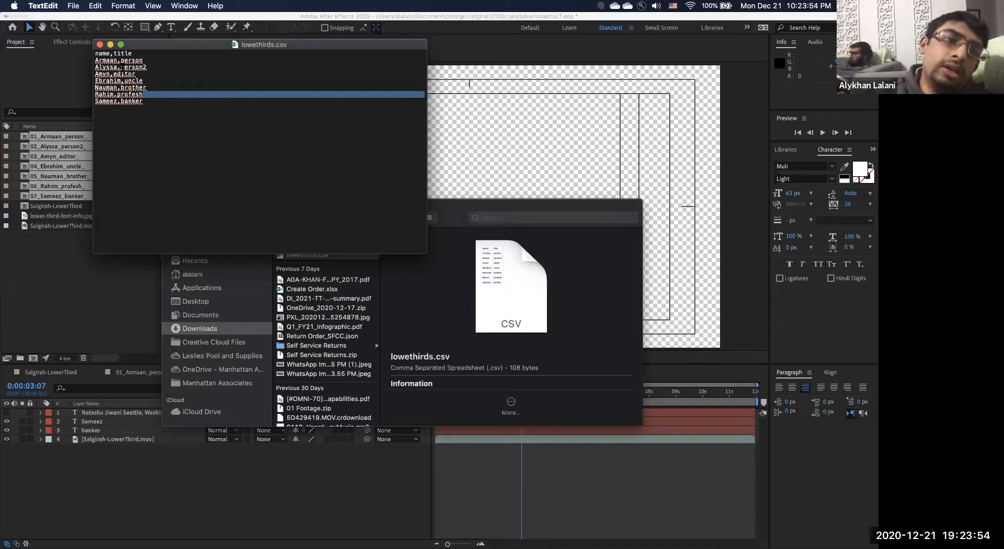
pyautogui.click(160, 80)
pyautogui.hotkey('shift', 'alt', 'Left')
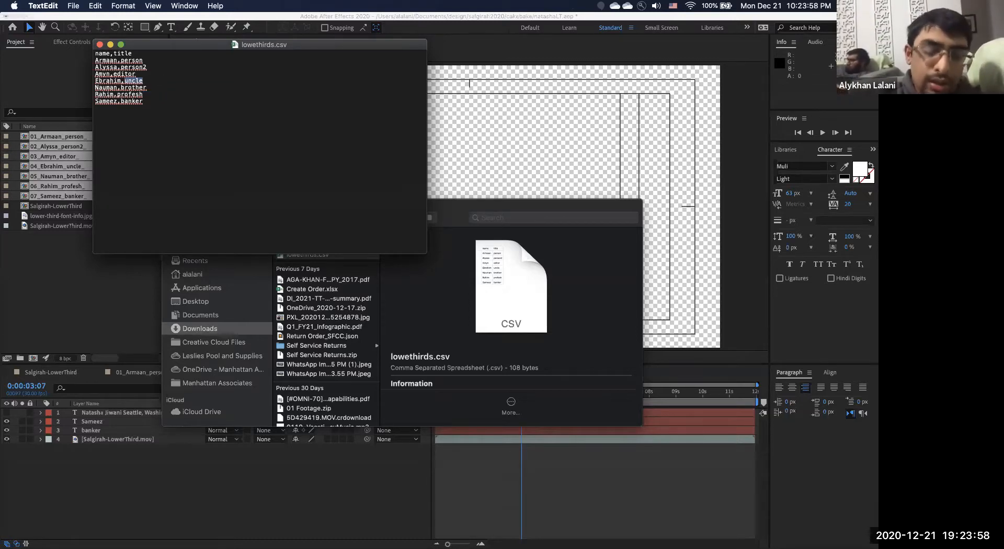
pyautogui.write('Ali')
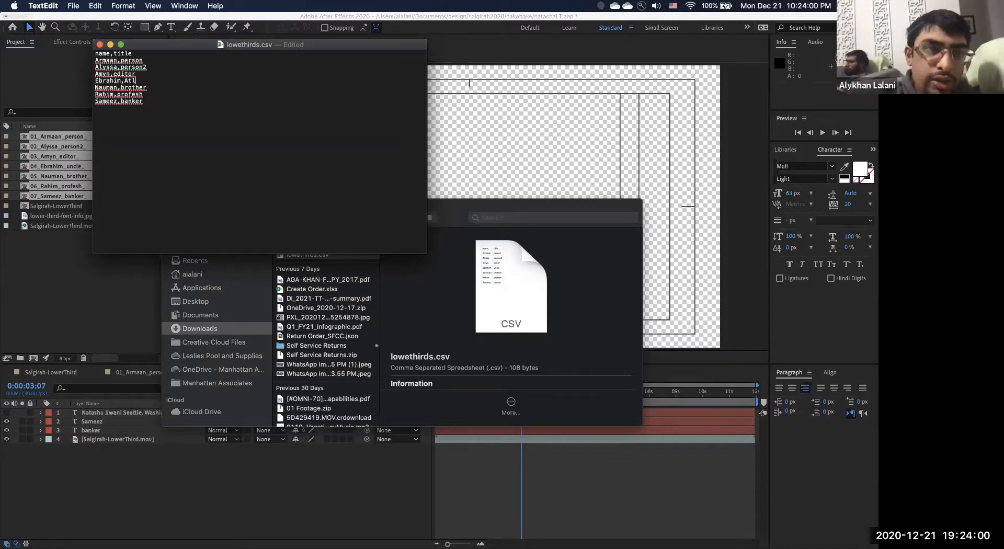
pyautogui.write('anta, GA')
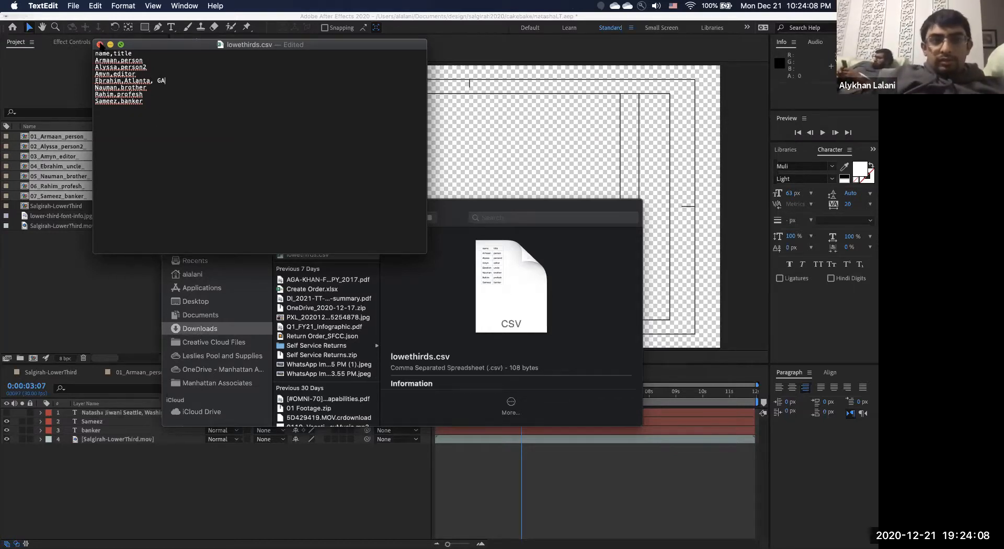
pyautogui.click(100, 44)
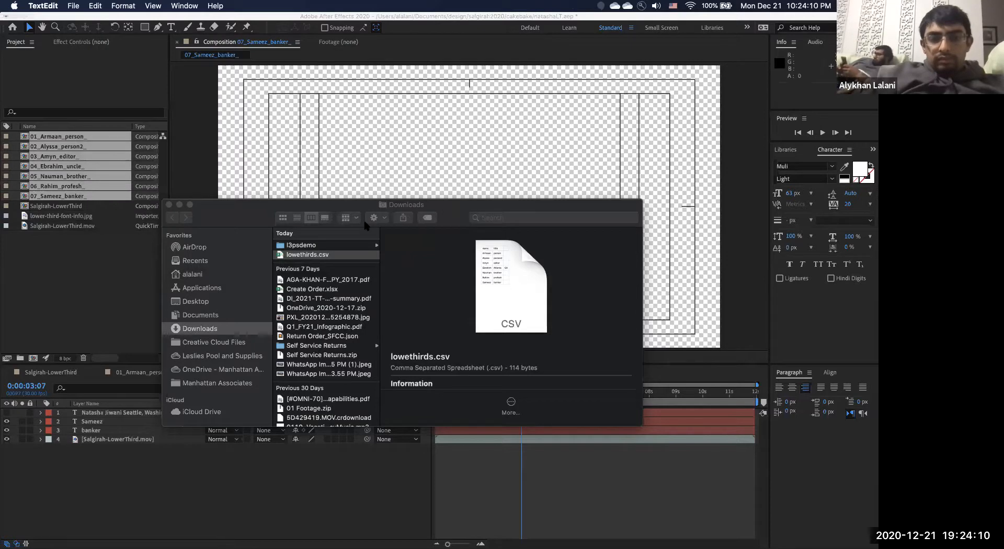
# Quick Look lowethirds.csv as a table, then return to After Effects.
pyautogui.click(357, 257)
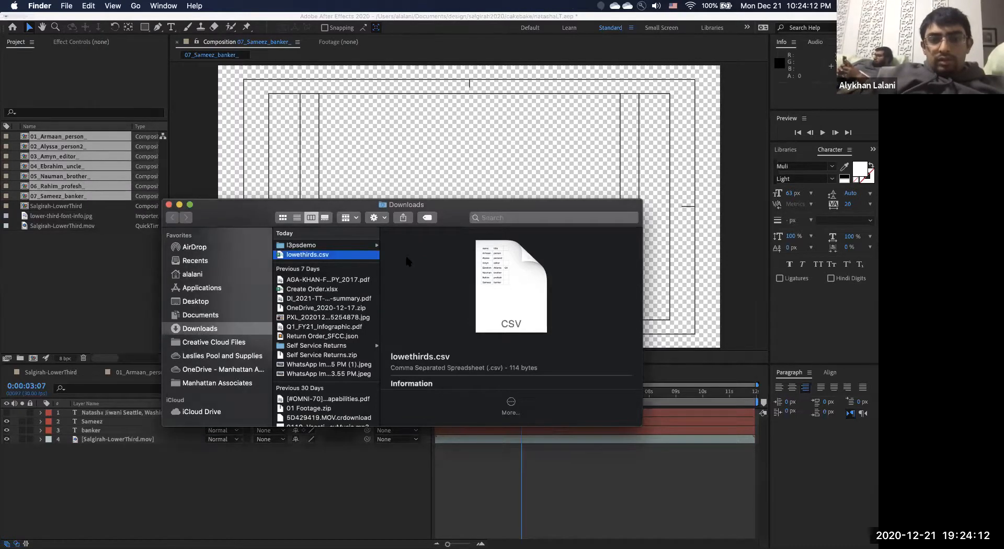
pyautogui.press('space')
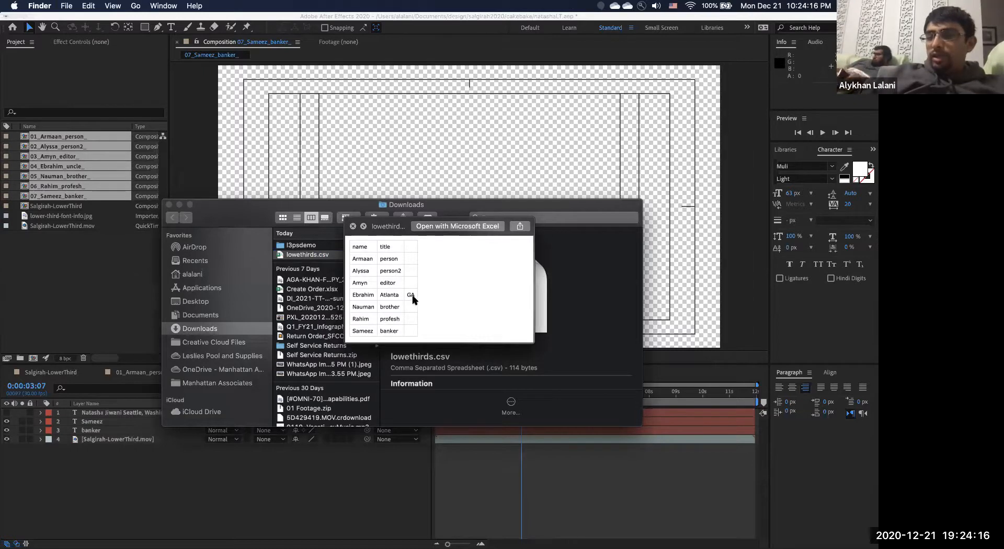
pyautogui.press('space')
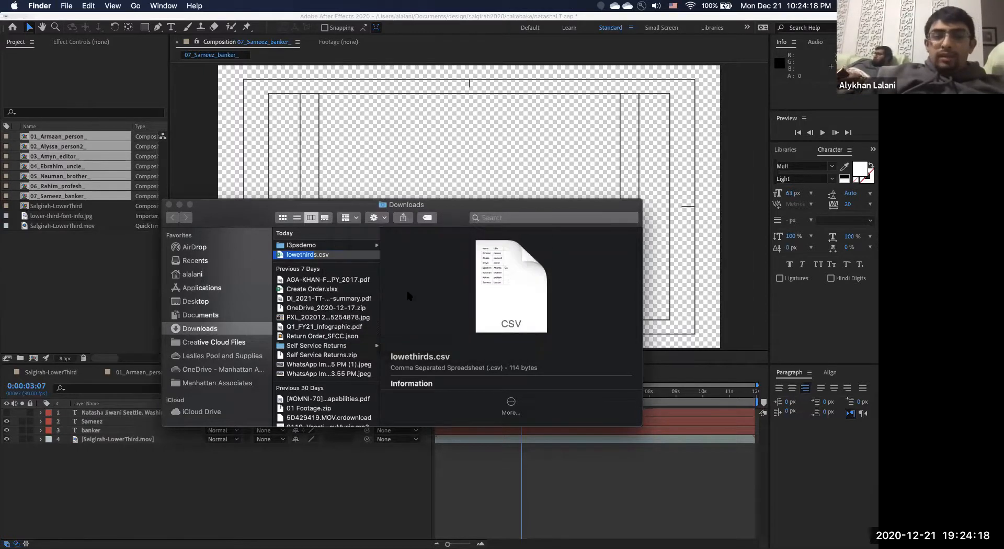
pyautogui.click(68, 309)
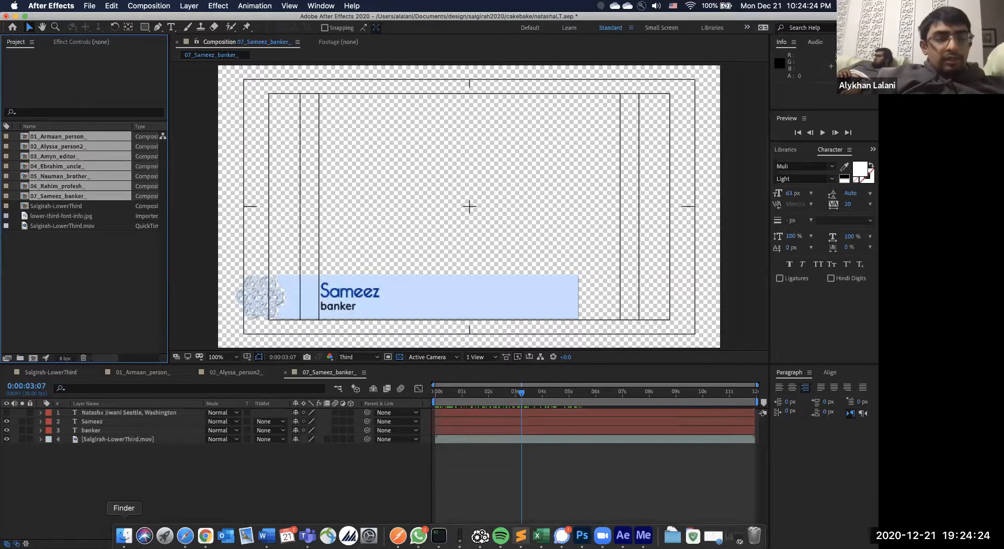
# Reopen lowethirds.csv in TextEdit from the Downloads window.
pyautogui.click(123, 544)
pyautogui.click(299, 255)
pyautogui.rightClick(300, 255)
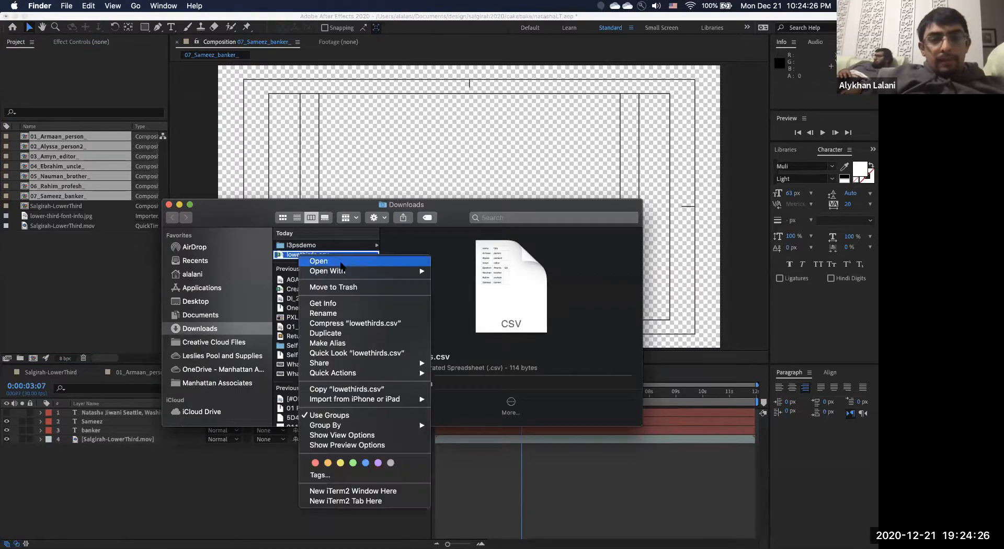
pyautogui.moveTo(397, 271)
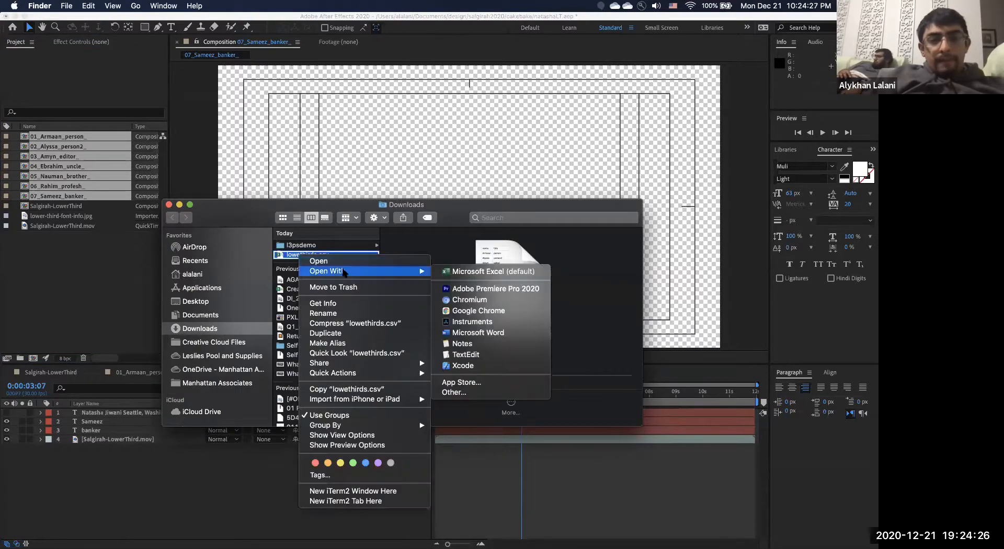
pyautogui.click(477, 355)
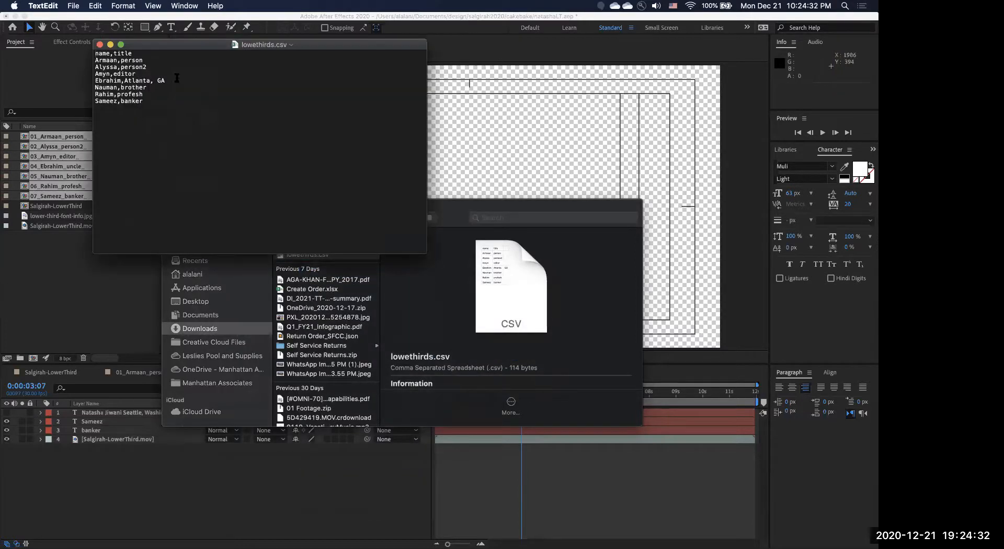
# Wrap Atlanta, GA in double quotes and save the CSV.
pyautogui.click(177, 82)
pyautogui.write('"')
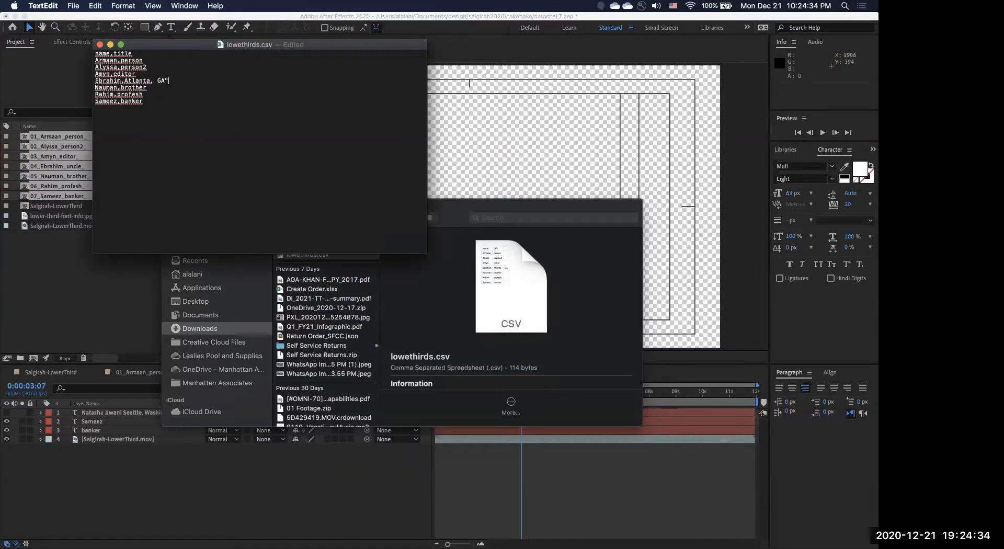
pyautogui.click(125, 81)
pyautogui.write('"')
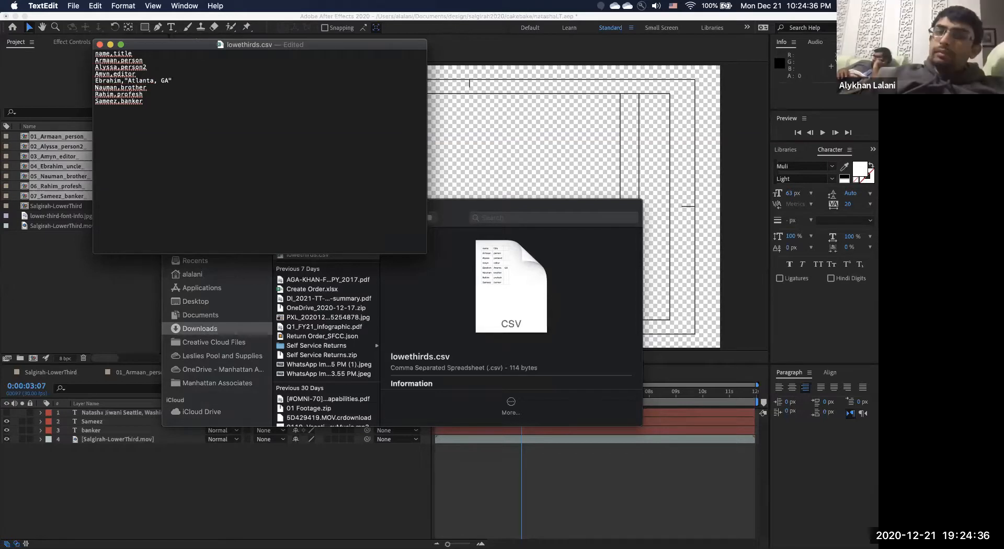
pyautogui.press('super+s')
# Delete the seven existing person compositions 01–07 from the Project panel.
pyautogui.click(87, 275)
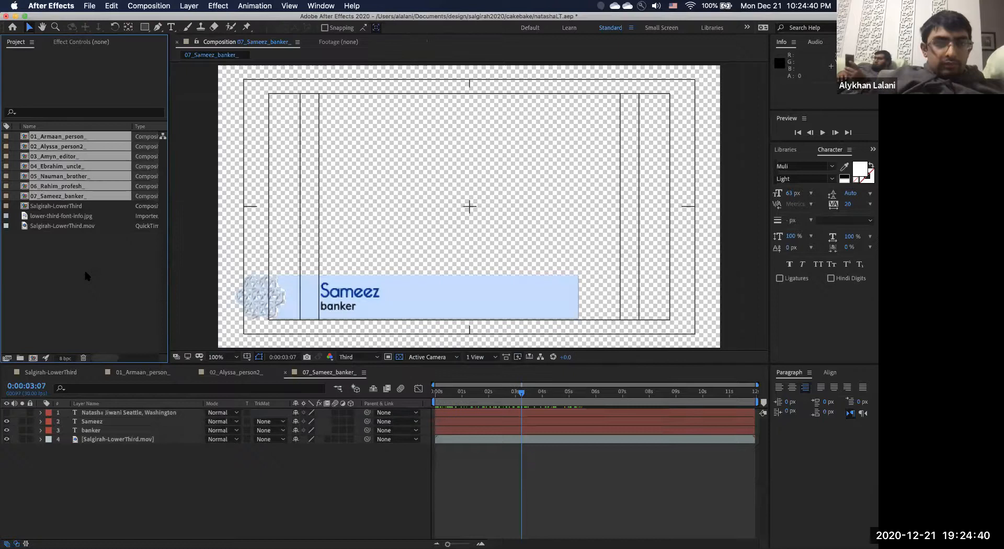
pyautogui.rightClick(82, 192)
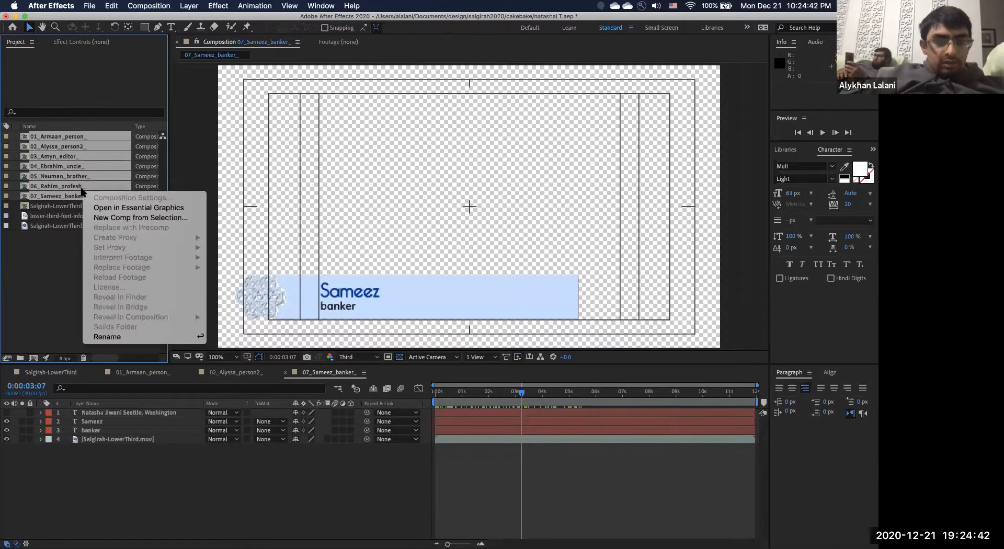
pyautogui.click(22, 249)
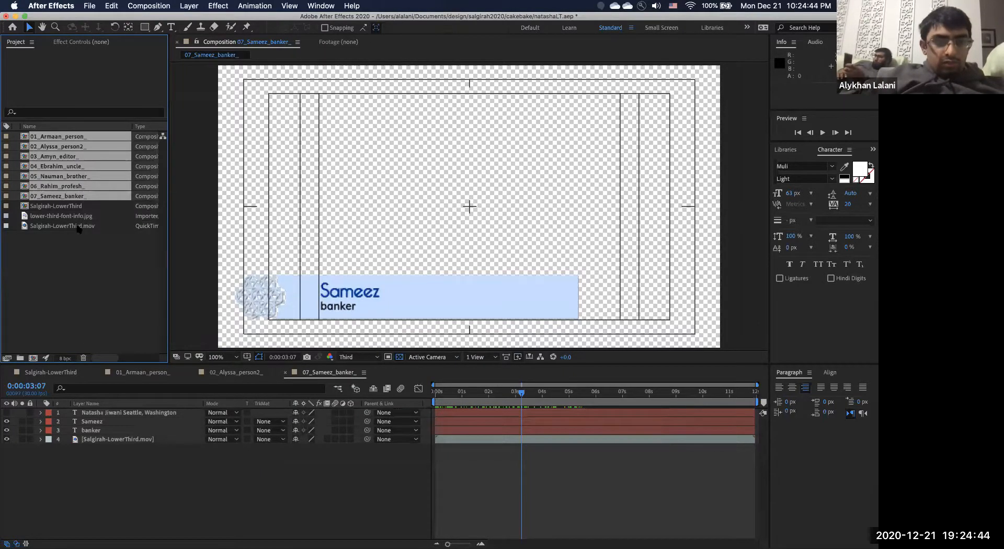
pyautogui.click(79, 245)
pyautogui.click(74, 198)
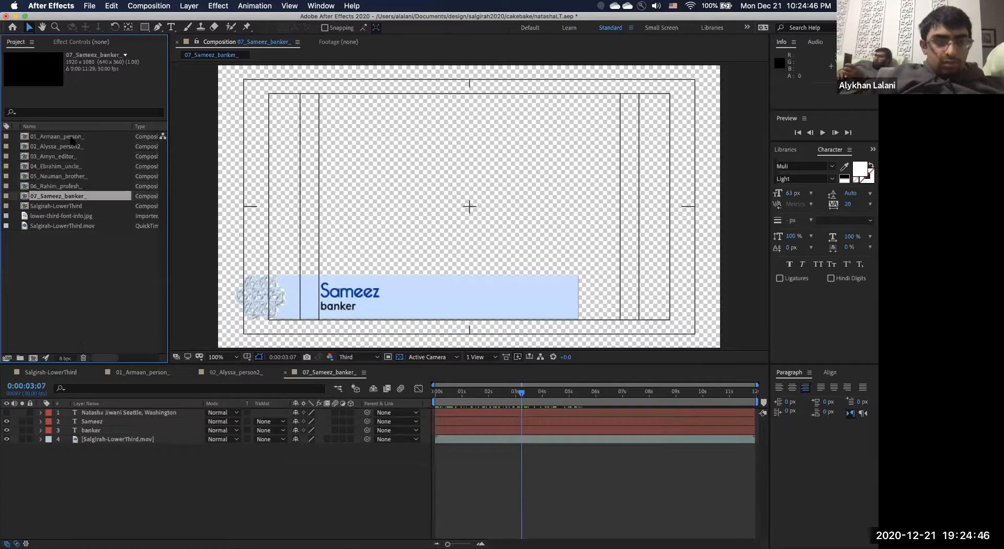
pyautogui.keyDown('shift'); pyautogui.click(72, 138); pyautogui.keyUp('shift')
pyautogui.press('Delete')
pyautogui.click(539, 298)
pyautogui.press('super+Tab')
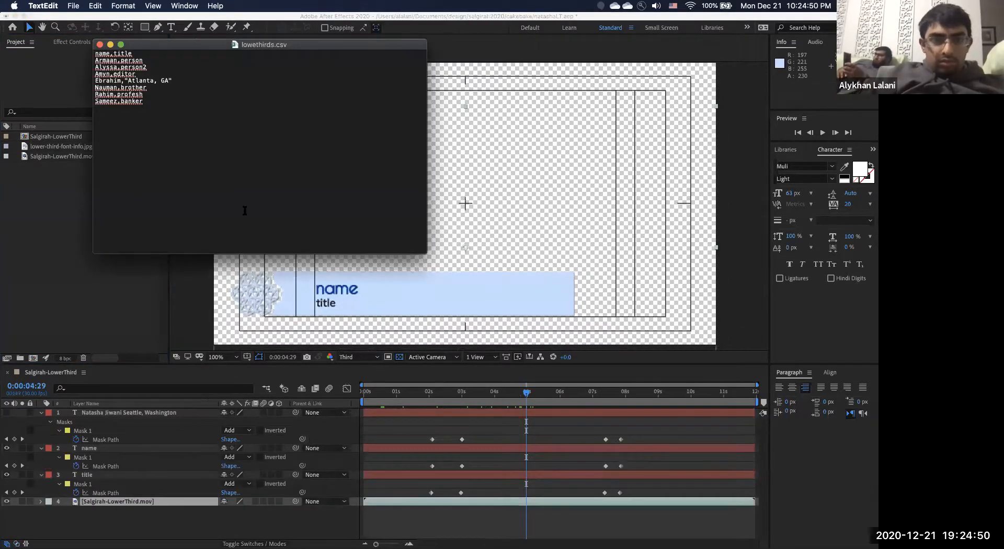
pyautogui.click(38, 213)
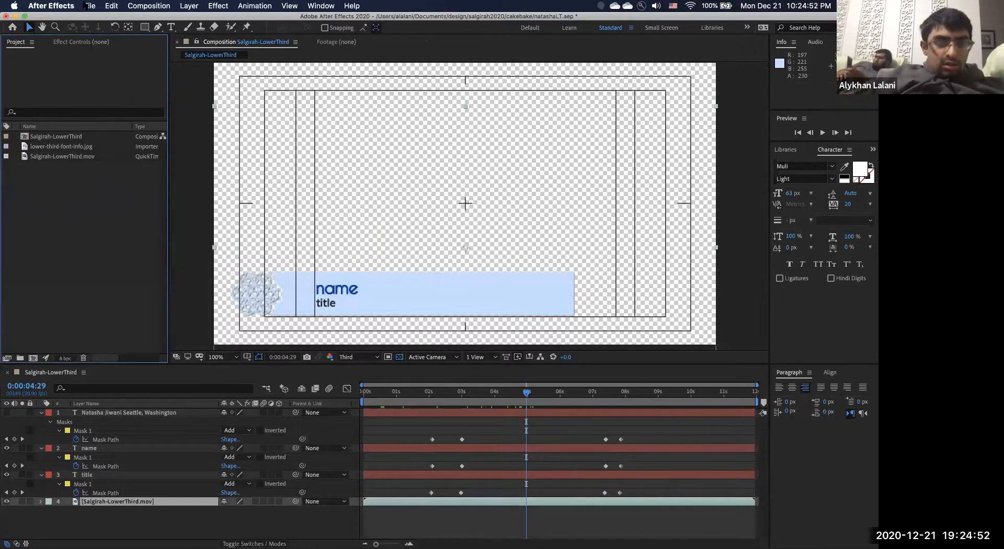
# Select the lower-third template composition in the Project panel.
pyautogui.click(89, 5)
pyautogui.moveTo(124, 278)
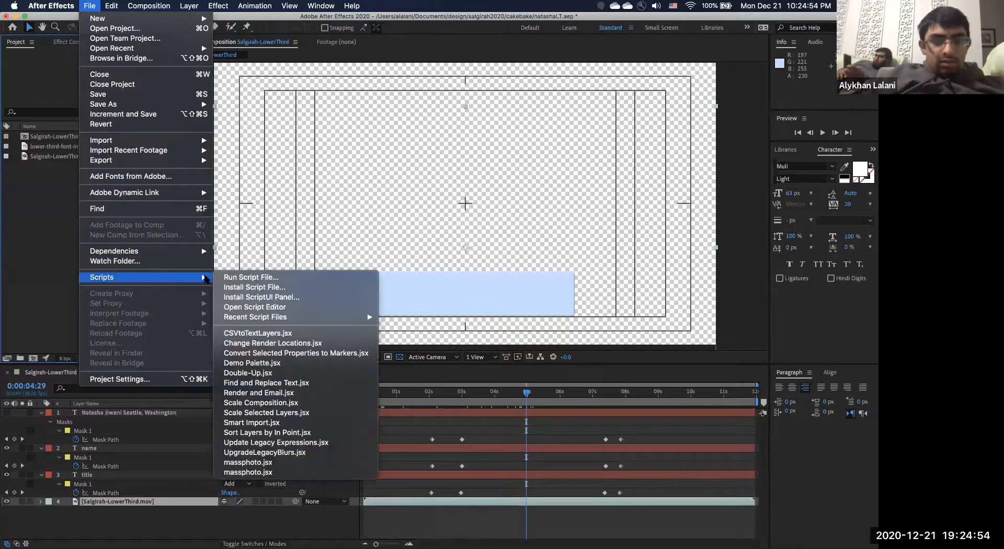
pyautogui.click(51, 141)
pyautogui.click(51, 139)
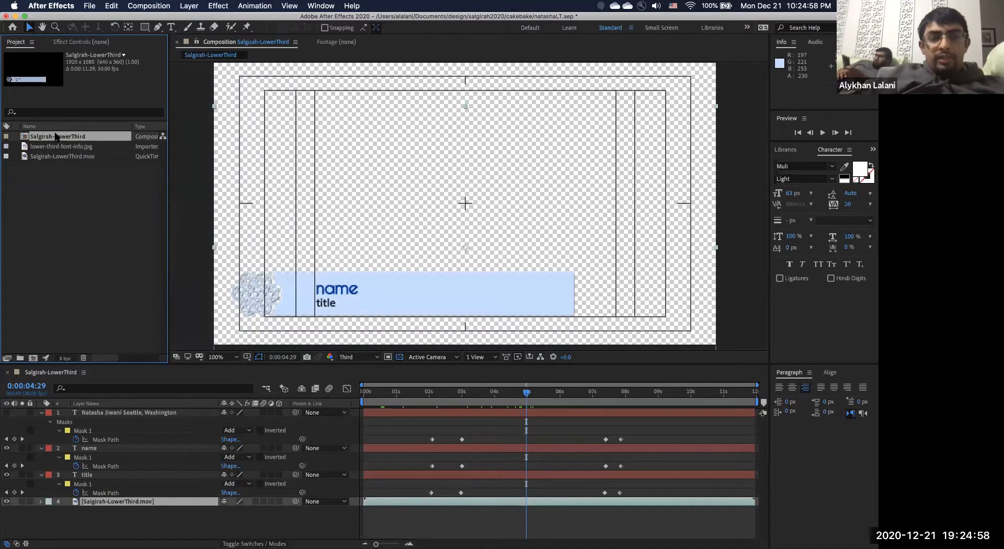
# Rerun the CSVtoTextLayers script on lowethirds.csv and select comp 04 (Atlanta, GA).
pyautogui.click(88, 5)
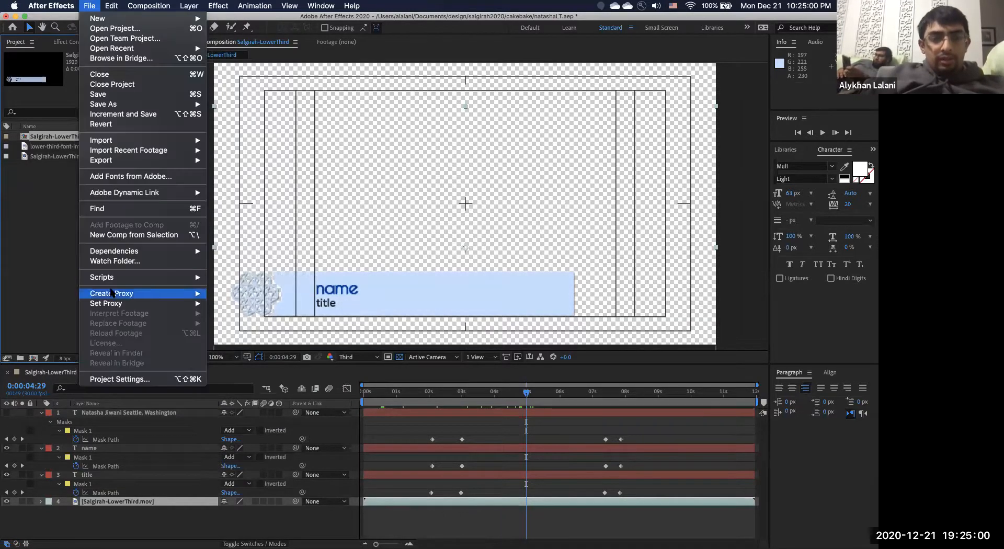
pyautogui.moveTo(117, 277)
pyautogui.moveTo(283, 317)
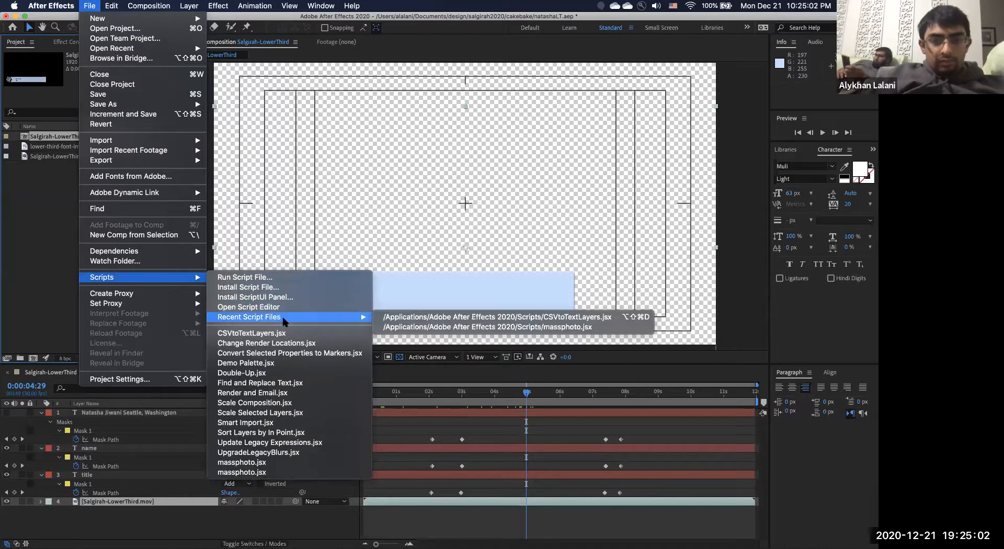
pyautogui.click(413, 317)
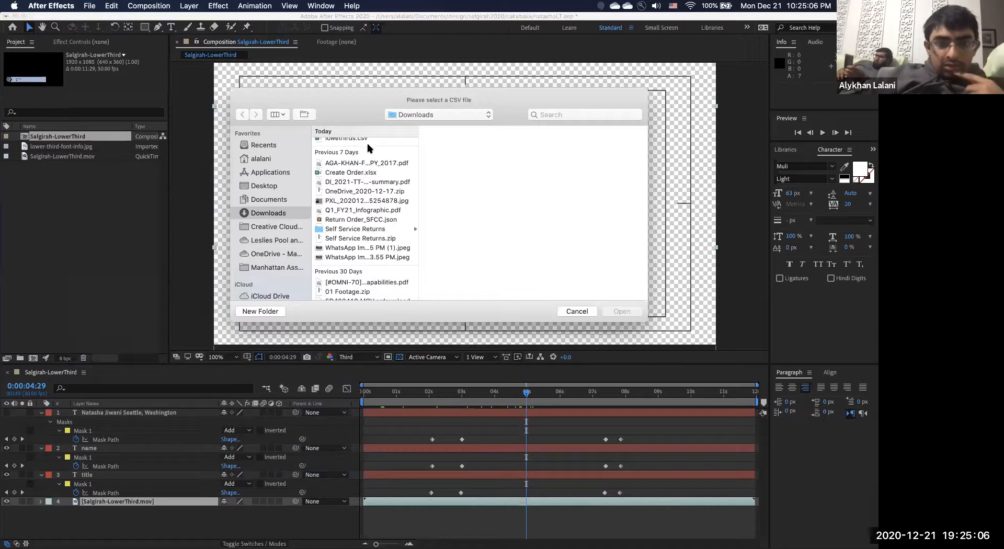
pyautogui.click(366, 141)
pyautogui.doubleClick(345, 142)
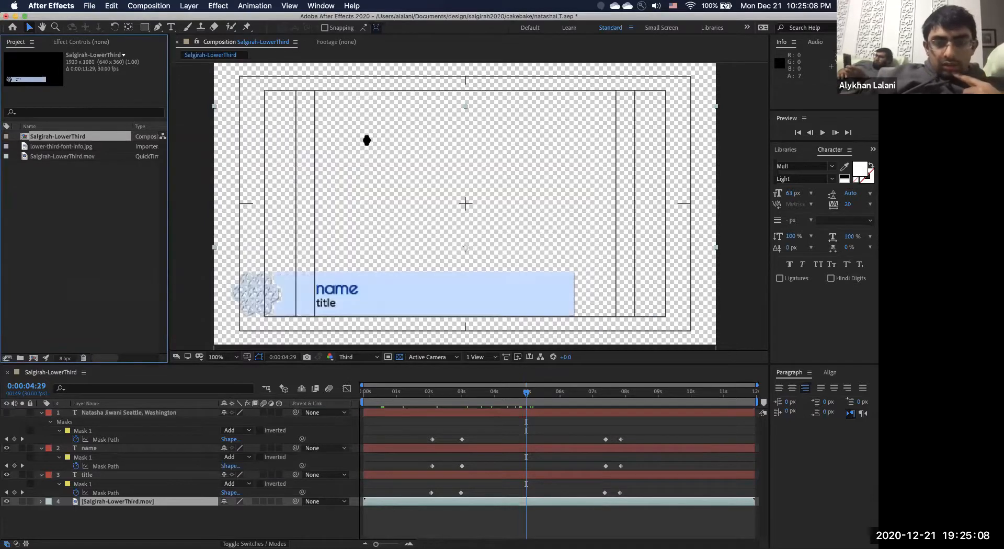
pyautogui.click(95, 166)
# Open comp 04 and play a preview of its Atlanta, GA lower third.
pyautogui.doubleClick(94, 166)
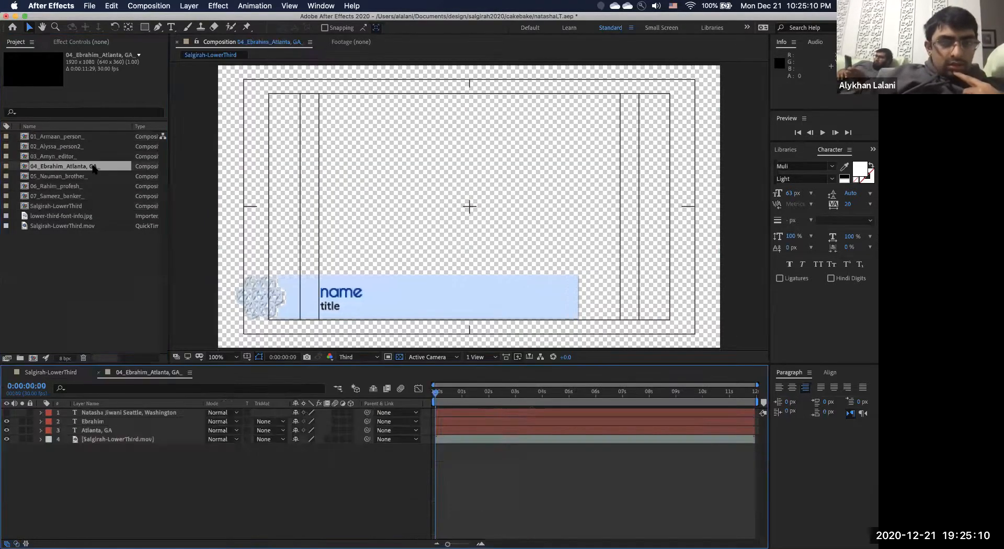
pyautogui.press('space')
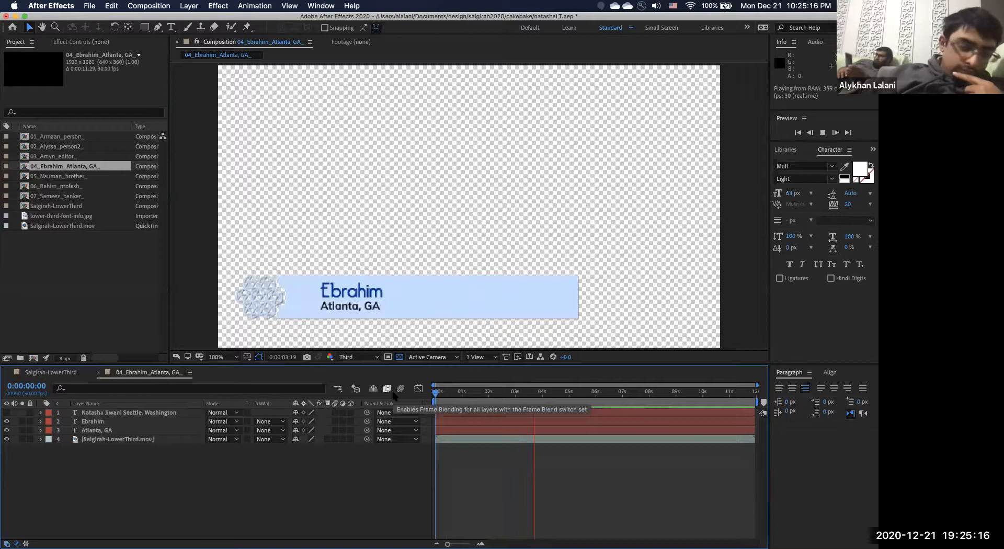
pyautogui.press('space')
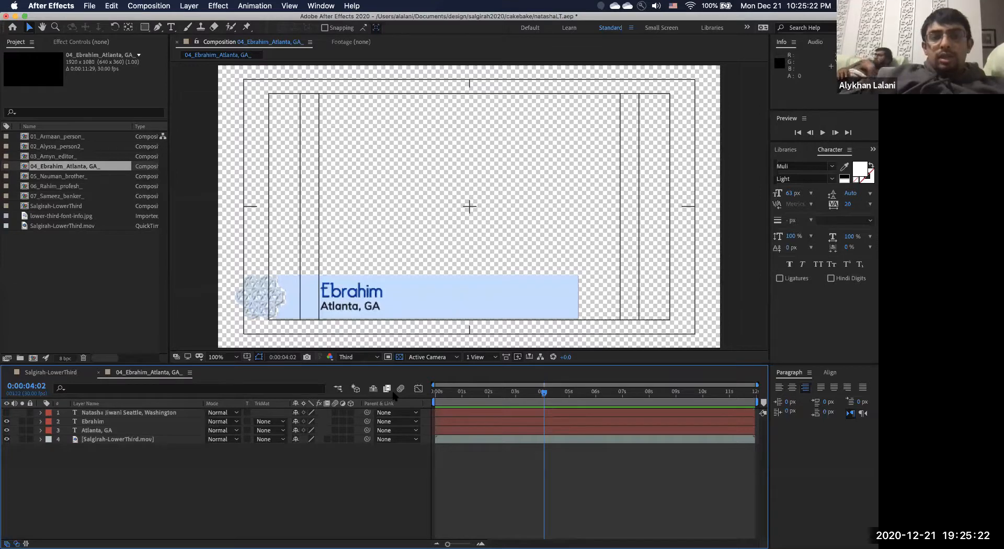
# Compare against the CSV in TextEdit, then return to After Effects.
pyautogui.press('super+Tab')
pyautogui.press('super+shift+Tab')
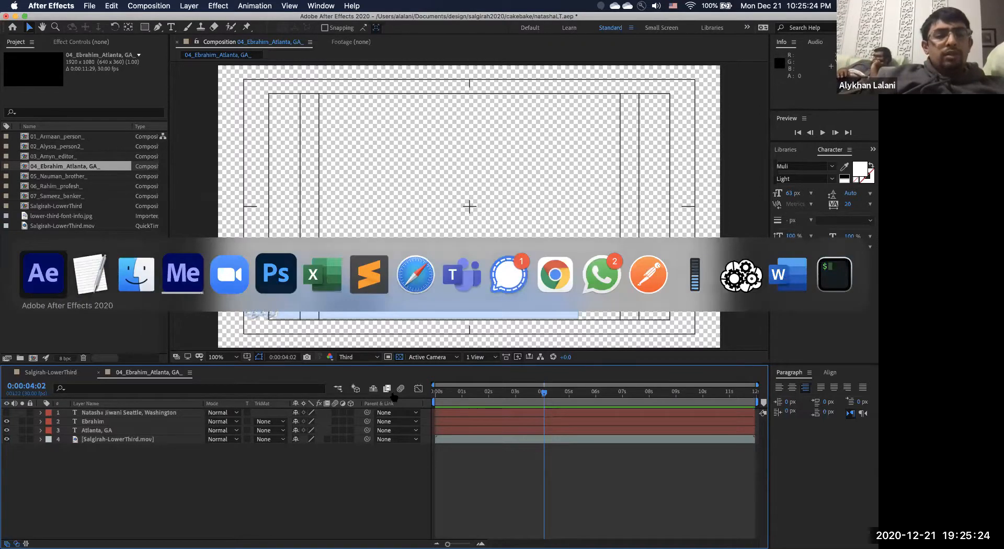
pyautogui.press('super+Tab')
pyautogui.press('super+Tab')
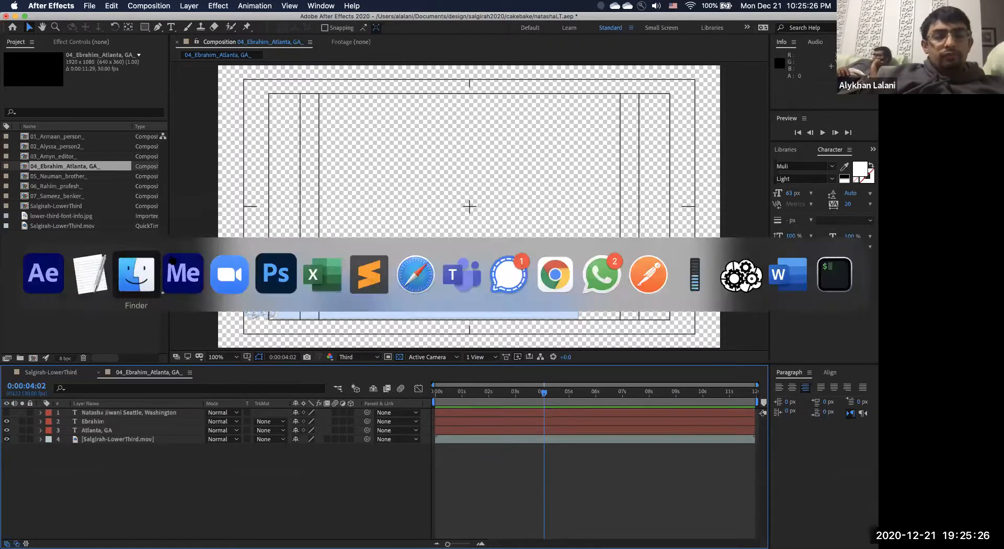
pyautogui.press('super+shift+Tab')
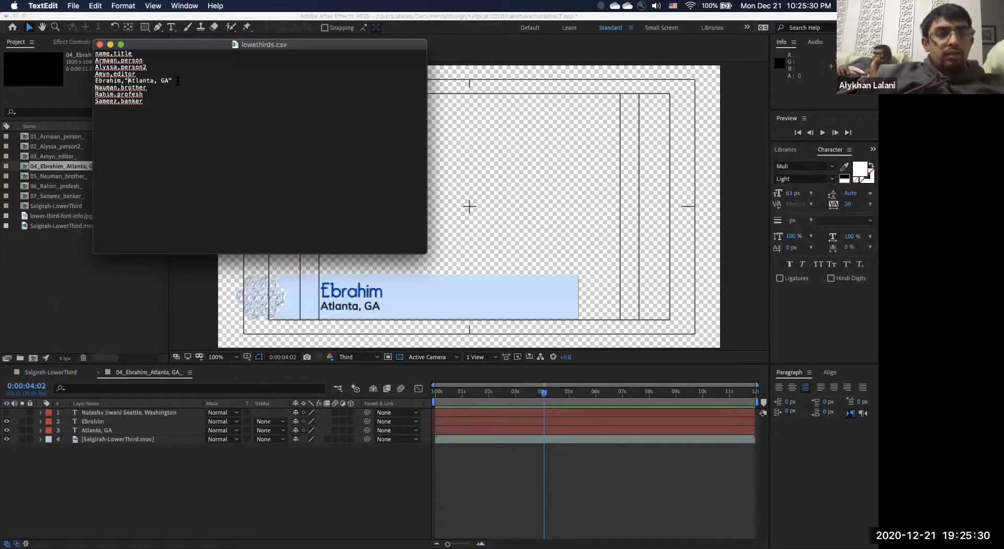
pyautogui.press('super+Tab')
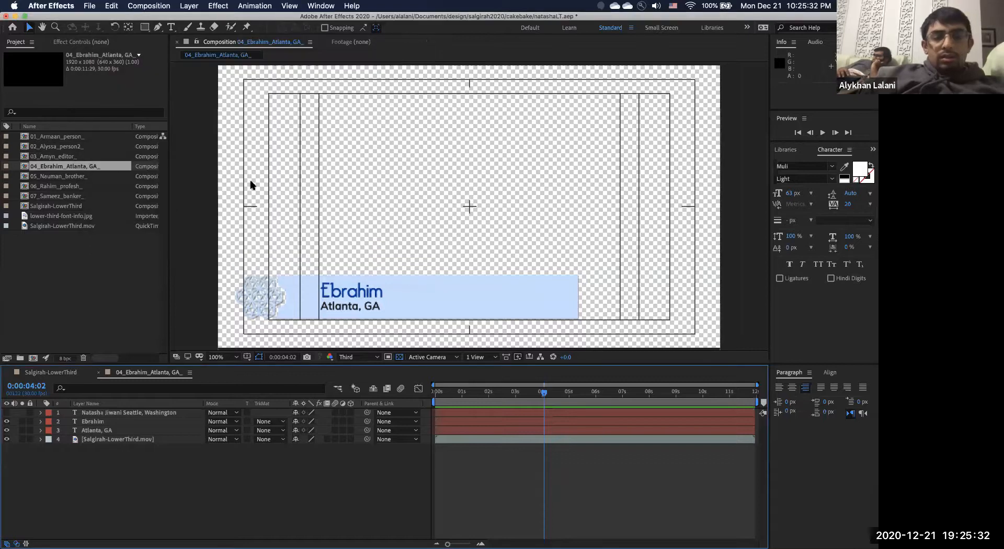
pyautogui.press('super+Tab')
pyautogui.press('super+Tab')
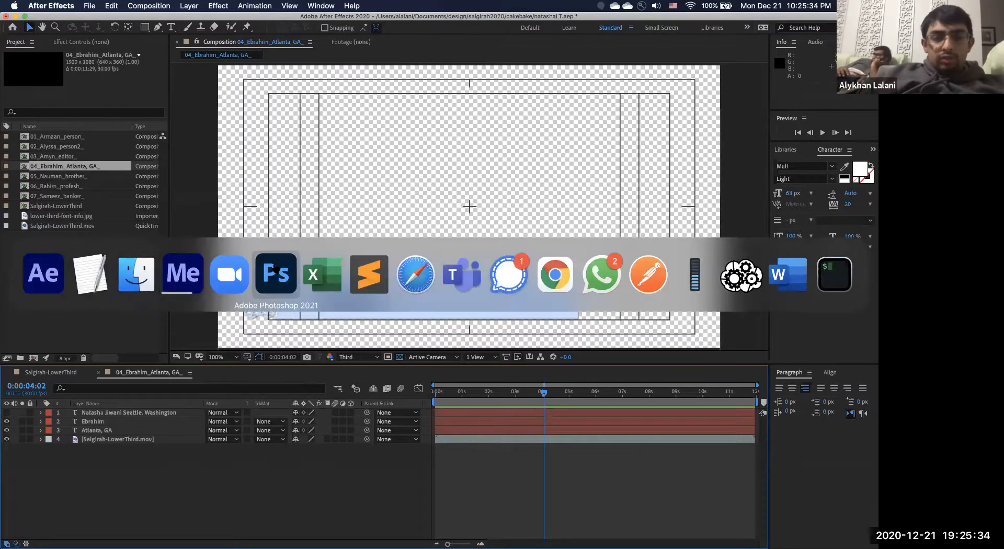
# In Photoshop, open Image > Variables > Define and switch to the Data Sets view.
pyautogui.click(274, 269)
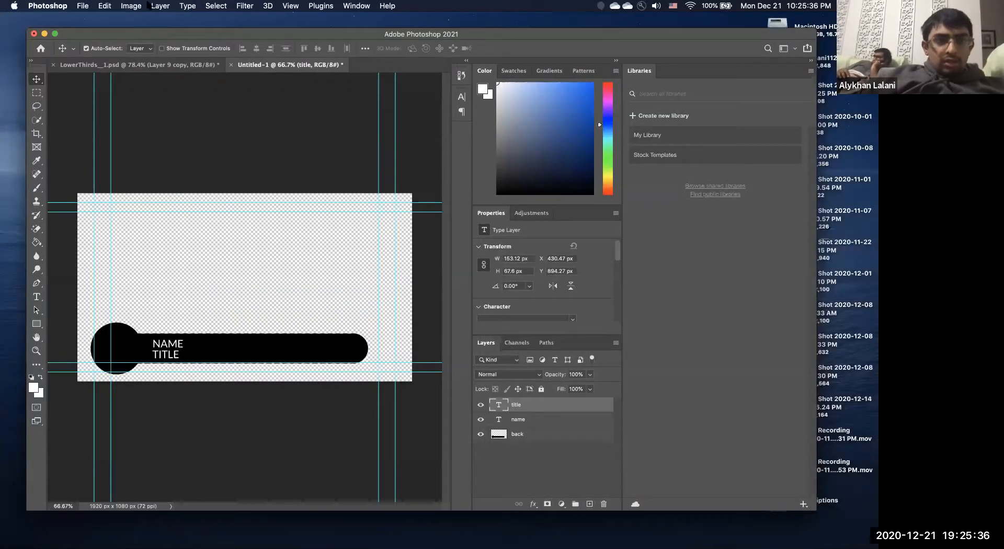
pyautogui.click(131, 6)
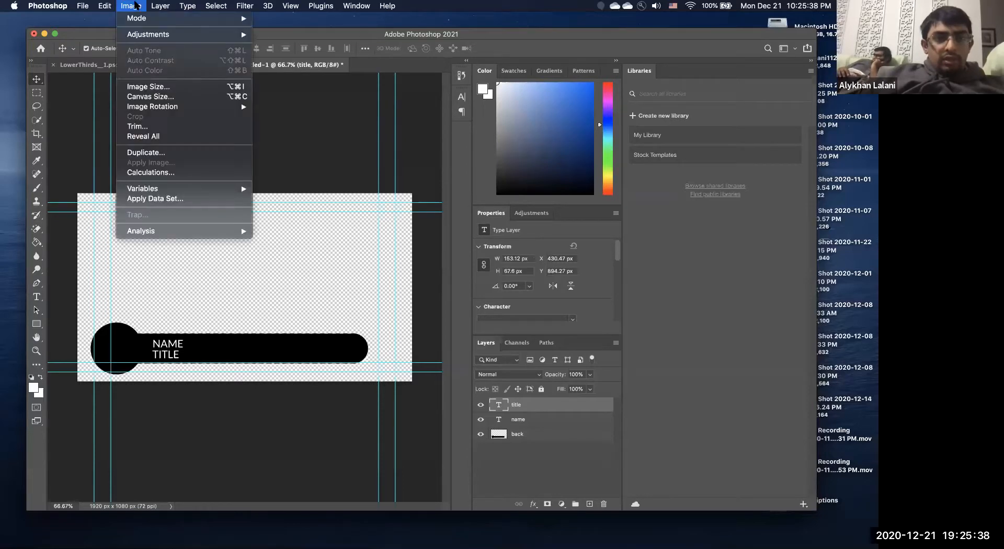
pyautogui.moveTo(148, 194)
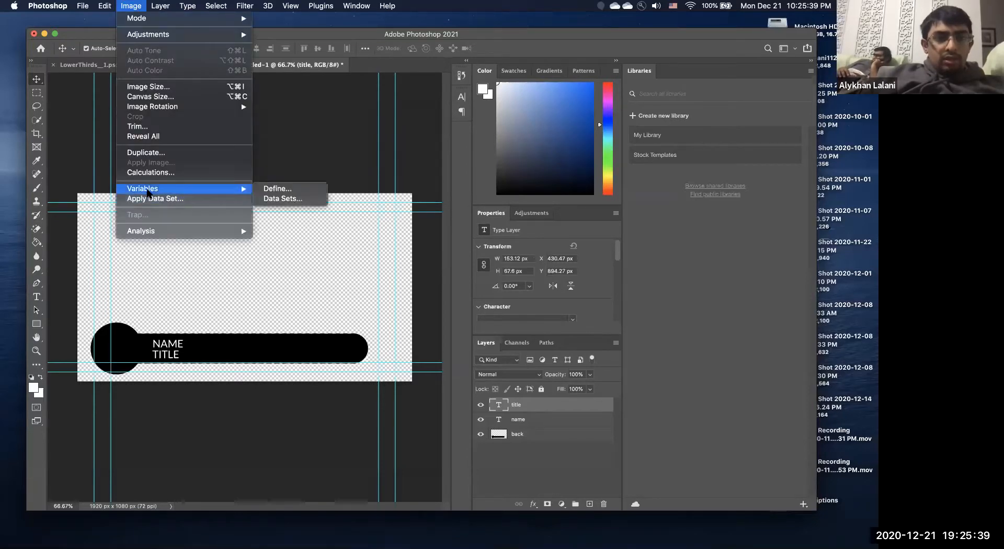
pyautogui.click(304, 188)
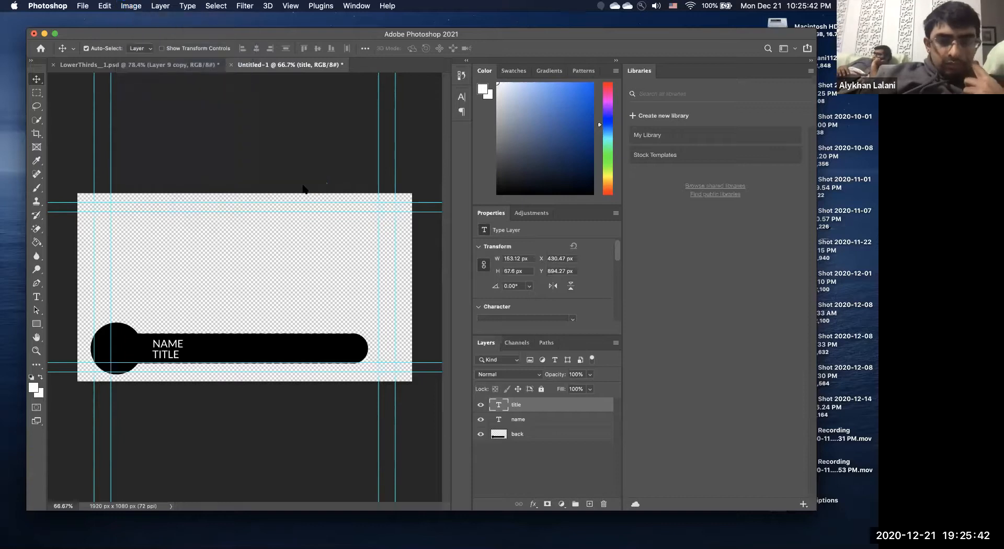
pyautogui.click(388, 110)
pyautogui.click(388, 119)
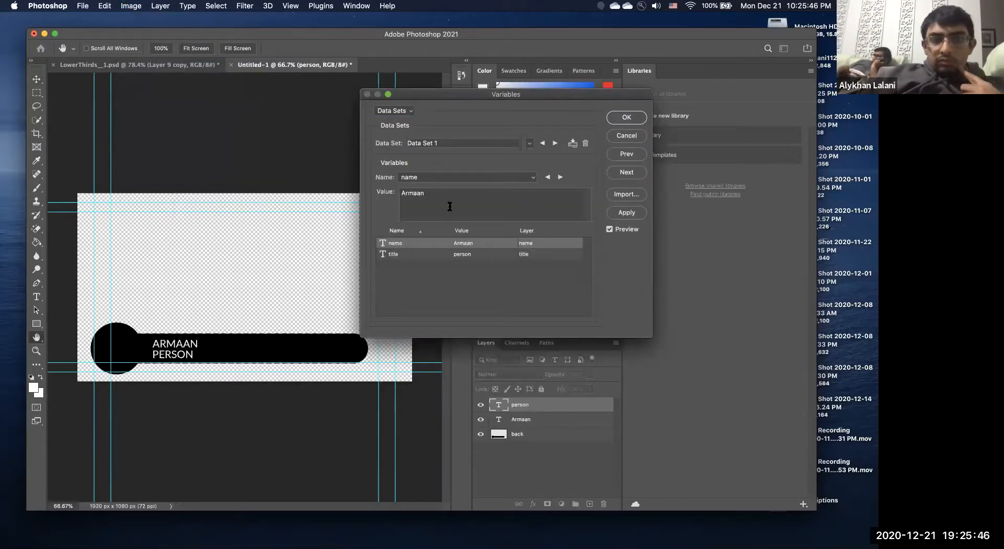
# Delete all four old data sets.
pyautogui.click(585, 144)
pyautogui.click(584, 144)
pyautogui.click(585, 144)
pyautogui.click(585, 144)
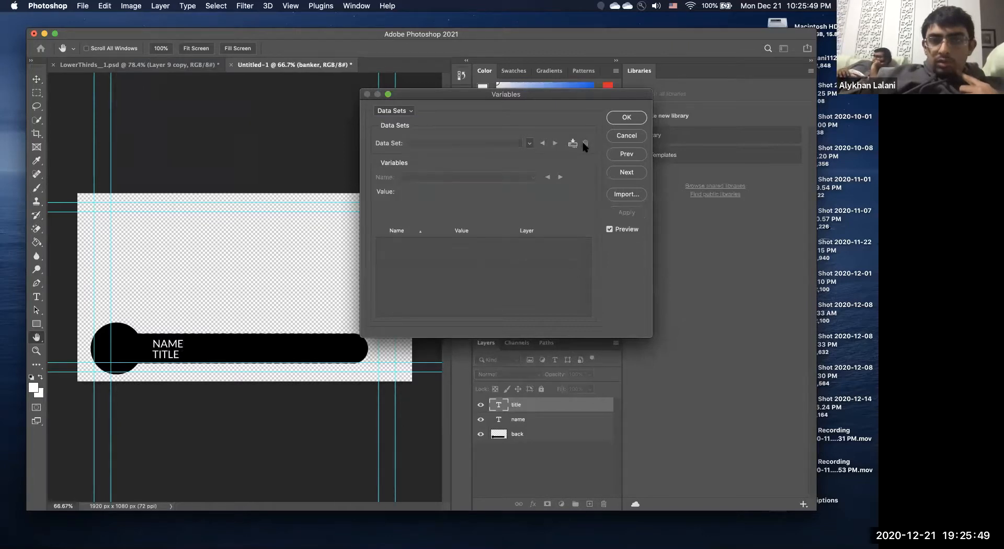
# Import the CSV as data sets, step through them to set 4 (Atlanta, GA), and accept.
pyautogui.click(630, 194)
pyautogui.click(549, 249)
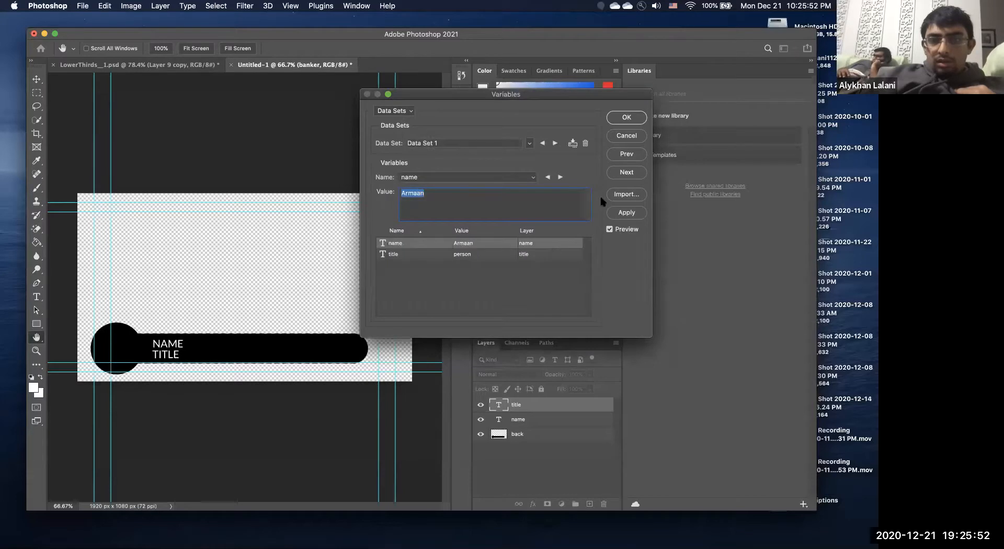
pyautogui.click(553, 144)
pyautogui.click(553, 145)
pyautogui.click(553, 145)
pyautogui.click(554, 145)
pyautogui.click(542, 143)
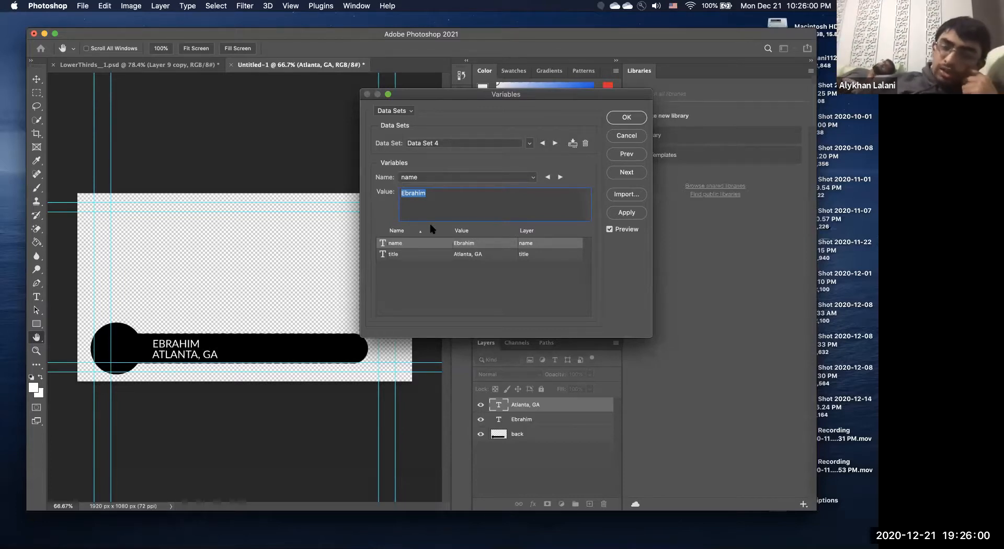
pyautogui.click(627, 118)
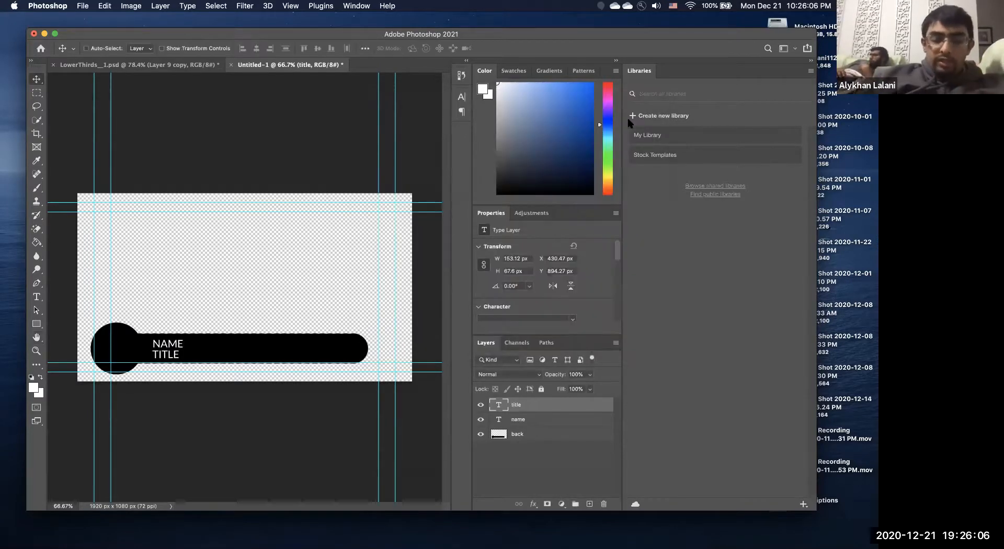
# In TextEdit, double the quotes around Atlanta, GA on the fourth row, fix the line break, save and close.
pyautogui.press('super+Tab')
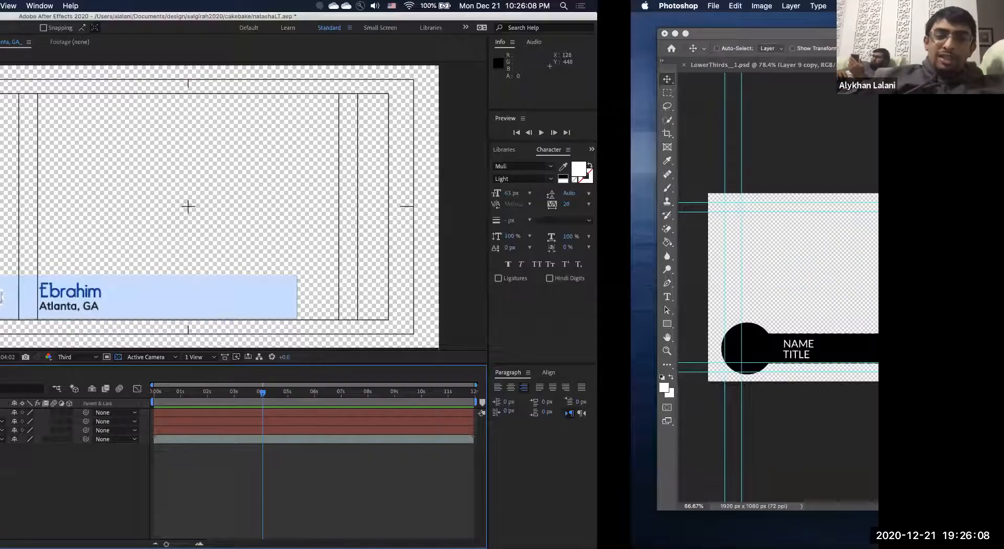
pyautogui.press('super+Tab')
pyautogui.press('Tab')
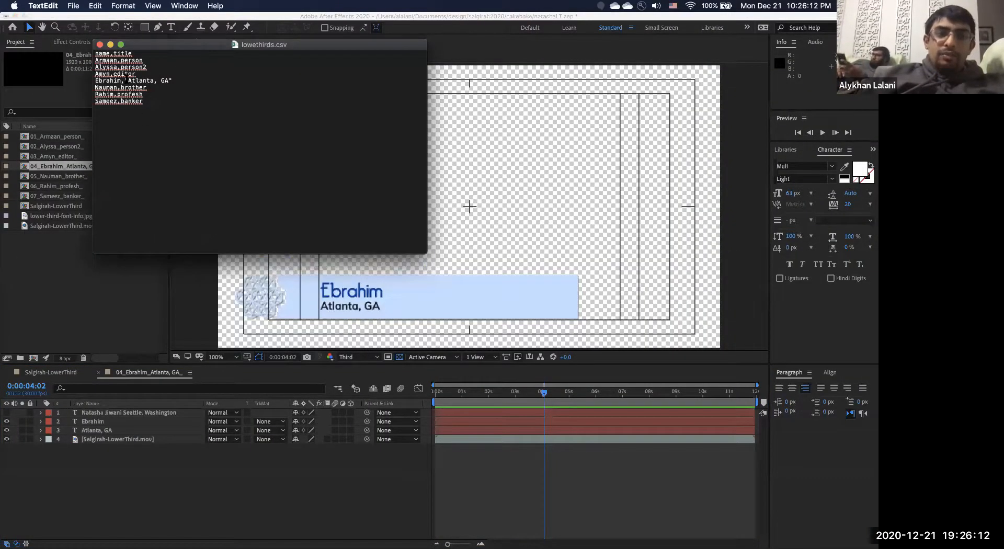
pyautogui.write('"')
pyautogui.hotkey('alt', 'Right')
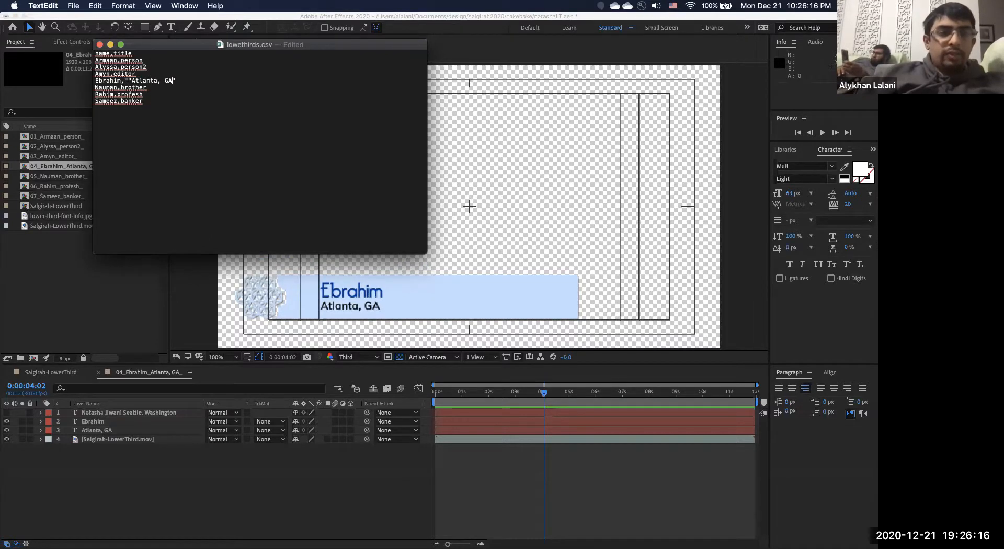
pyautogui.press('Return')
pyautogui.write('"')
pyautogui.press('BackSpace')
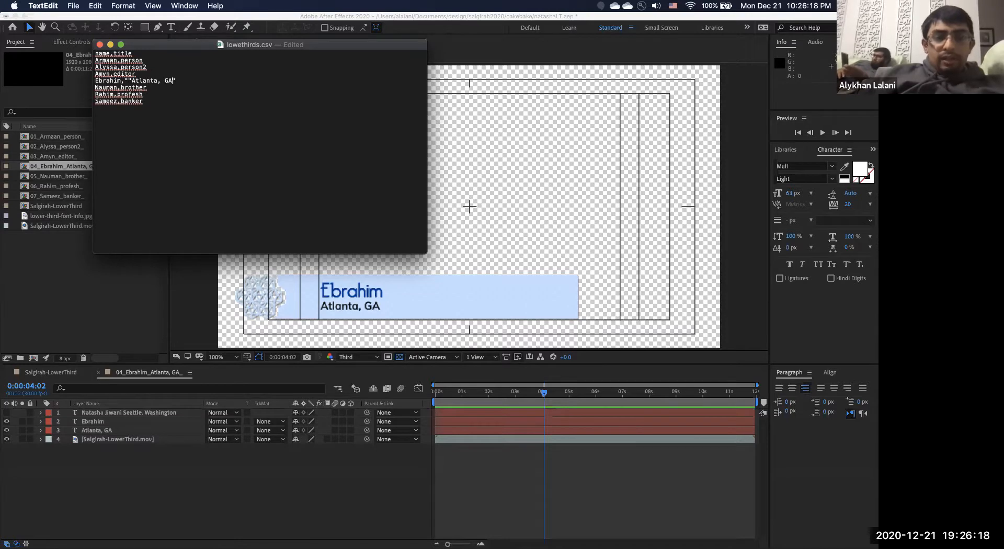
pyautogui.press('super+s')
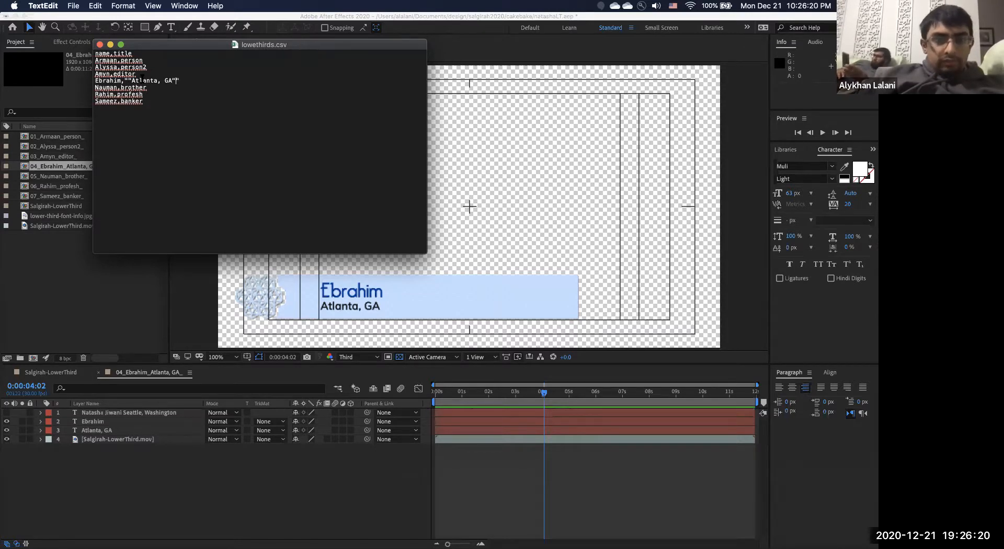
pyautogui.press('super+w')
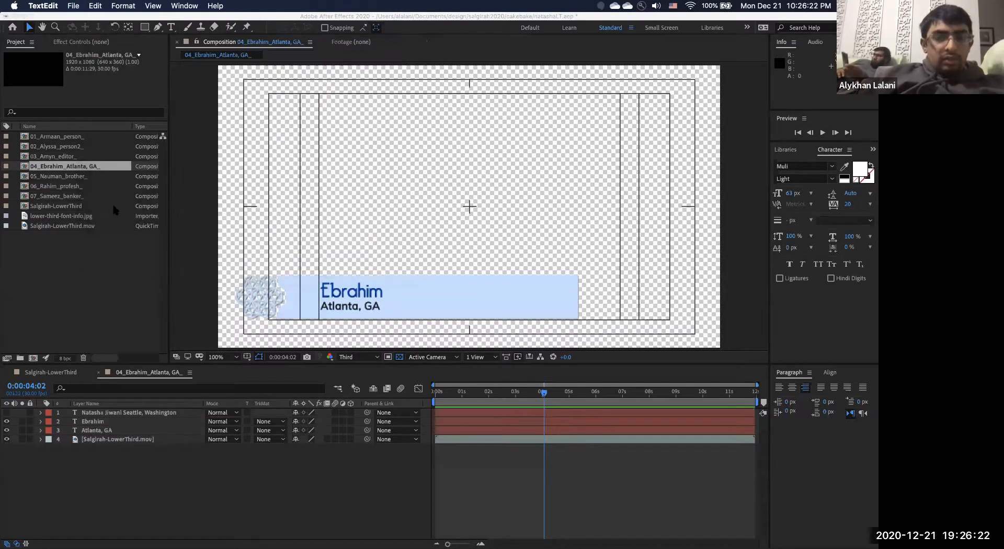
# Open the lowethirds workbook in Excel from recent files.
pyautogui.moveTo(490, 547)
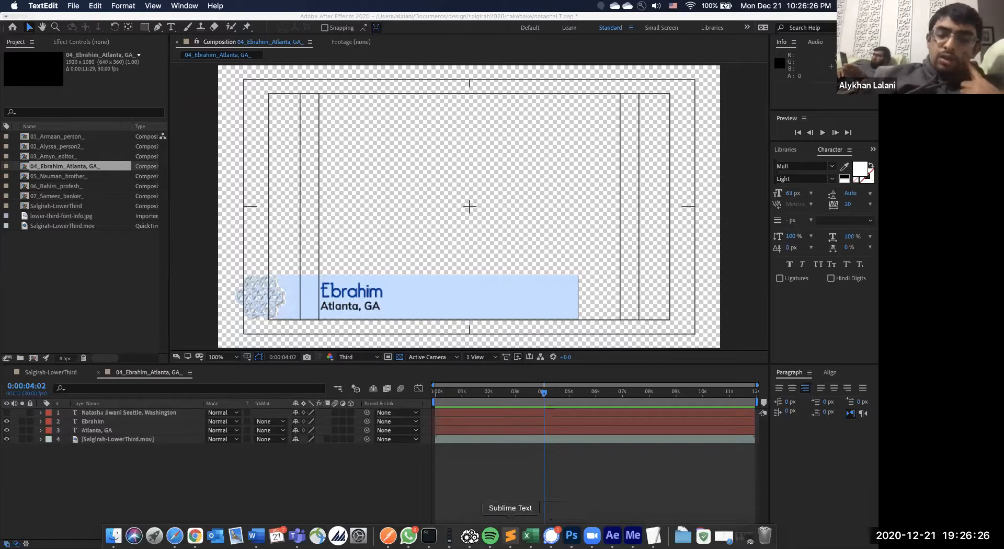
pyautogui.click(530, 535)
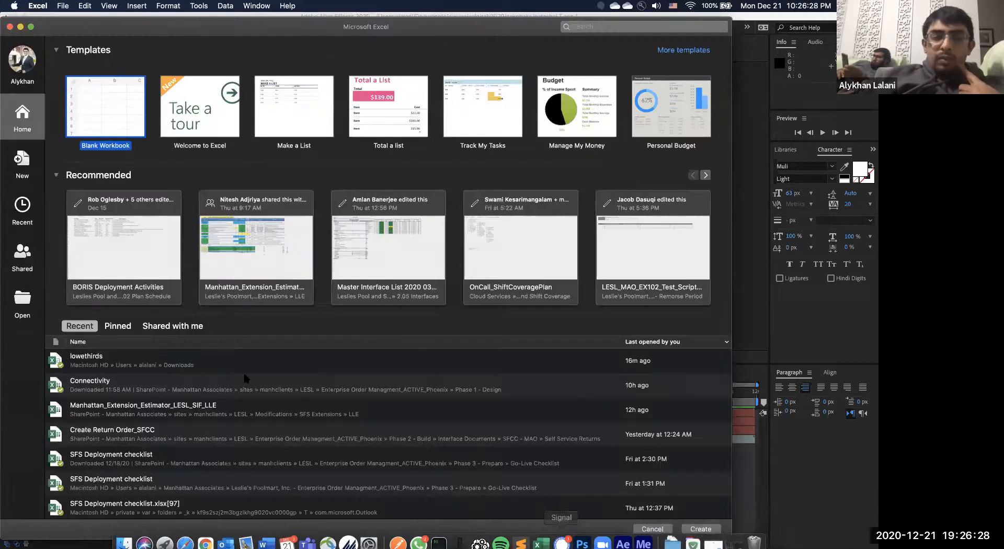
pyautogui.click(177, 357)
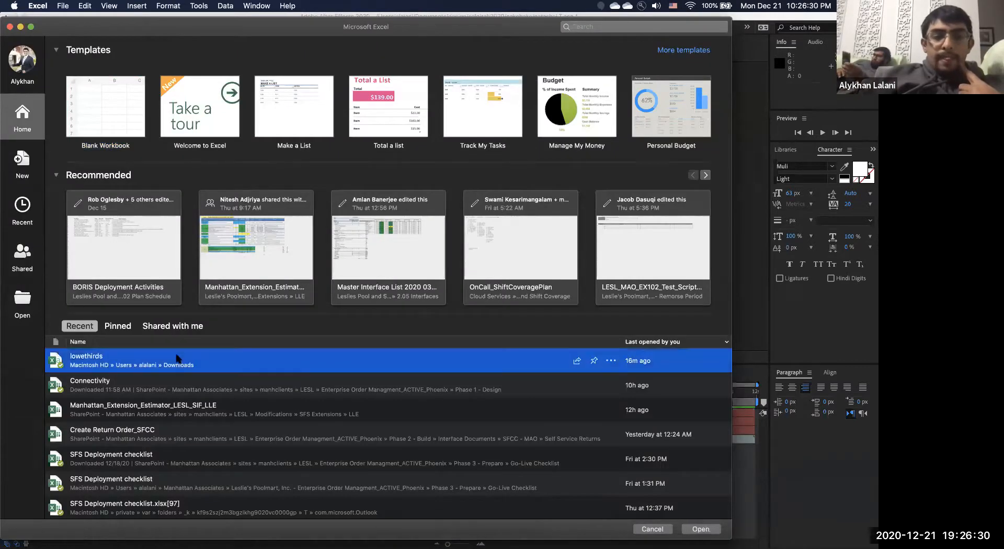
pyautogui.doubleClick(177, 358)
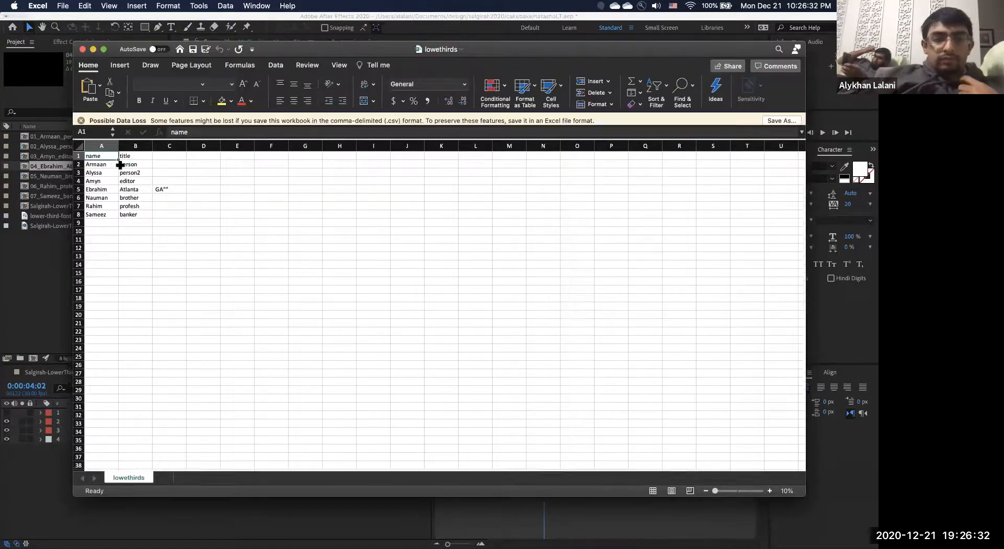
# Clear the stray GA from C5 and make B5 read Atlanta,GA.
pyautogui.click(170, 193)
pyautogui.press('Delete')
pyautogui.press('Return')
pyautogui.press('Up')
pyautogui.press('Left')
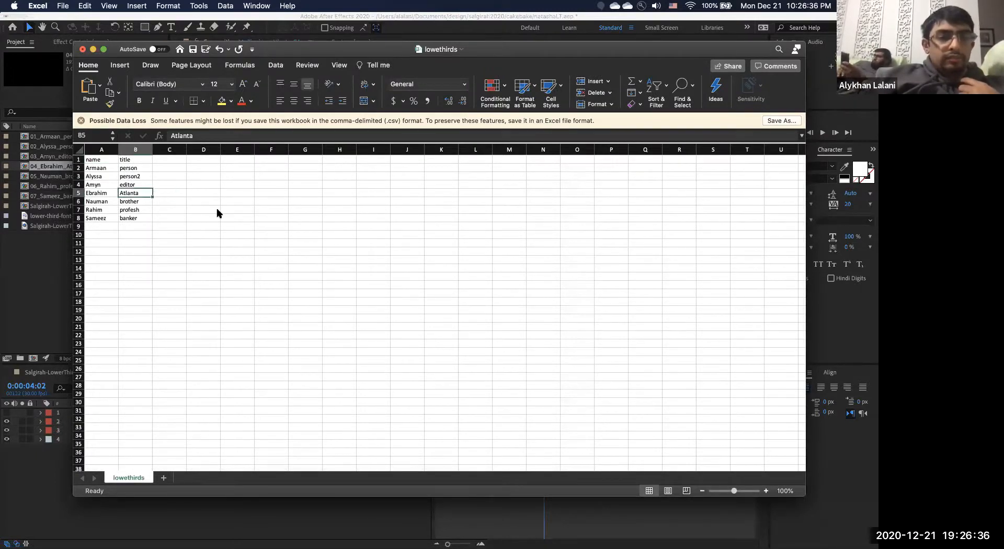
pyautogui.click(216, 135)
pyautogui.write(',GA')
pyautogui.press('Return')
# Step through the title column and leave cell B9 empty.
pyautogui.press('Up')
pyautogui.press('Up')
pyautogui.press('Up')
pyautogui.press('Down')
pyautogui.press('Down')
pyautogui.press('Down')
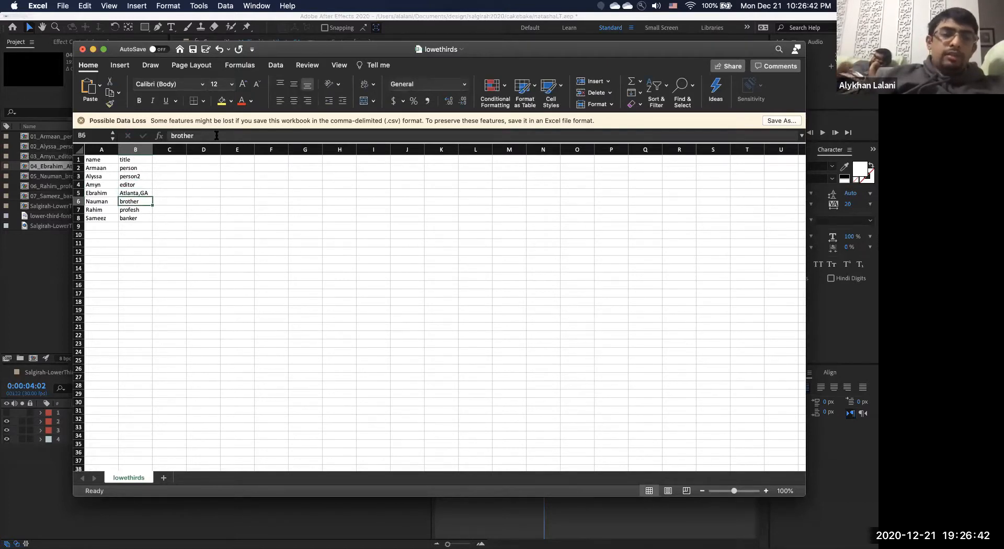
pyautogui.press('Up')
pyautogui.press('Up')
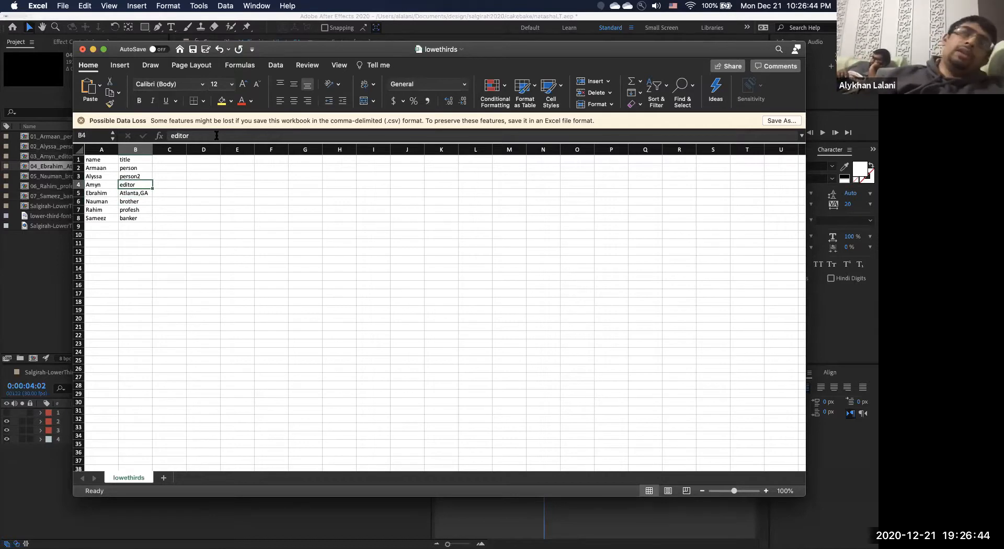
pyautogui.press('Up')
pyautogui.press('Down')
pyautogui.press('Down')
pyautogui.press('Down')
pyautogui.press('Down')
pyautogui.press('Down')
pyautogui.press('Down')
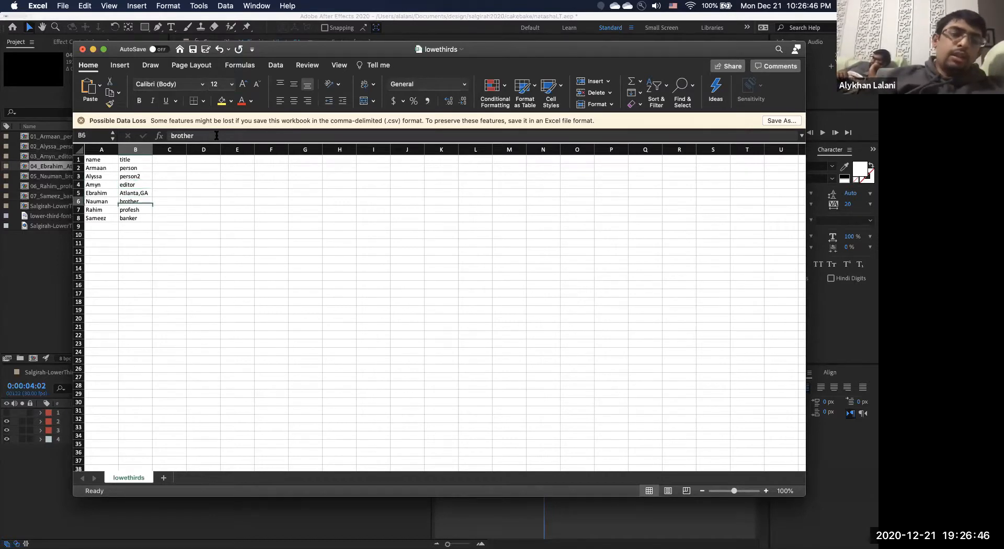
pyautogui.press('Up')
pyautogui.press('Up')
pyautogui.press('Down')
pyautogui.press('Down')
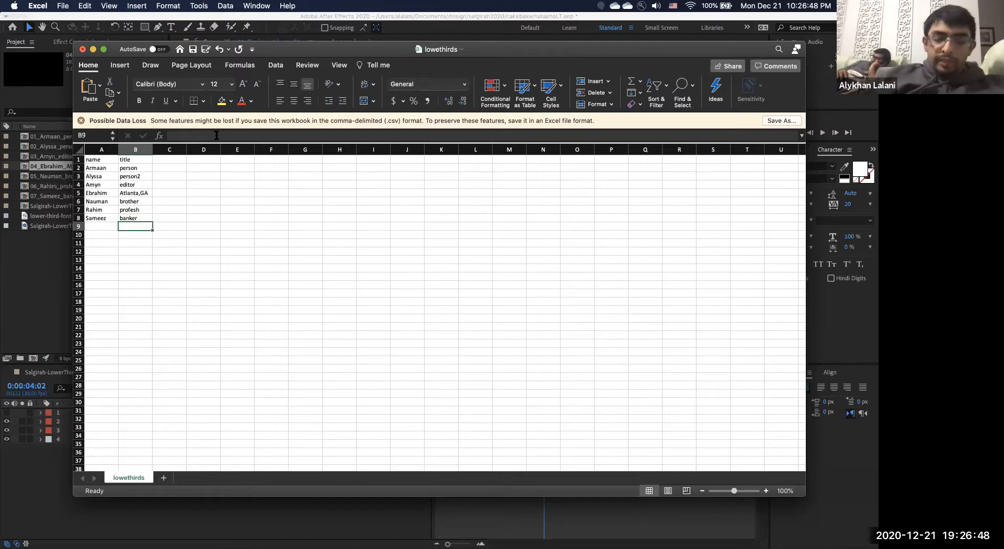
pyautogui.write('hello')
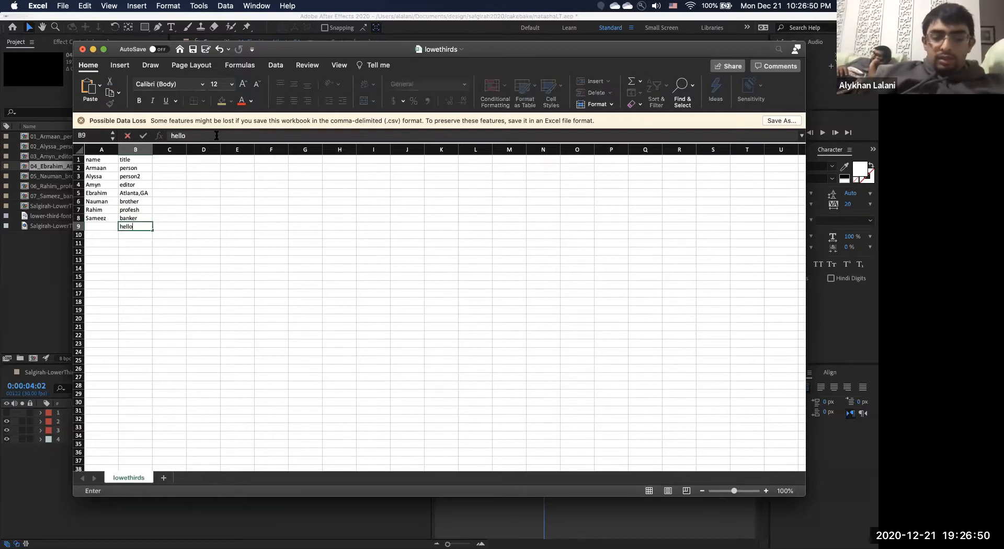
pyautogui.press('BackSpace')
pyautogui.press('BackSpace')
pyautogui.press('Return')
# Change the banker title in B8 to banker,CFO.
pyautogui.press('Up')
pyautogui.press('Up')
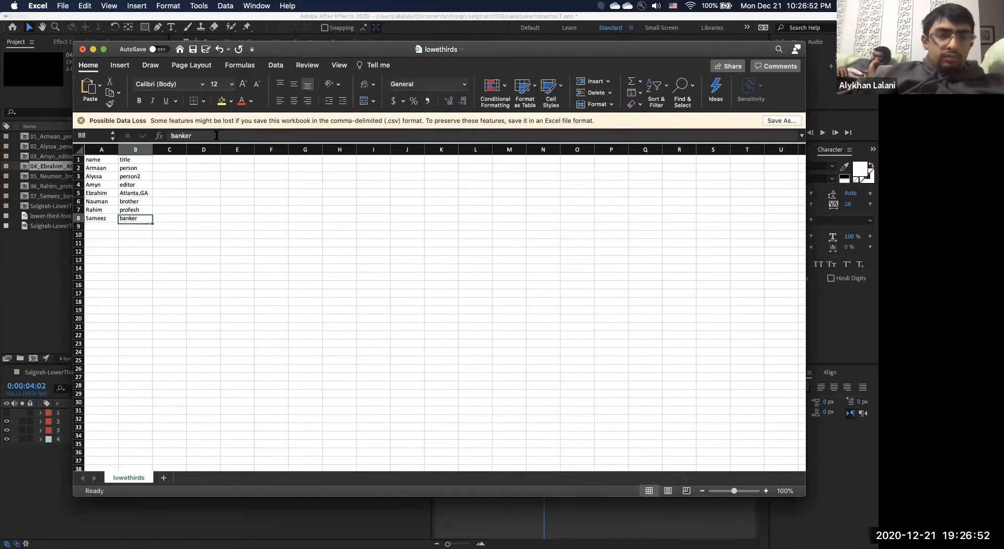
pyautogui.click(216, 135)
pyautogui.write(',CFO')
pyautogui.press('Return')
pyautogui.press('Up')
pyautogui.press('Up')
pyautogui.press('Up')
pyautogui.press('Up')
pyautogui.press('Up')
pyautogui.press('Up')
pyautogui.press('Down')
# Append ',video' to the editor title in B4.
pyautogui.click(223, 132)
pyautogui.write(',video')
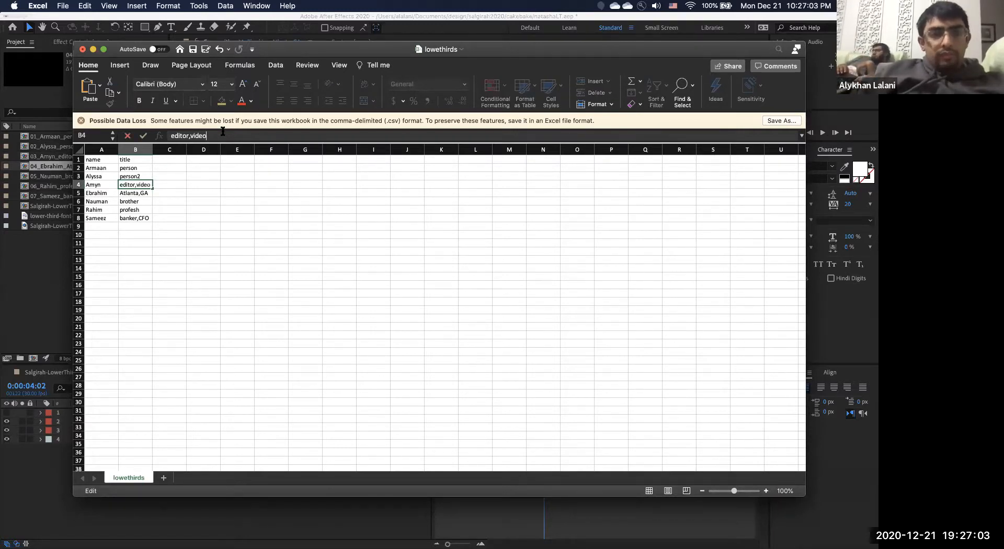
pyautogui.press('Return')
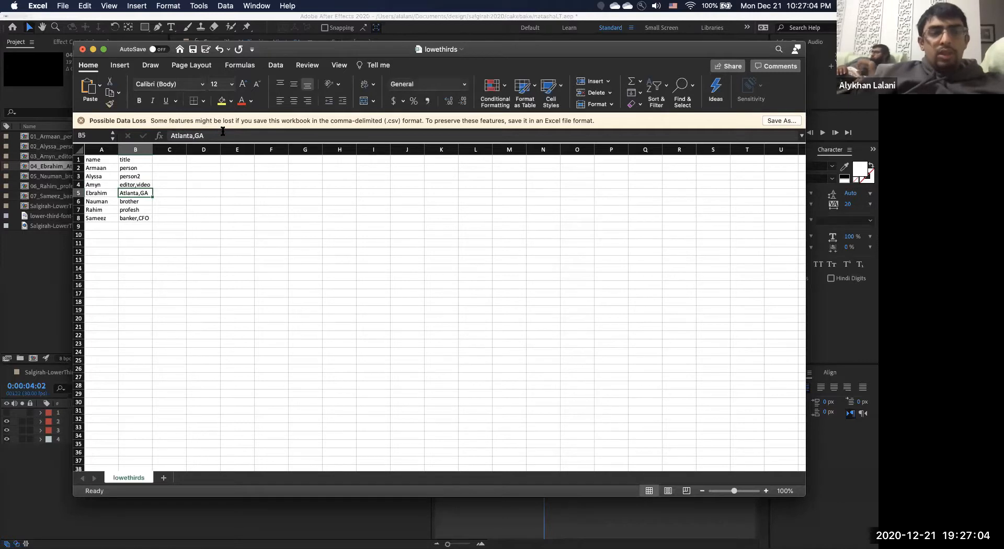
pyautogui.click(138, 183)
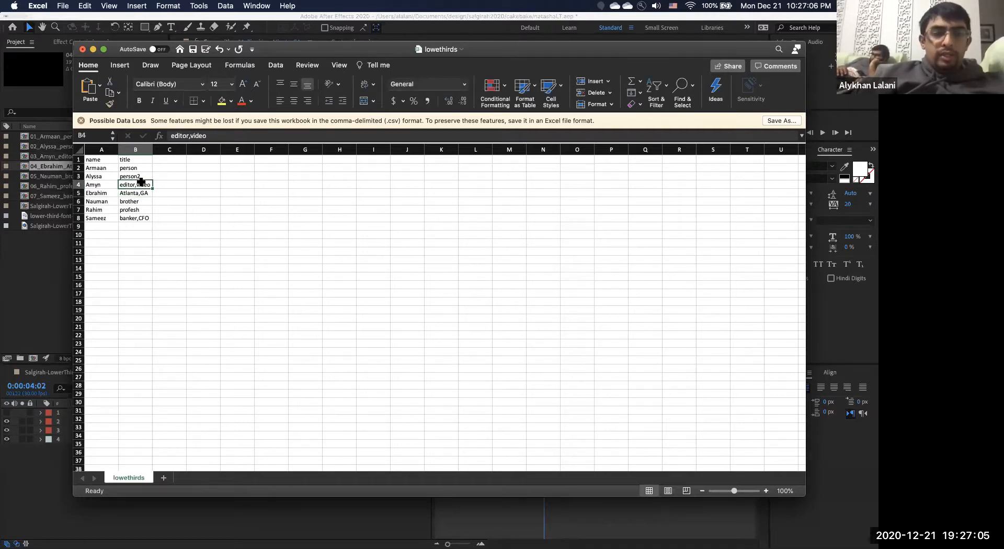
# Try wrapping editor,video in quotes, then remove them and recommit it unquoted.
pyautogui.click(215, 135)
pyautogui.write('"')
pyautogui.press('Left')
pyautogui.press('Left')
pyautogui.press('Left')
pyautogui.press('Left')
pyautogui.press('Left')
pyautogui.press('Left')
pyautogui.press('Left')
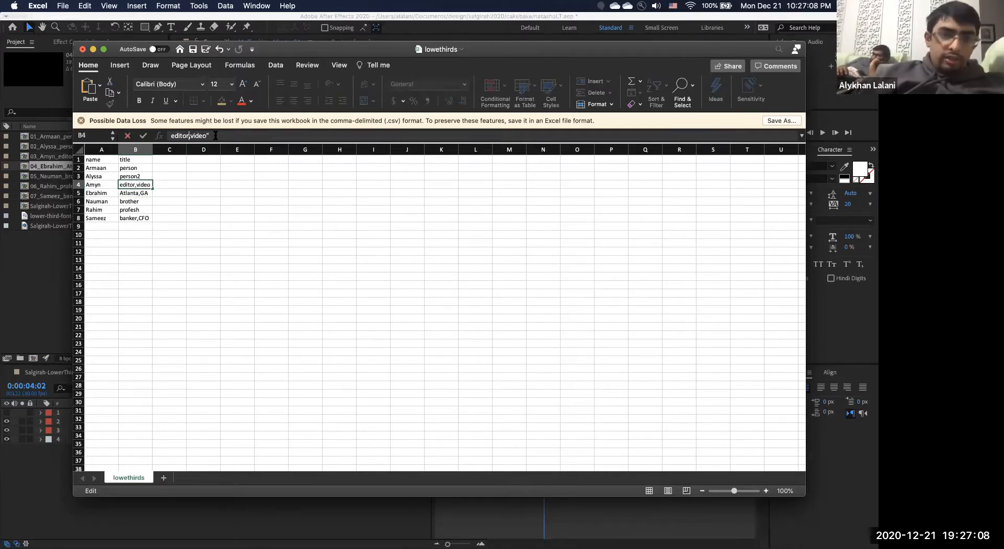
pyautogui.write('"')
pyautogui.click(215, 136)
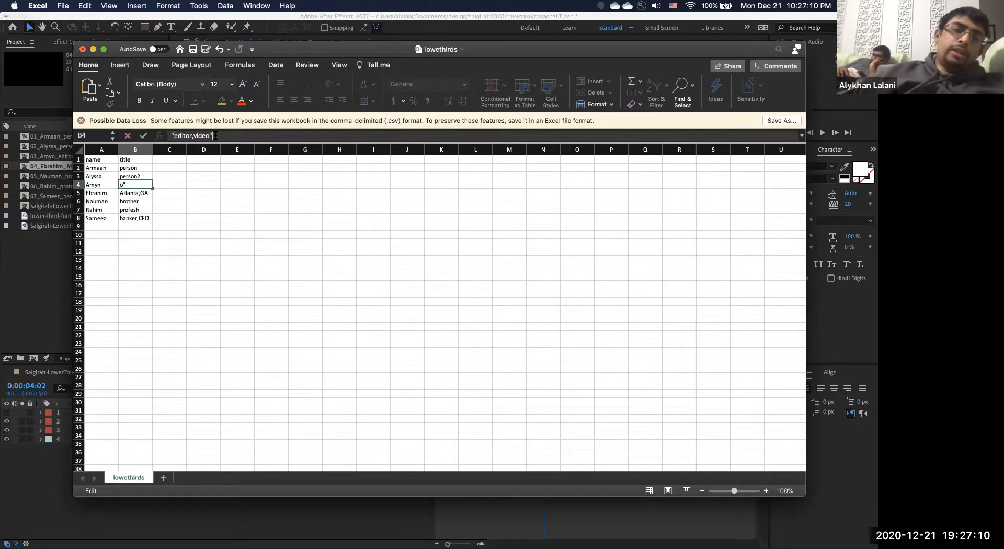
pyautogui.press('Left')
pyautogui.press('Left')
pyautogui.press('Left')
pyautogui.press('Left')
pyautogui.press('Left')
pyautogui.press('Left')
pyautogui.press('Left')
pyautogui.press('Left')
pyautogui.press('Left')
pyautogui.press('Left')
pyautogui.press('Left')
pyautogui.press('Left')
pyautogui.press('BackSpace')
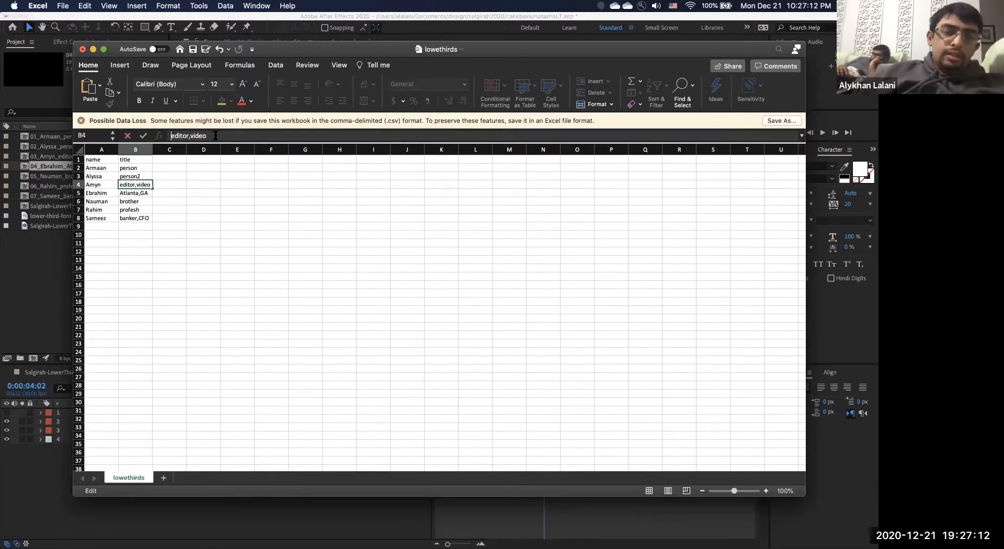
pyautogui.press('Return')
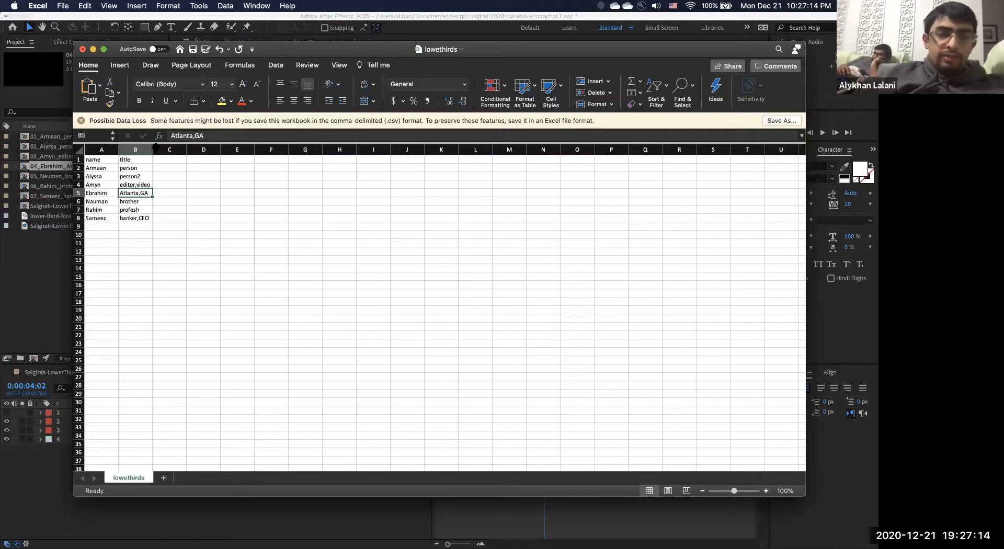
pyautogui.doubleClick(153, 148)
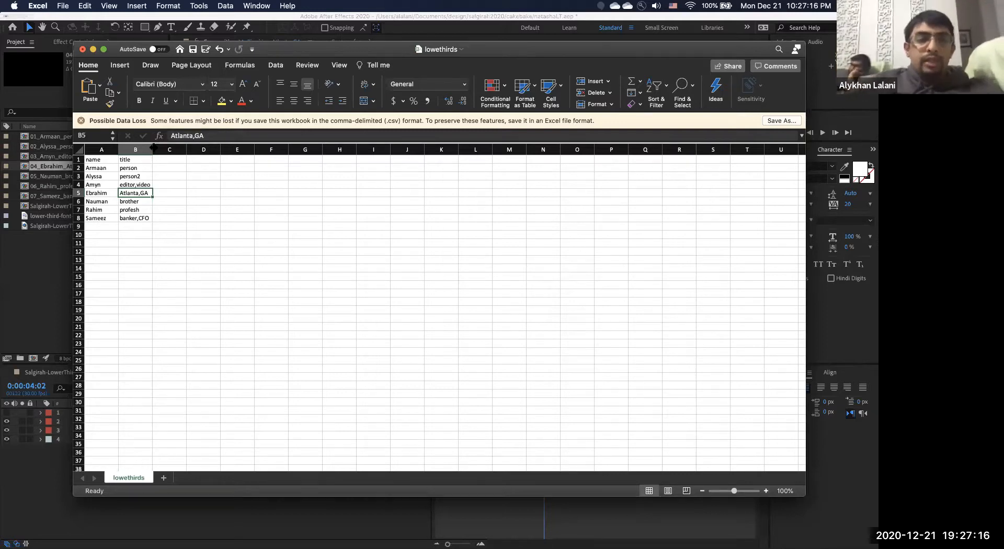
pyautogui.click(63, 6)
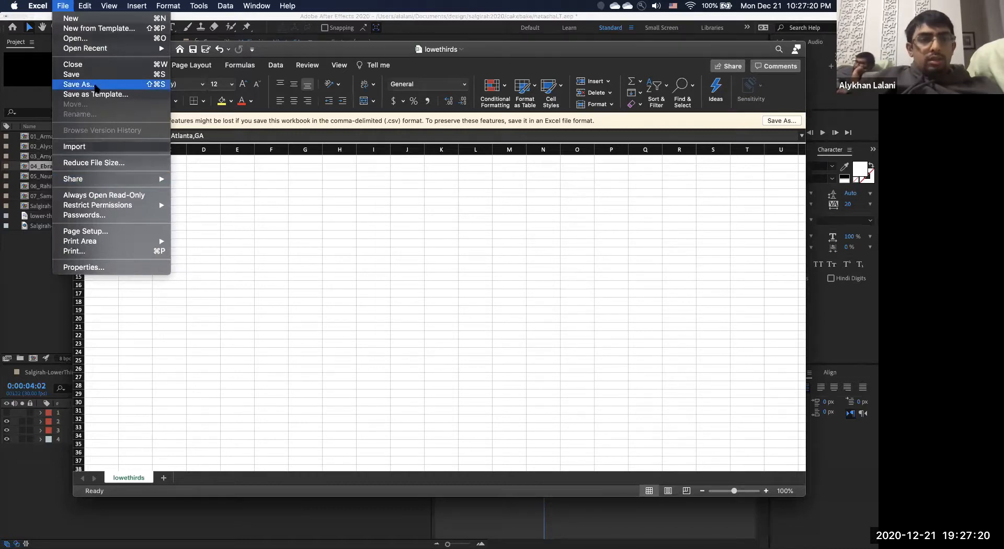
# Save as Tab delimited Text named tabdelimitedlowethirds, keep the format, and hide Excel.
pyautogui.click(95, 87)
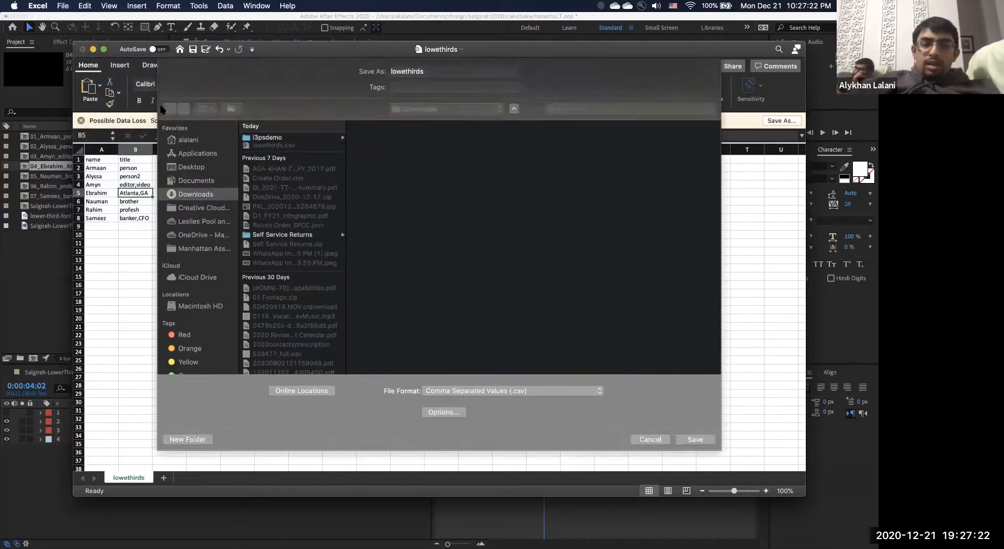
pyautogui.click(532, 391)
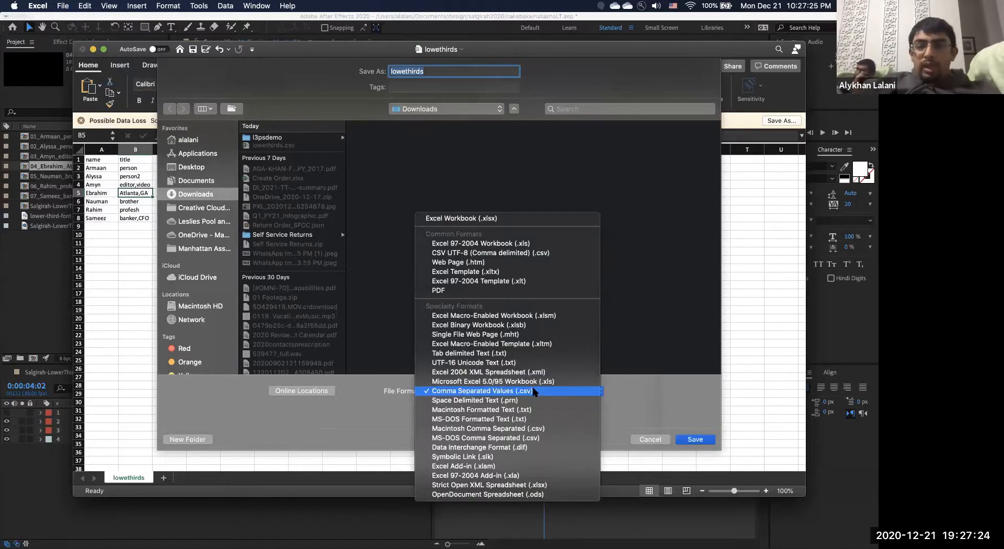
pyautogui.click(484, 355)
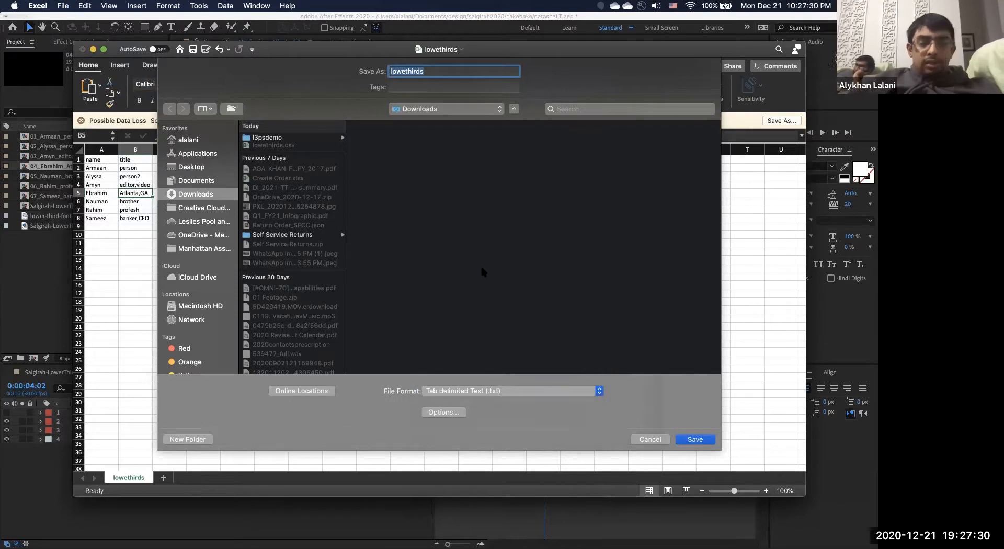
pyautogui.press('Left')
pyautogui.write('tabdelimit')
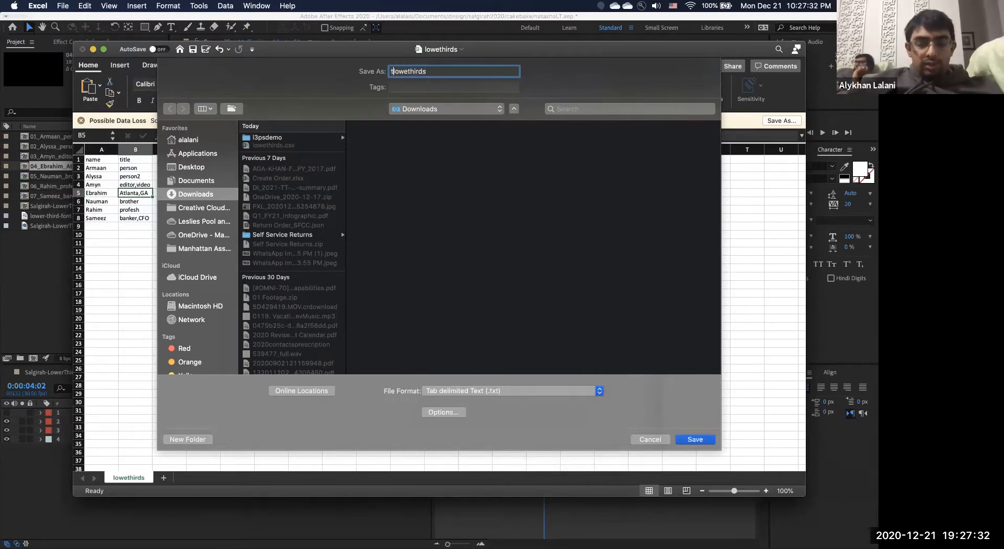
pyautogui.write('ed')
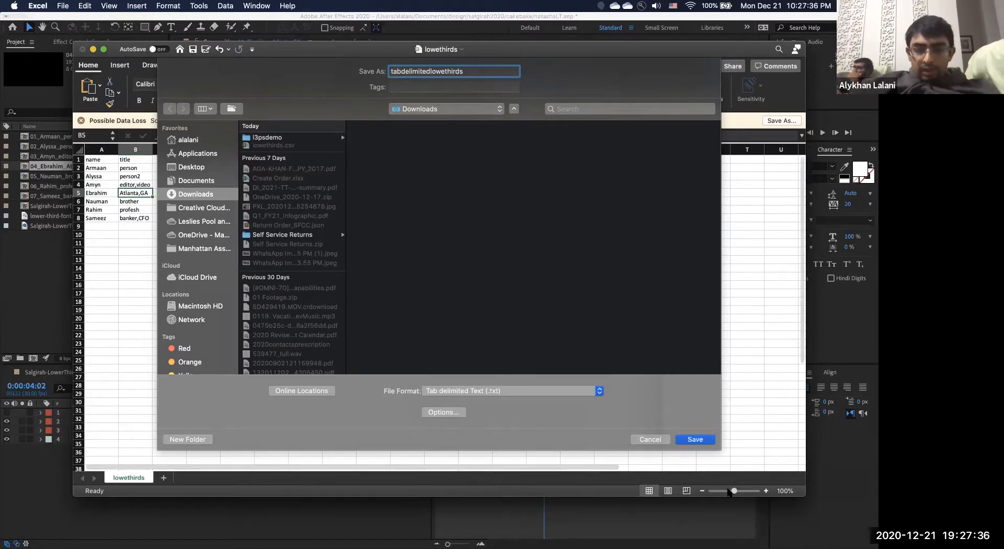
pyautogui.click(699, 439)
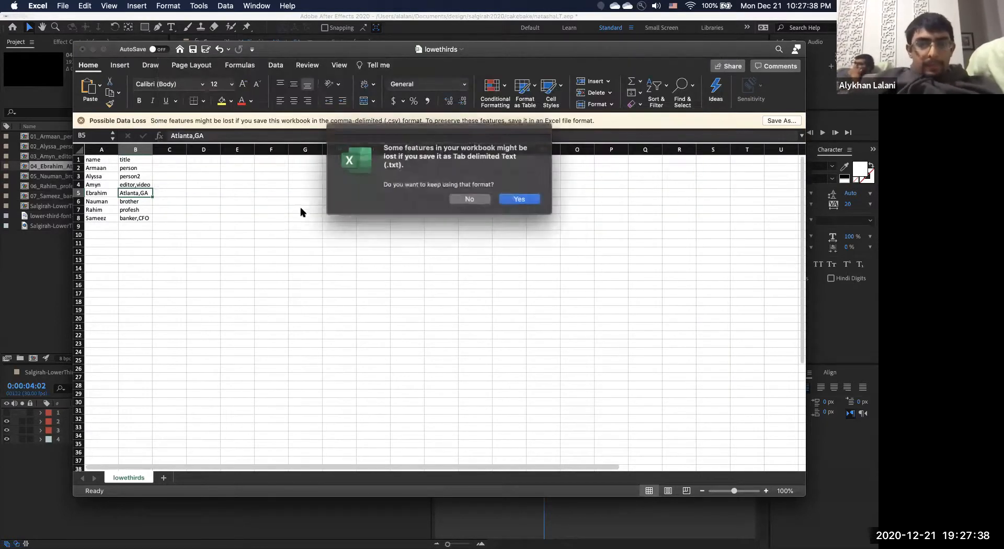
pyautogui.click(519, 198)
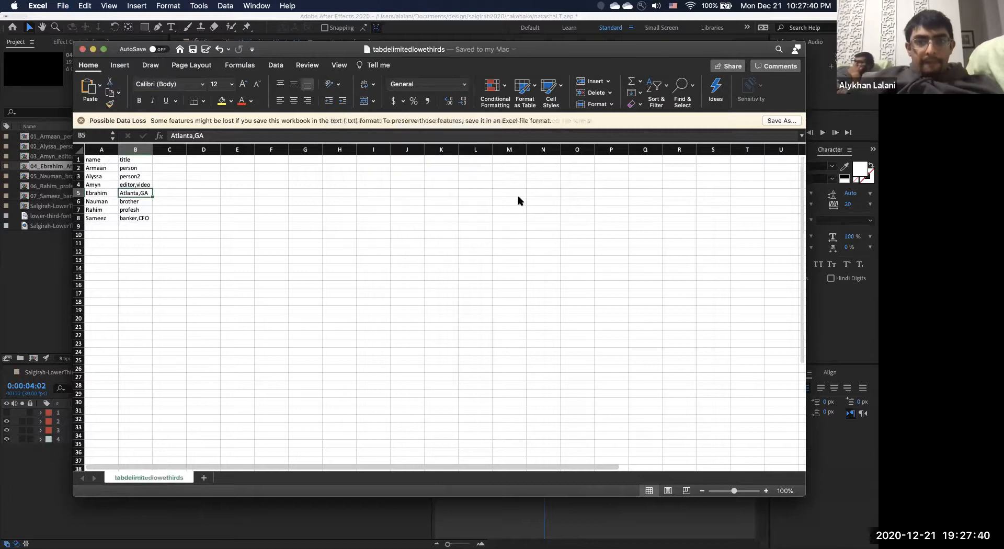
pyautogui.click(93, 49)
# Quick Look tabdelimitedlowethirds in Downloads to confirm quoted values like banker,CFO, then return to After Effects.
pyautogui.click(124, 535)
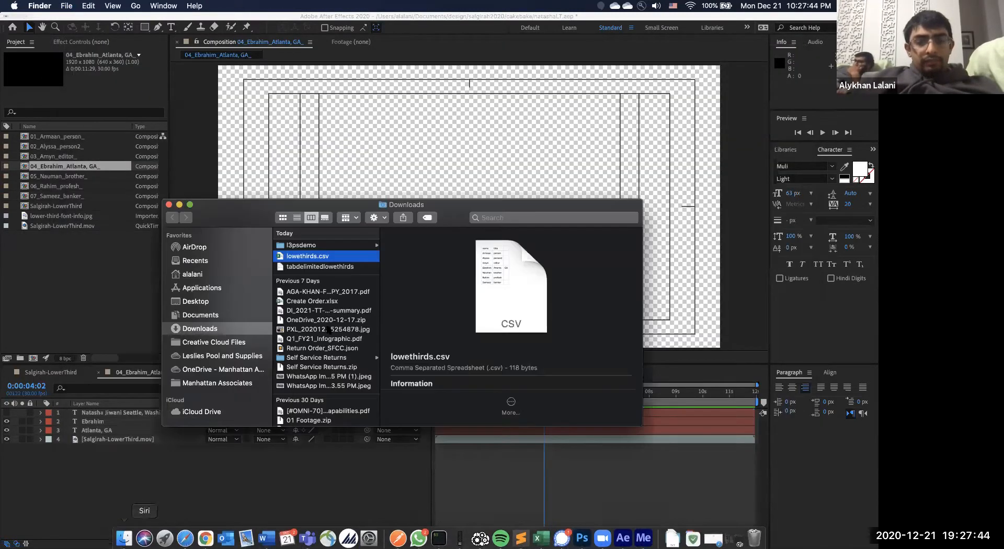
pyautogui.click(322, 266)
pyautogui.press('space')
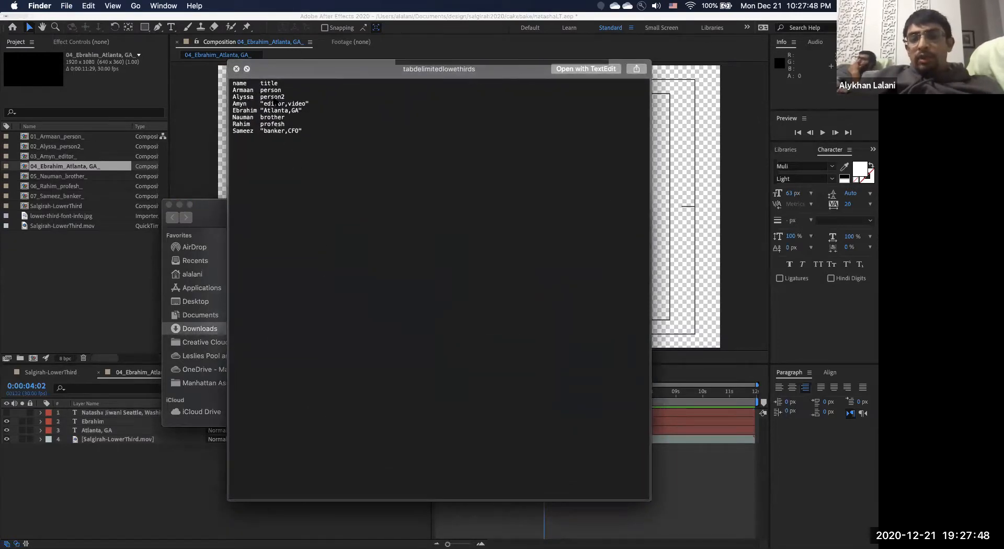
pyautogui.press('space')
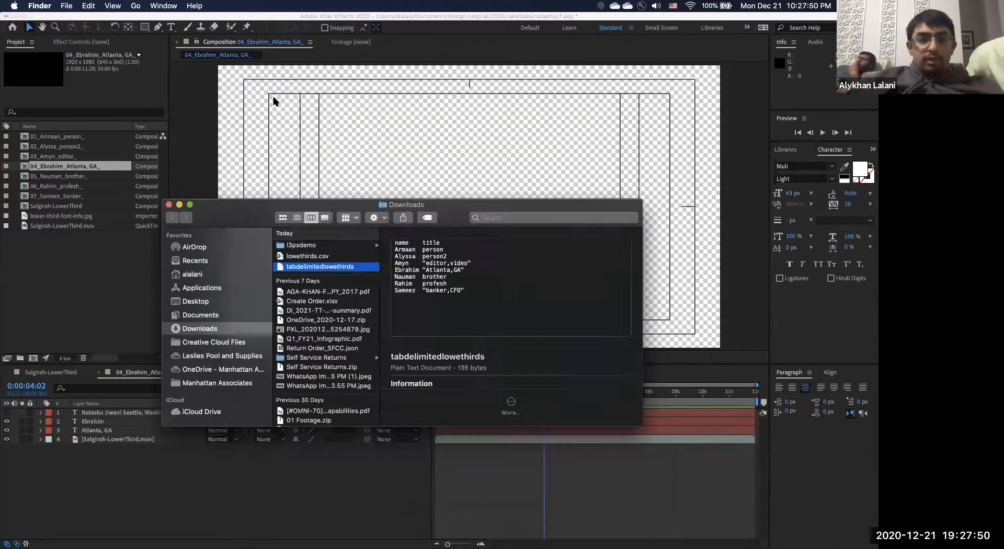
pyautogui.press('super+Tab')
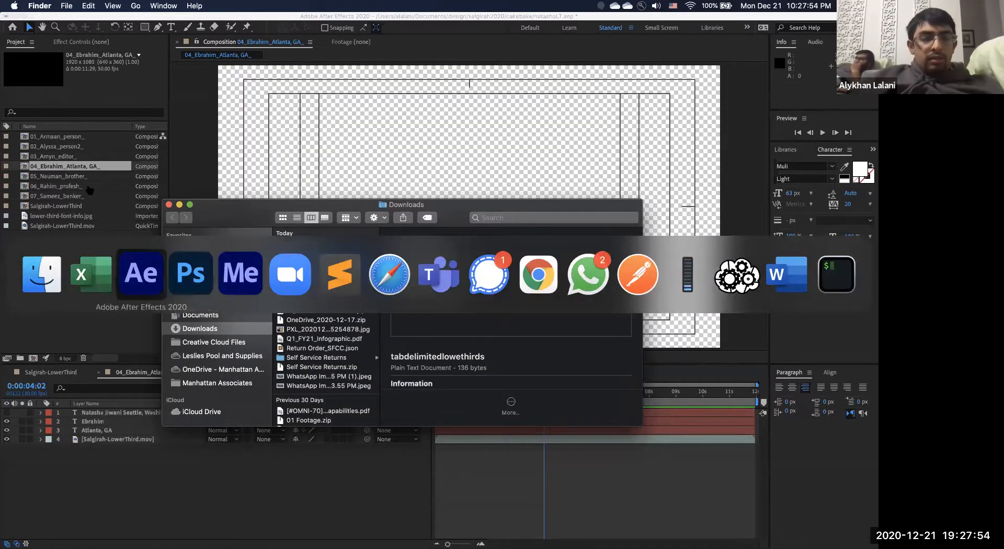
pyautogui.click(60, 136)
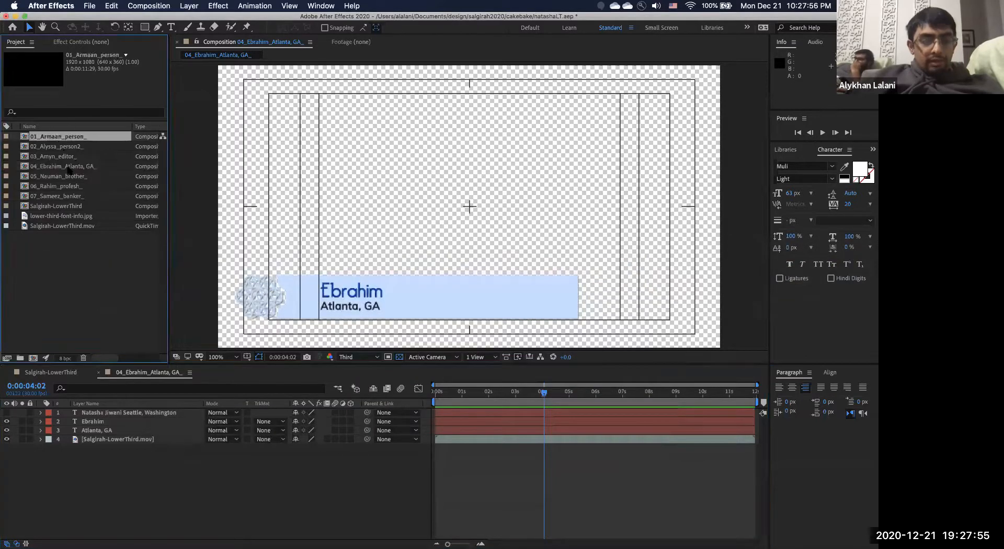
# Delete the seven old per-person compositions from the Project panel.
pyautogui.keyDown('shift'); pyautogui.click(76, 196); pyautogui.keyUp('shift')
pyautogui.press('Delete')
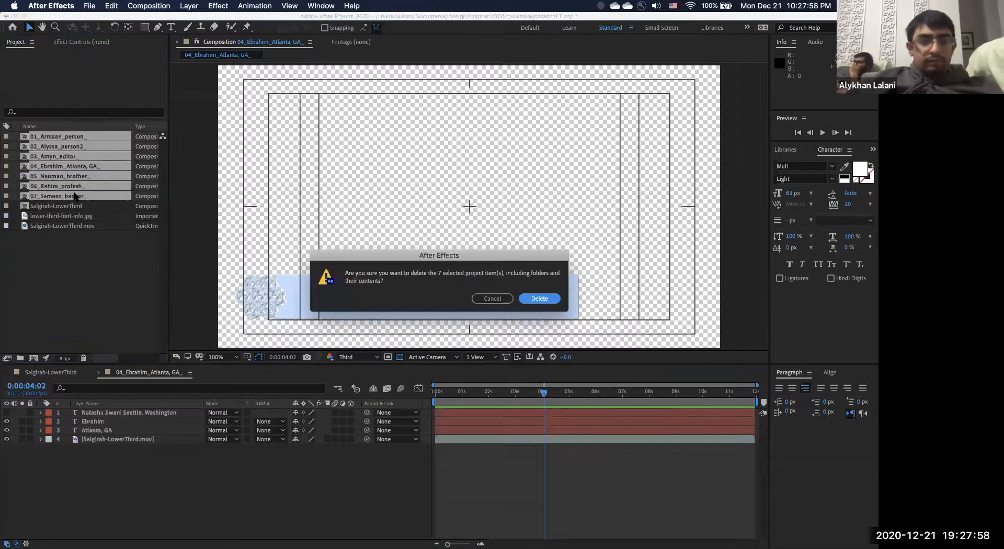
pyautogui.click(539, 298)
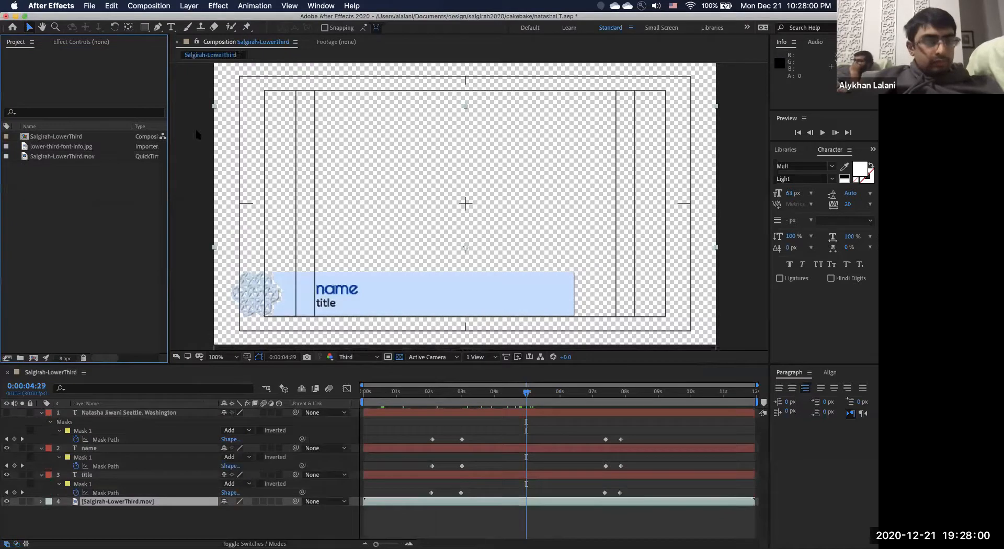
# With Salgirah-LowerThird selected, run CSVtoTextLayers.jsx on the tabdelimitedlowethirds data file.
pyautogui.click(77, 137)
pyautogui.click(89, 6)
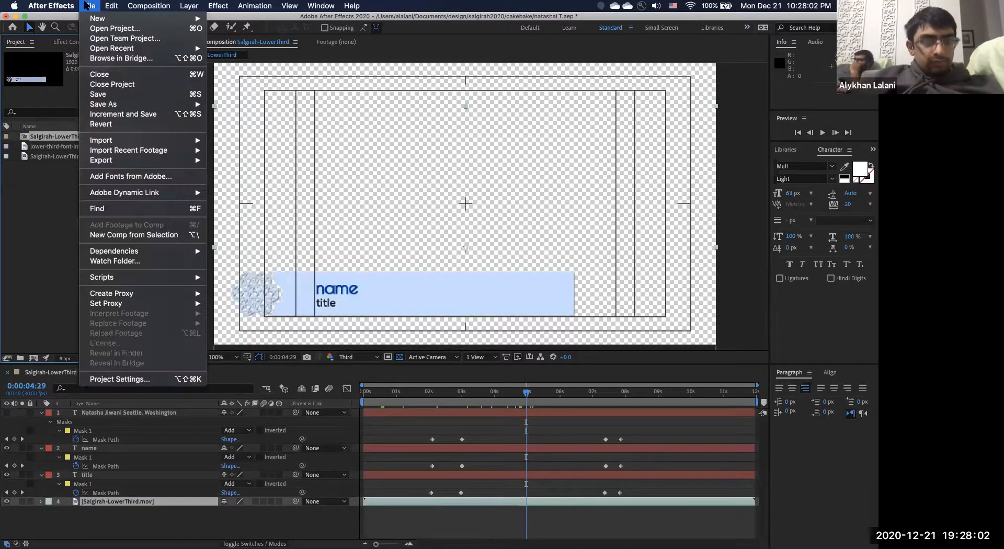
pyautogui.moveTo(124, 160)
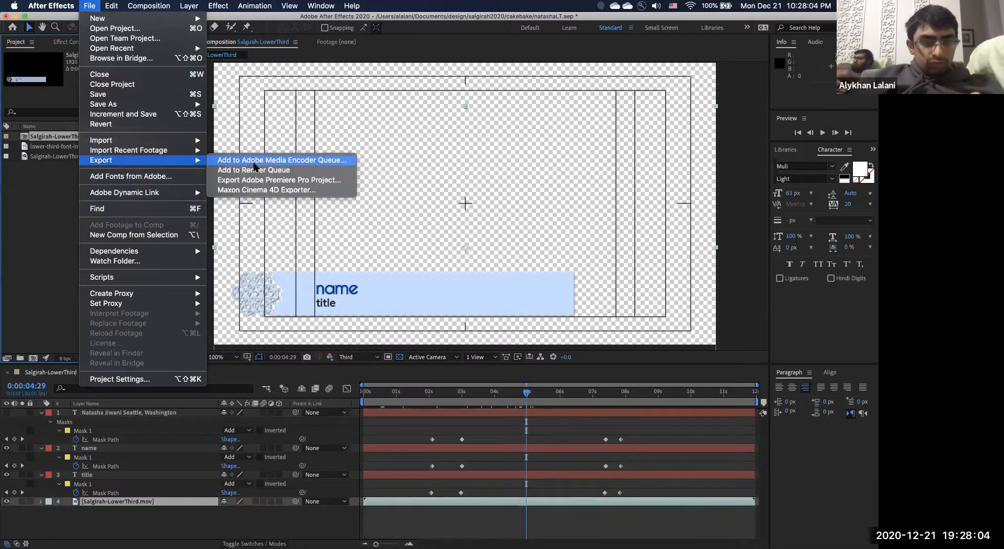
pyautogui.moveTo(155, 276)
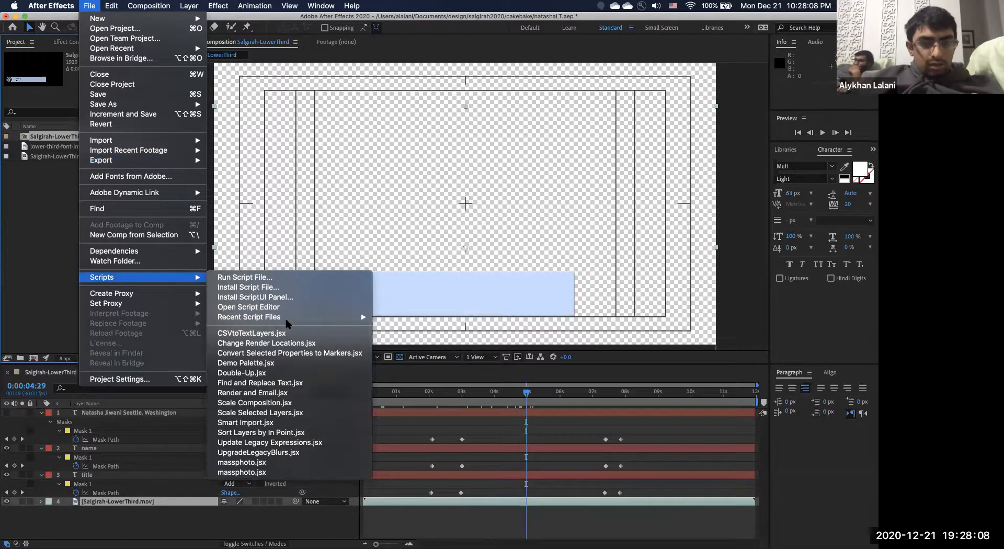
pyautogui.moveTo(287, 320)
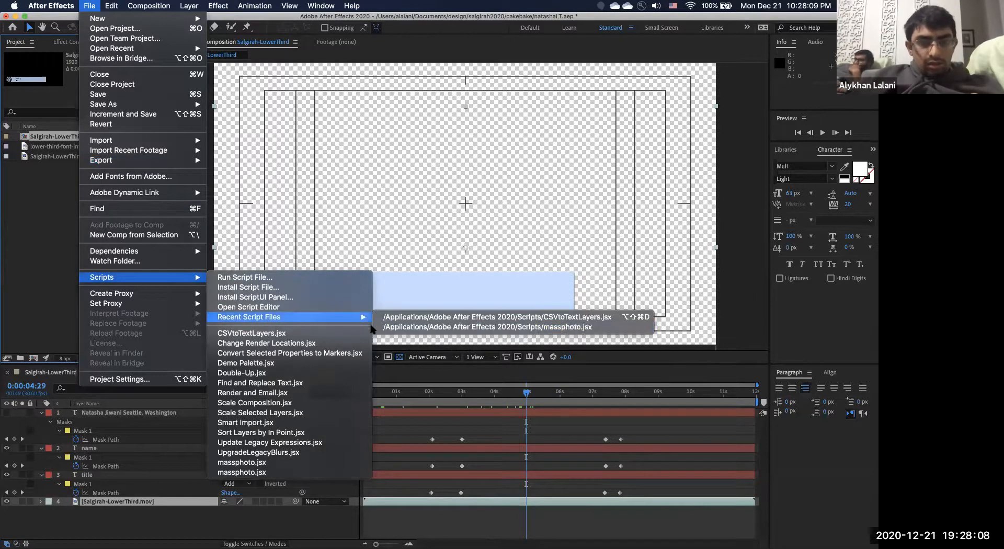
pyautogui.click(415, 318)
pyautogui.click(361, 166)
pyautogui.doubleClick(362, 166)
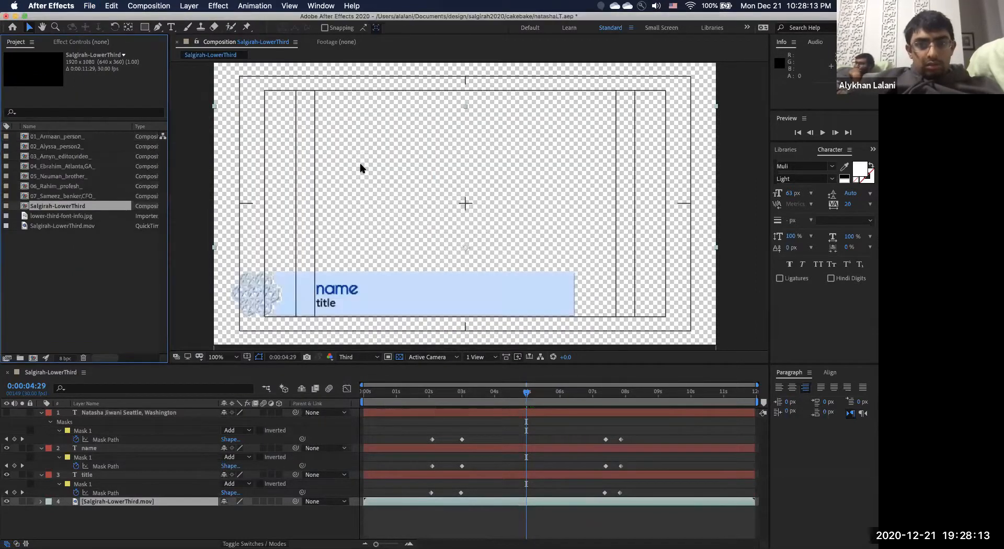
# Open and preview 07_Sameez_banker,CFO_, confirming the lower third reads Sameez above banker,CFO.
pyautogui.click(70, 196)
pyautogui.doubleClick(70, 196)
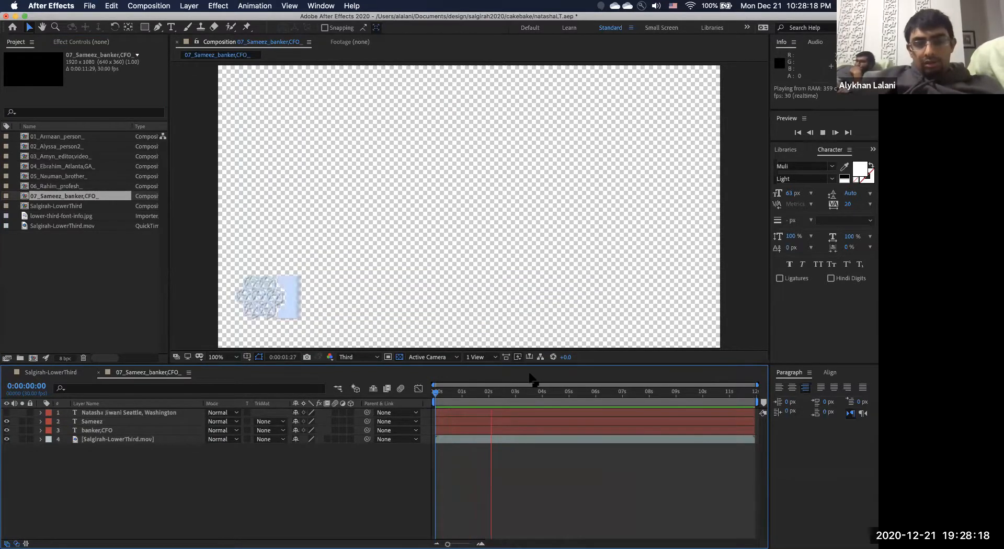
pyautogui.press('space')
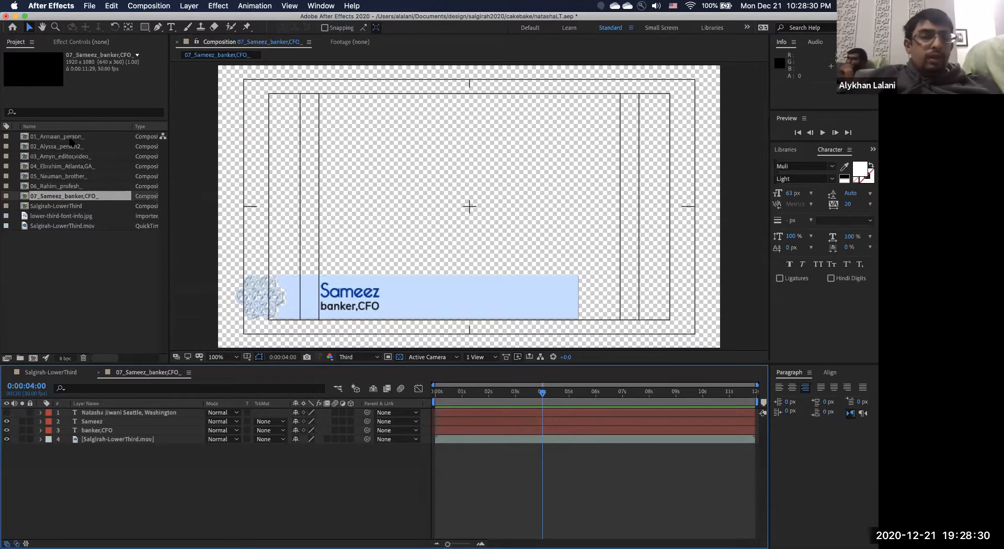
pyautogui.press('super+Tab')
pyautogui.press('super+Tab')
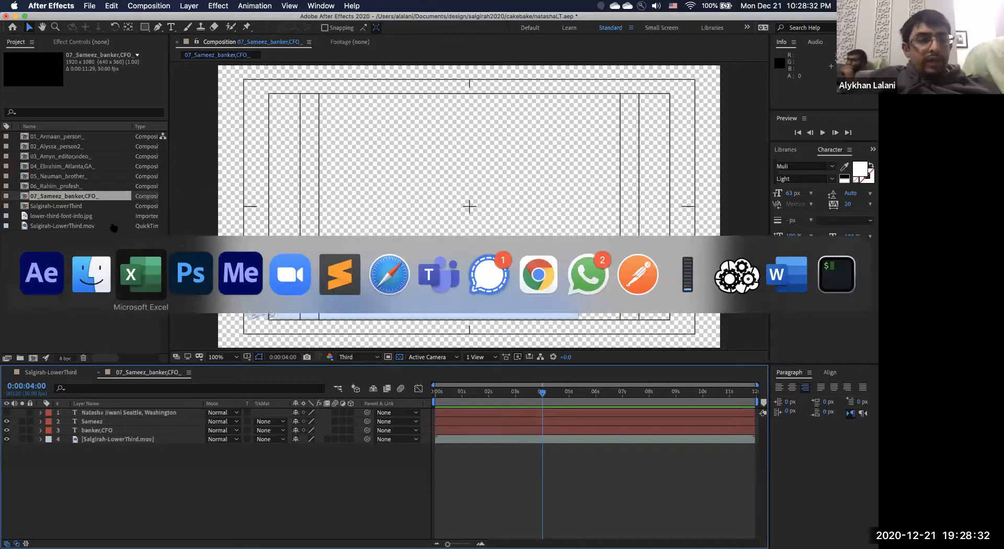
pyautogui.press('super+q')
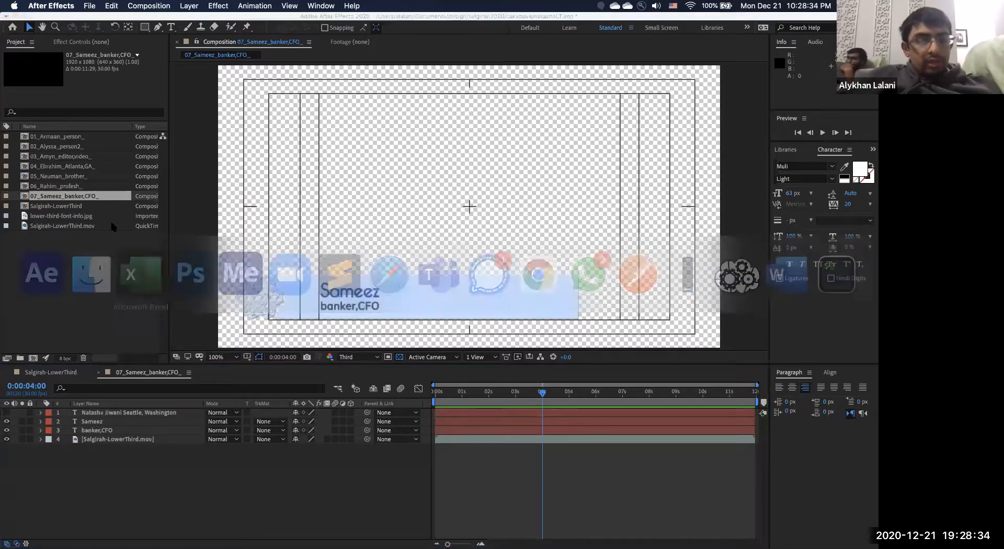
# In Photoshop, open Image > Variables > Data Sets and delete an old data set.
pyautogui.press('super+Tab')
pyautogui.press('super+Tab')
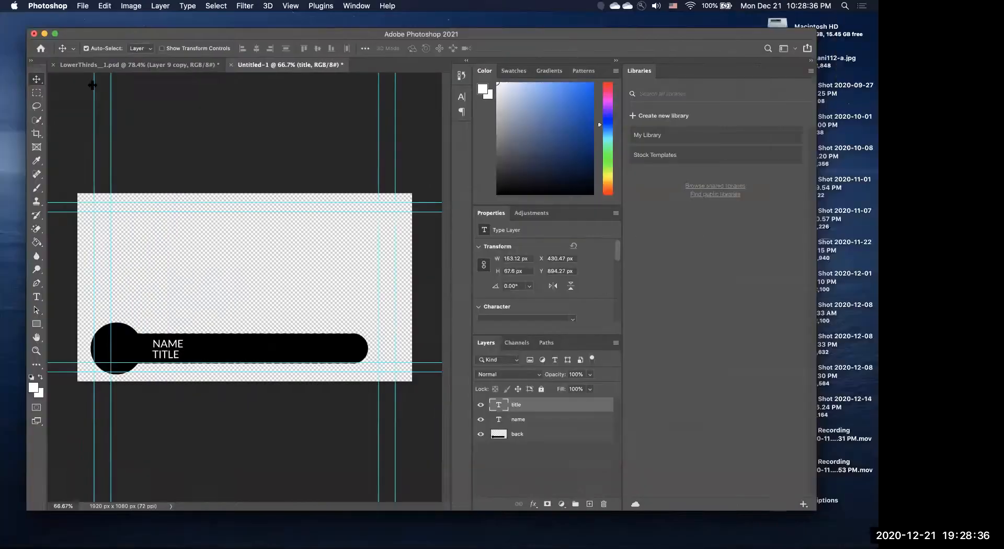
pyautogui.click(130, 6)
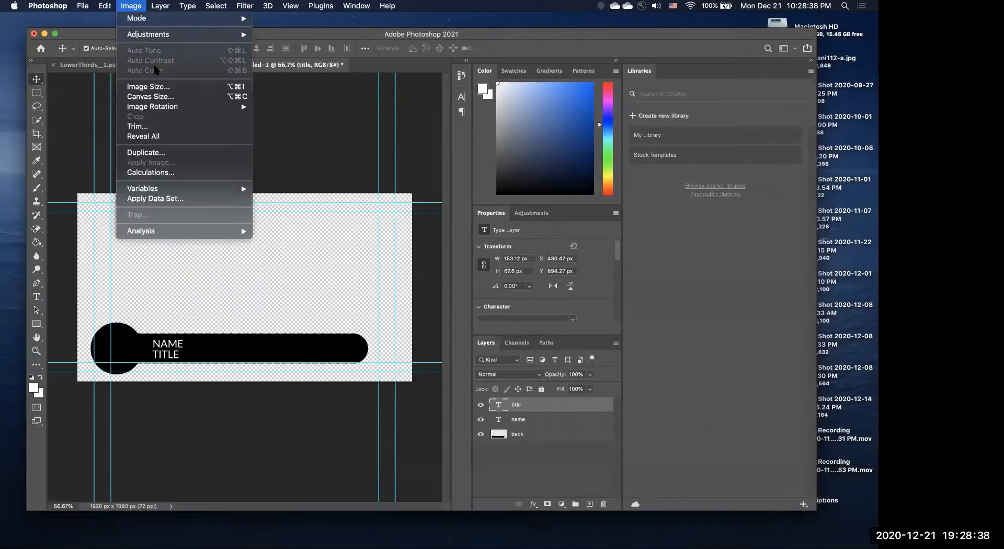
pyautogui.moveTo(180, 188)
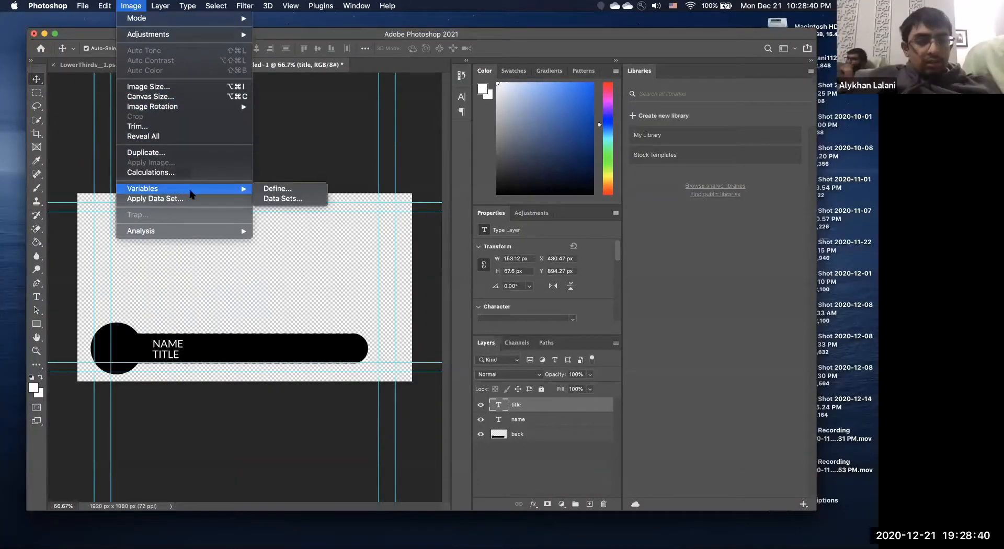
pyautogui.moveTo(235, 189)
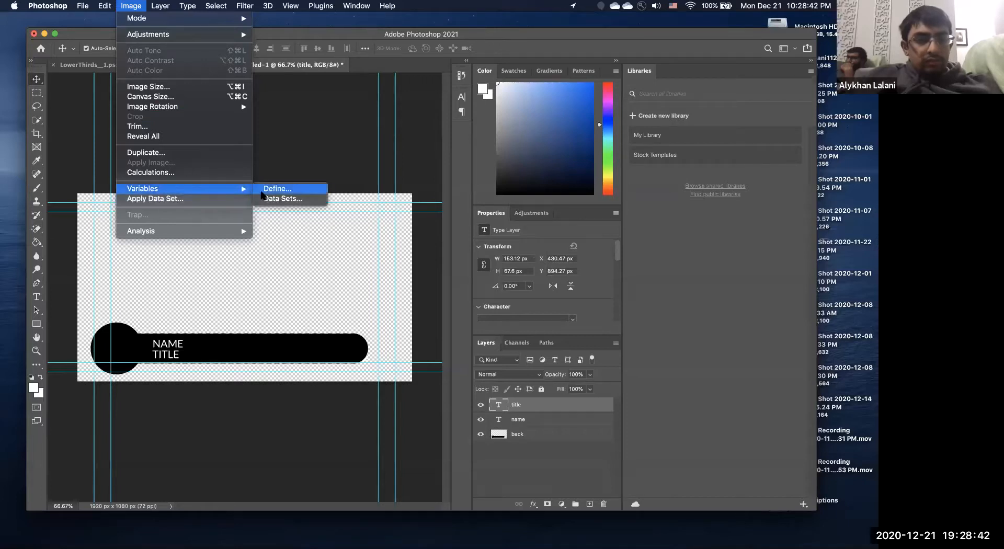
pyautogui.click(272, 198)
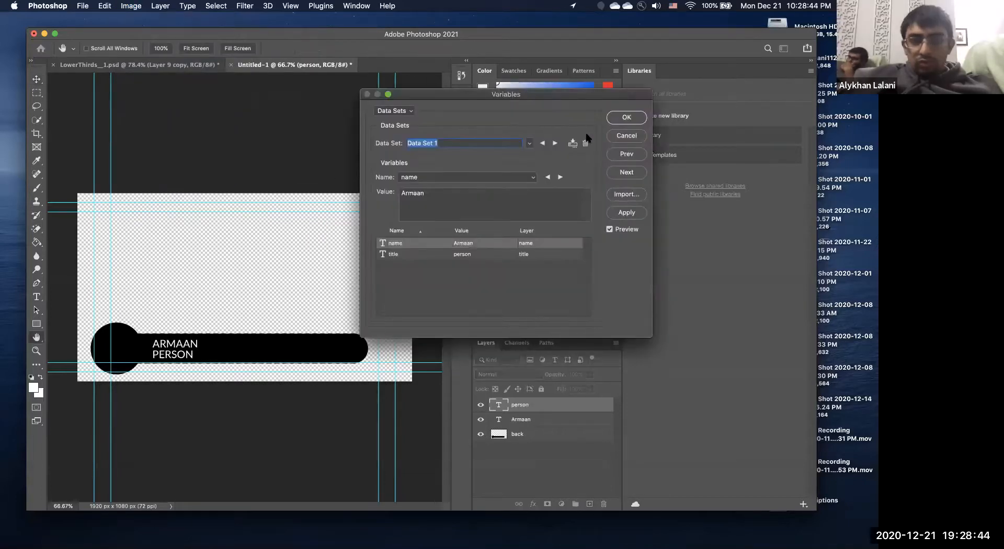
pyautogui.click(586, 143)
pyautogui.click(586, 143)
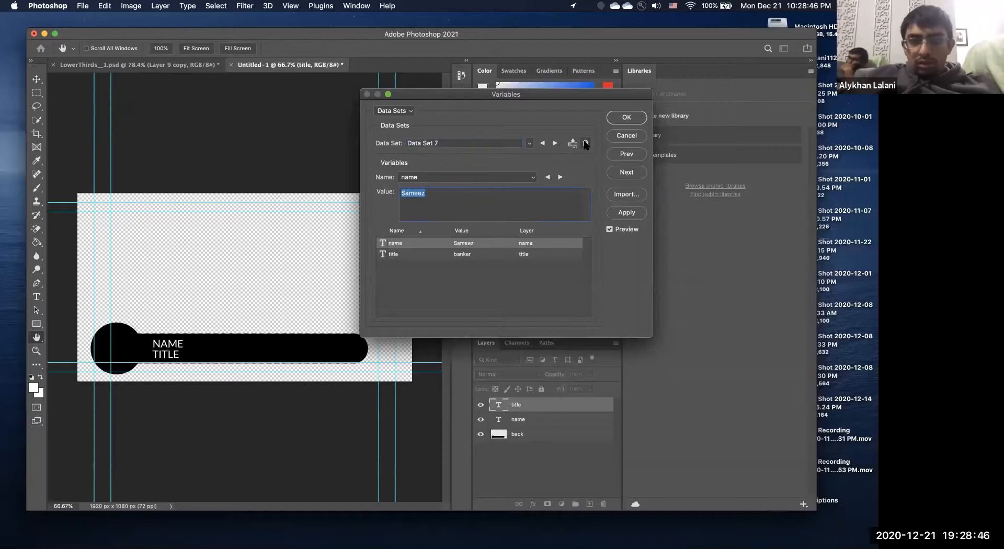
# Import data sets from tabdelimitedlowethirds.txt, replacing the existing data sets.
pyautogui.click(632, 195)
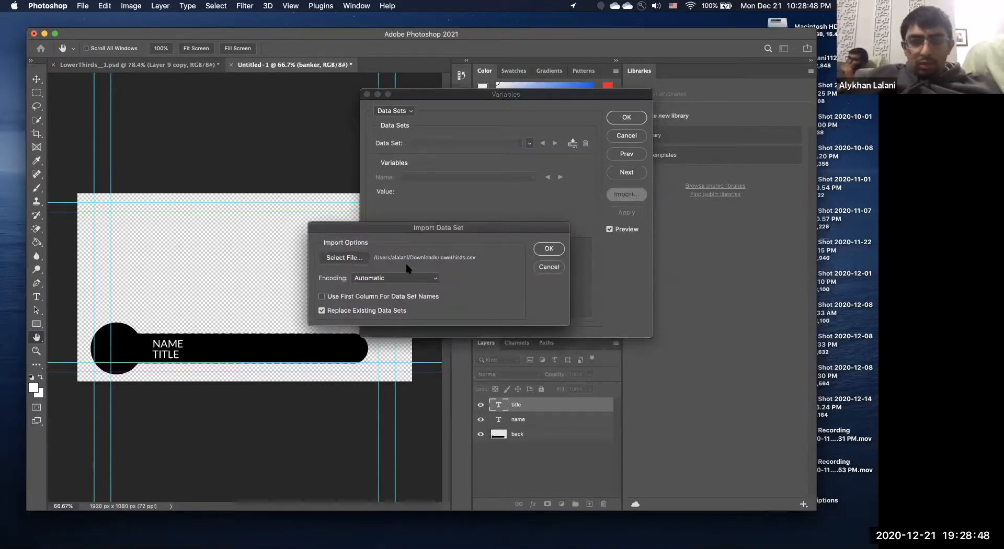
pyautogui.click(353, 257)
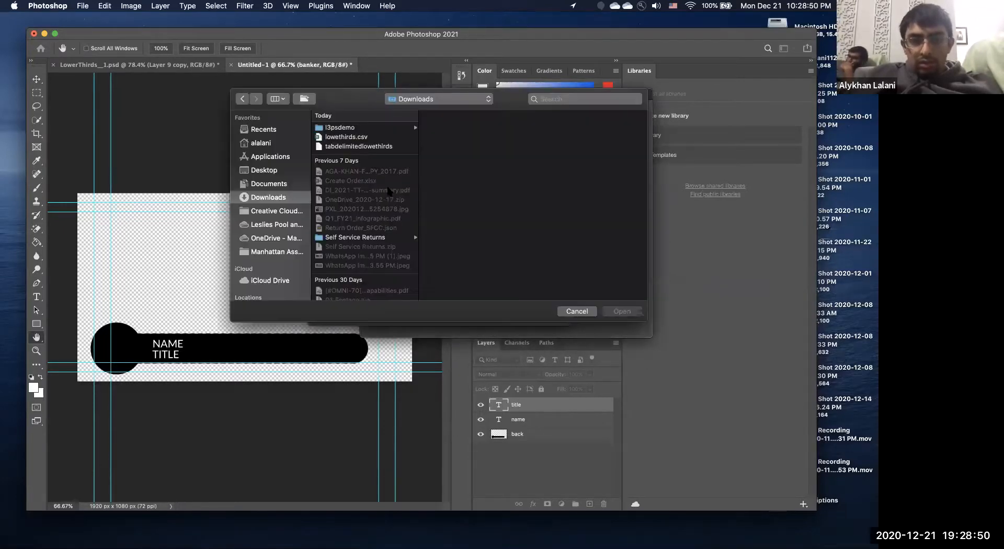
pyautogui.click(360, 147)
pyautogui.press('Return')
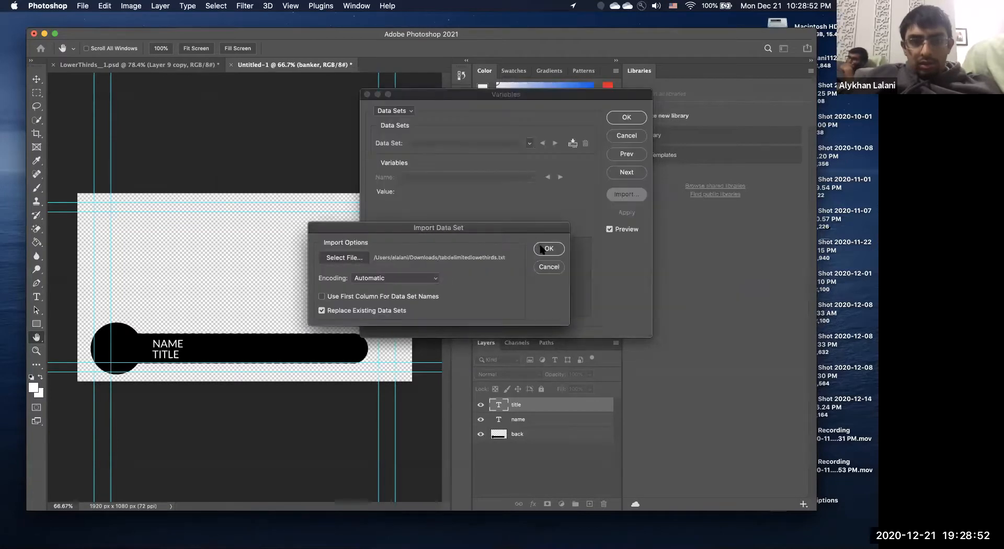
pyautogui.click(548, 249)
# Check name and title values across all seven data sets, ending on Sameez / banker,CFO, and accept.
pyautogui.click(561, 177)
pyautogui.click(562, 177)
pyautogui.click(561, 176)
pyautogui.click(561, 177)
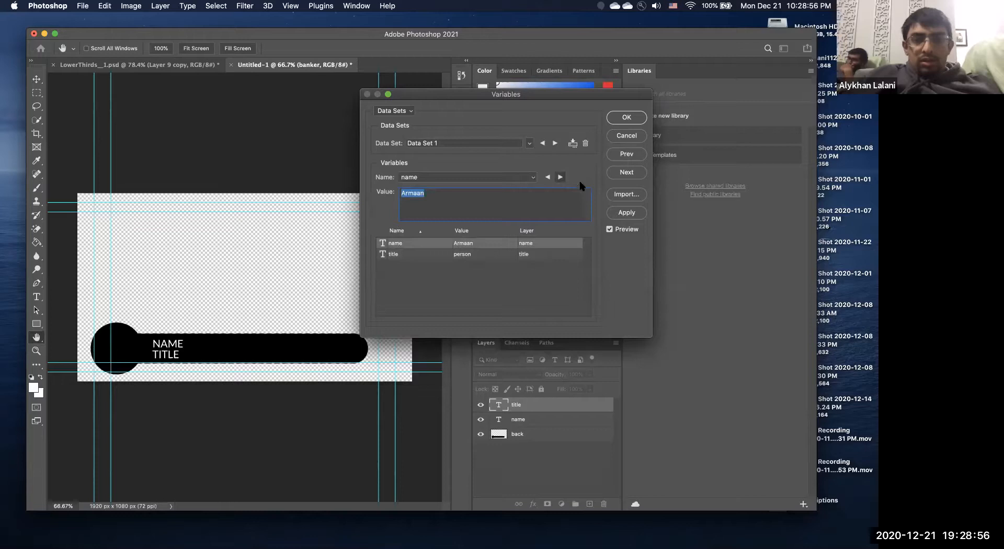
pyautogui.click(553, 144)
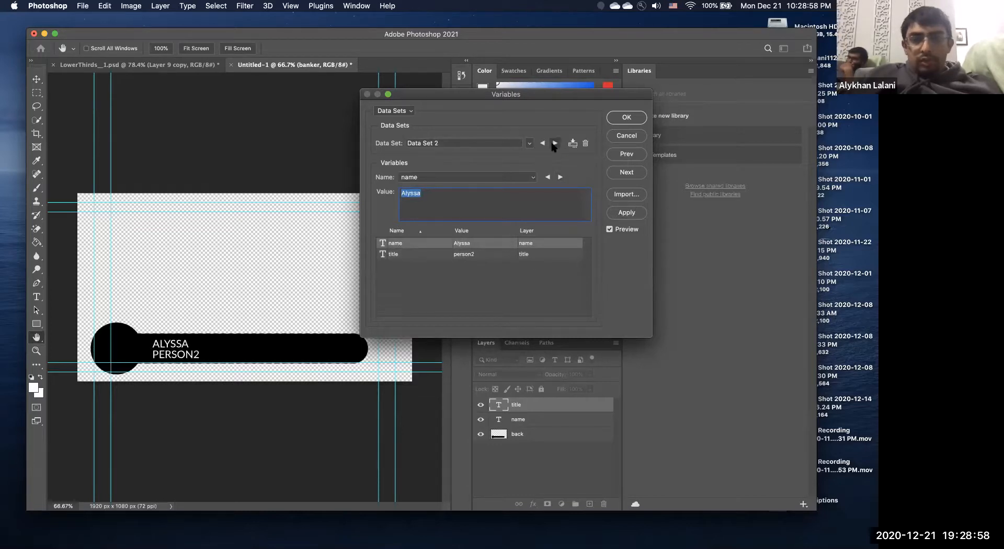
pyautogui.click(553, 144)
pyautogui.click(553, 144)
pyautogui.click(553, 144)
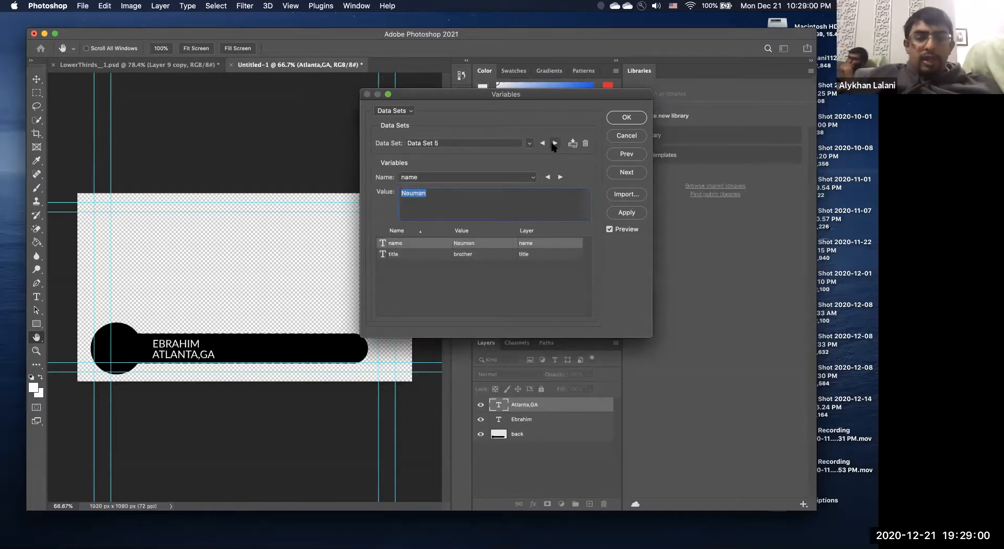
pyautogui.click(553, 145)
pyautogui.click(553, 144)
pyautogui.click(553, 145)
pyautogui.click(543, 144)
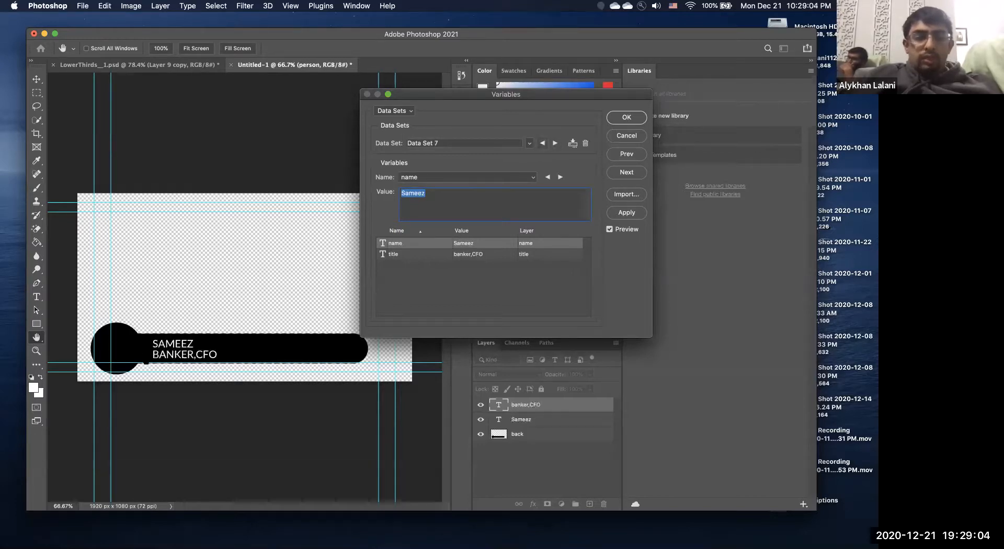
pyautogui.click(628, 117)
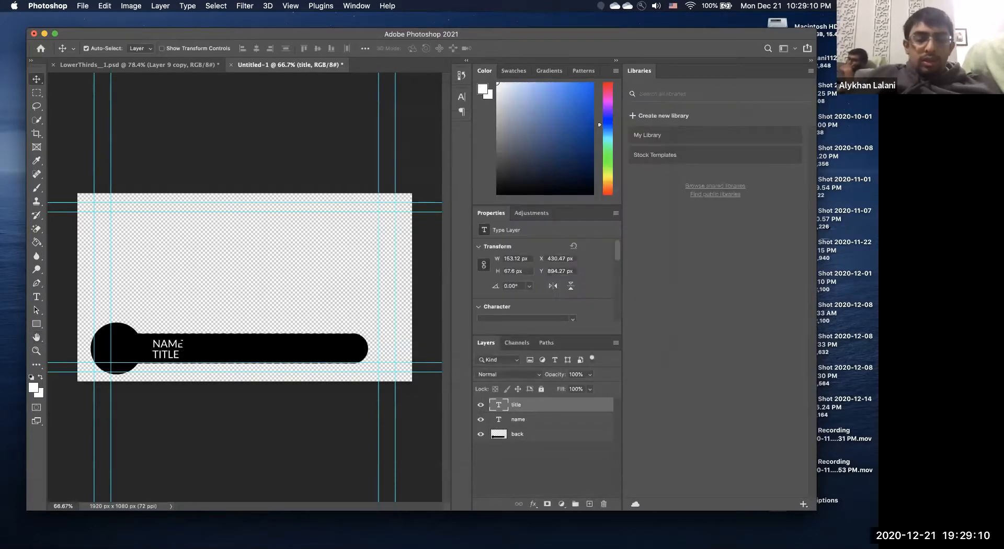
# Reveal the rendered 02_Alyssa_person2_.mp4 from Media Encoder and play it in Quick Look.
pyautogui.press('super+Tab')
pyautogui.press('super+Tab')
pyautogui.press('super+Tab')
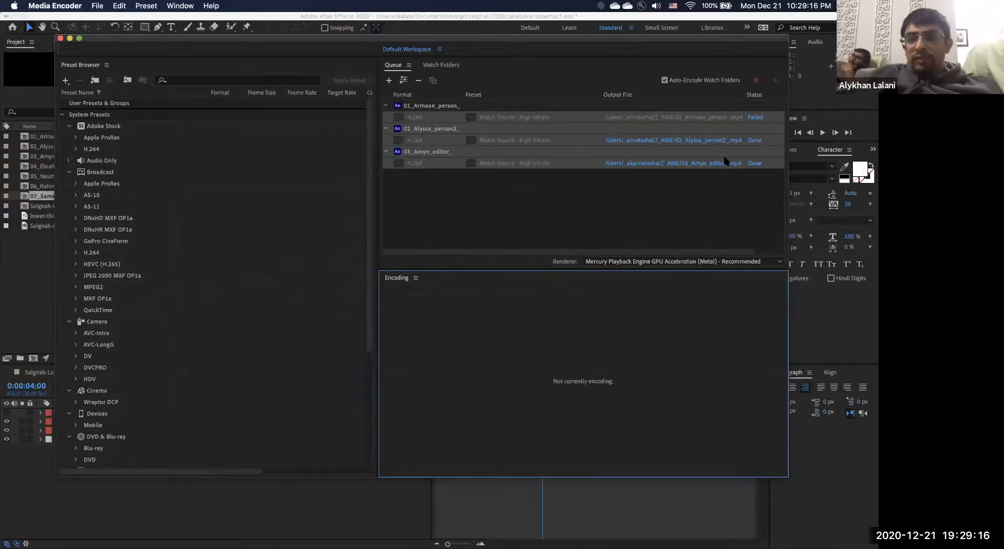
pyautogui.click(715, 140)
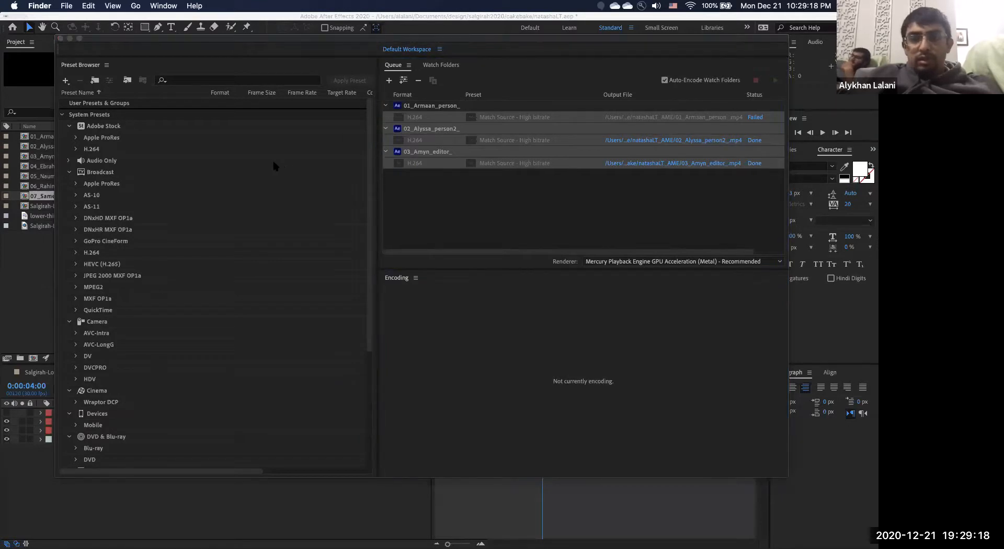
pyautogui.press('space')
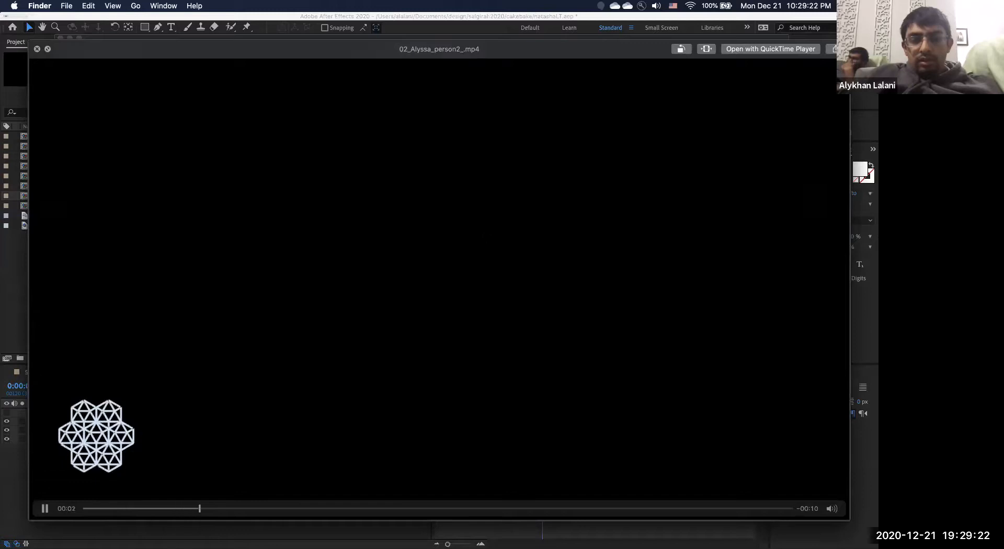
# Close the preview, select 03_Amyn_editor_.mp4 in Finder, and return to After Effects.
pyautogui.press('space')
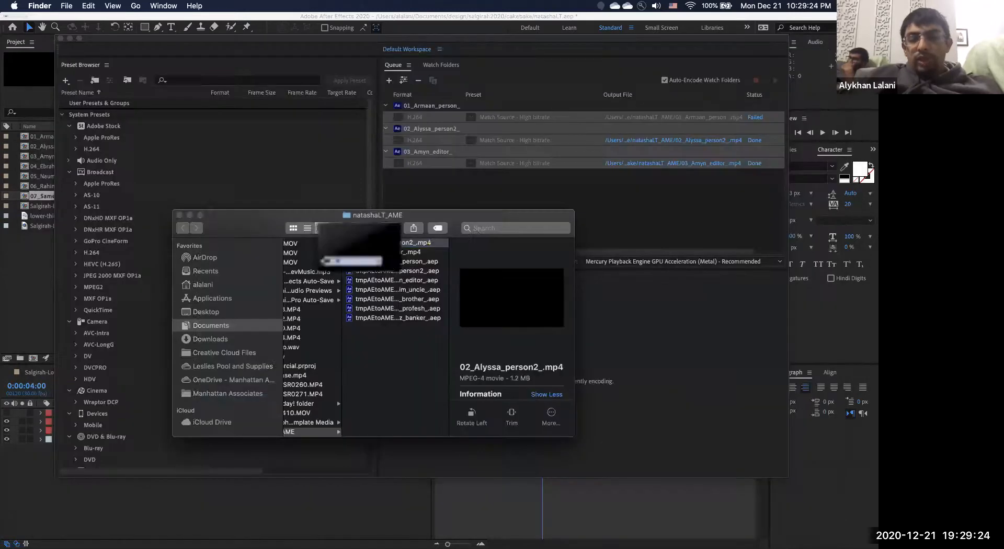
pyautogui.click(402, 252)
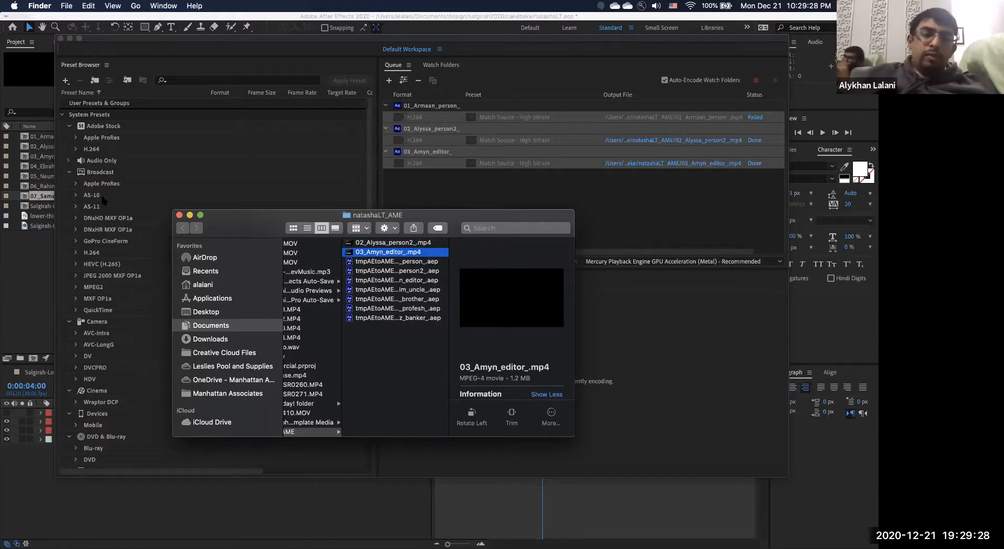
pyautogui.click(33, 237)
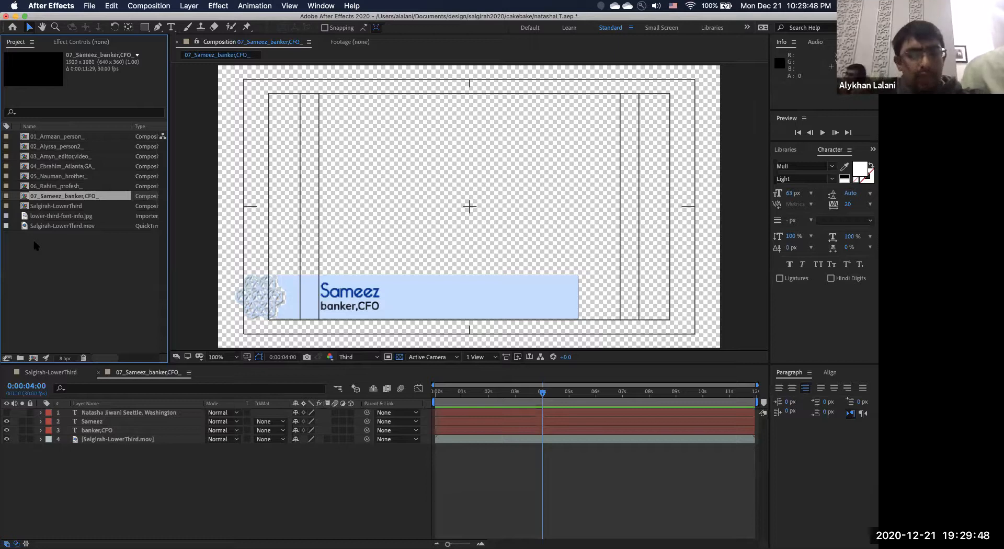
# Close Media Encoder's Queue panel and window, then switch toward Photoshop.
pyautogui.press('super+Tab')
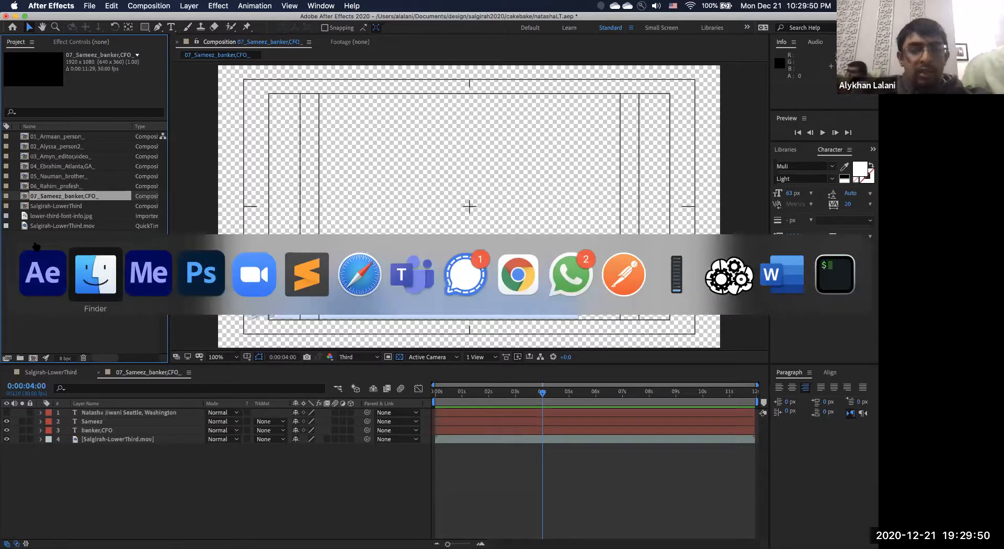
pyautogui.press('super+Tab')
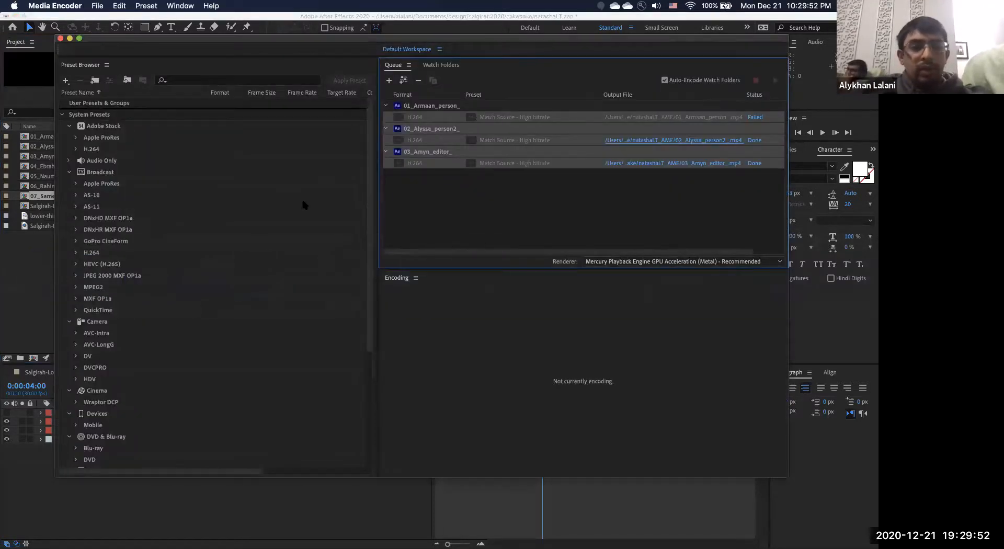
pyautogui.press('super+w')
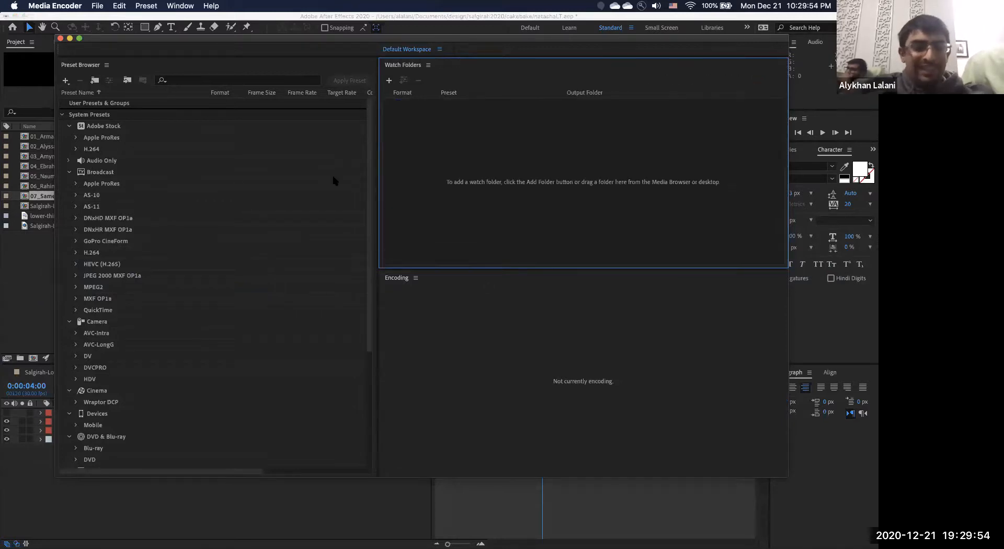
pyautogui.click(60, 39)
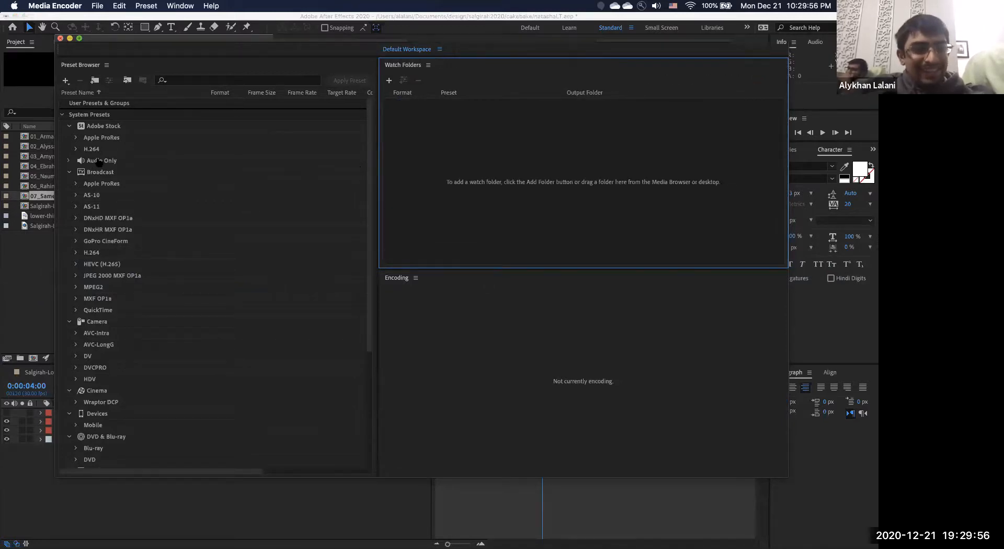
pyautogui.press('super+Tab')
pyautogui.press('super+Tab')
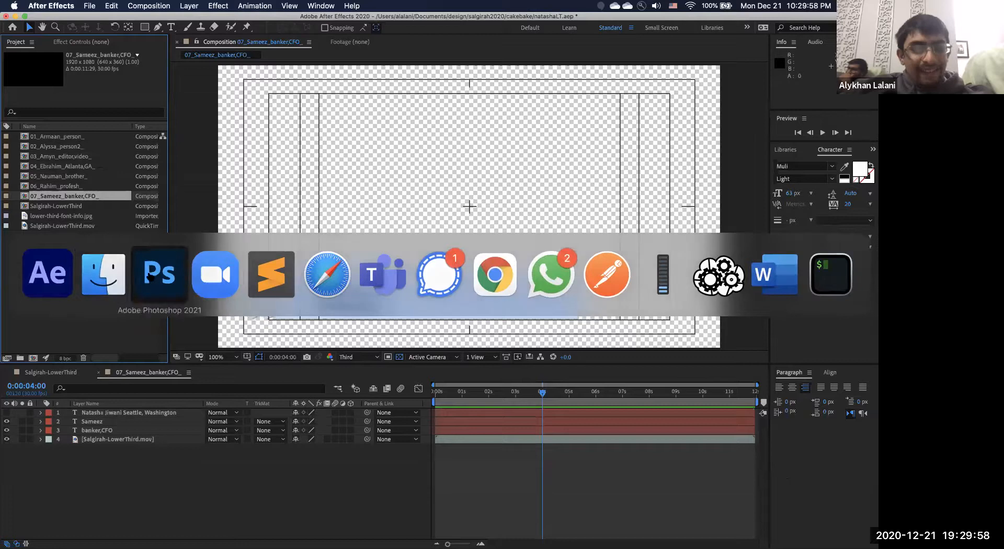